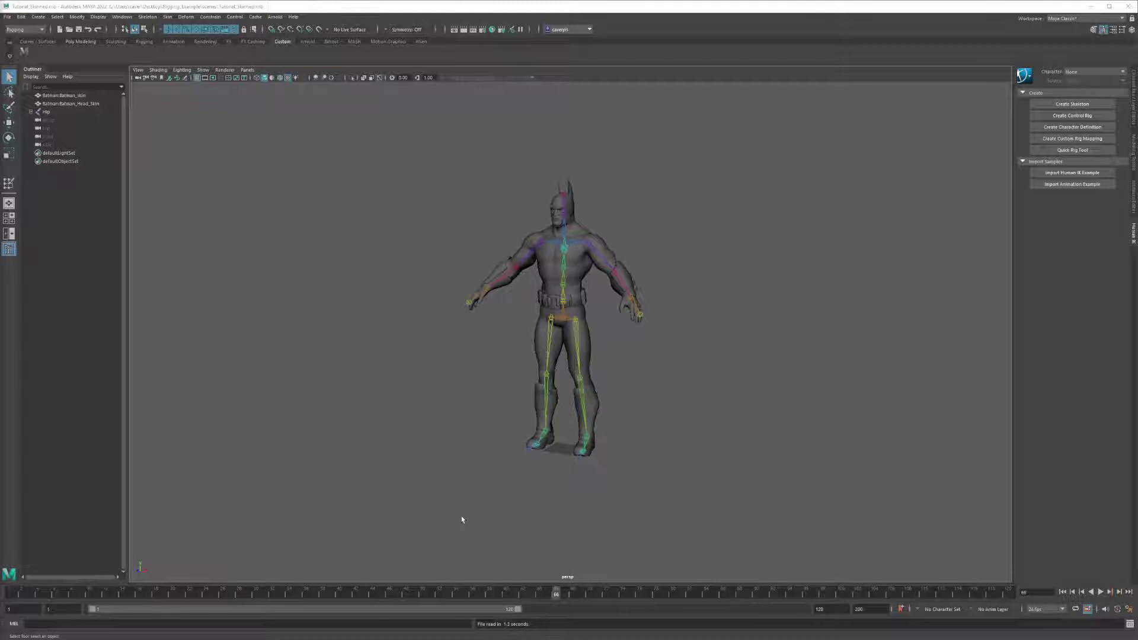
# Open the HumanIK tool for the character's skeleton.
pyautogui.click(491, 502)
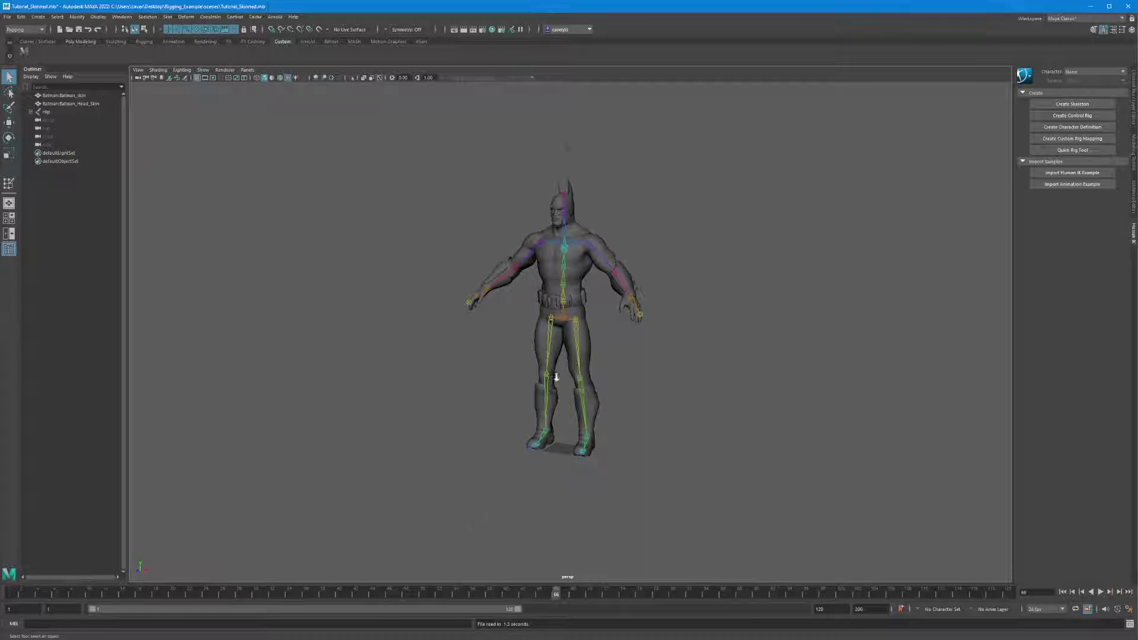
pyautogui.scroll(3, 704, 364)
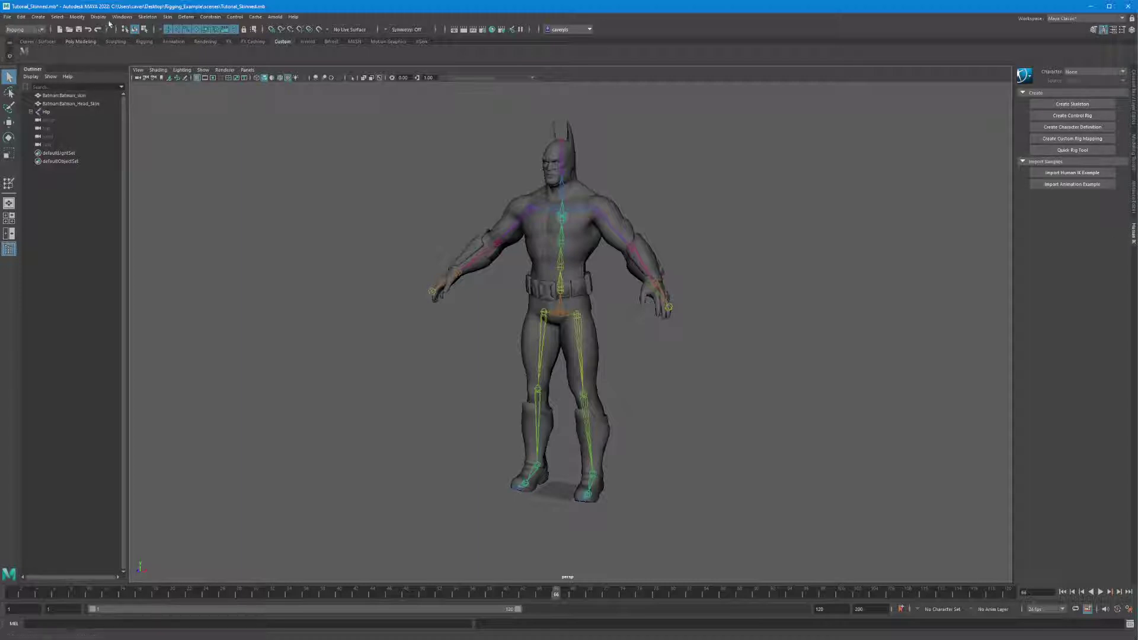
pyautogui.click(154, 18)
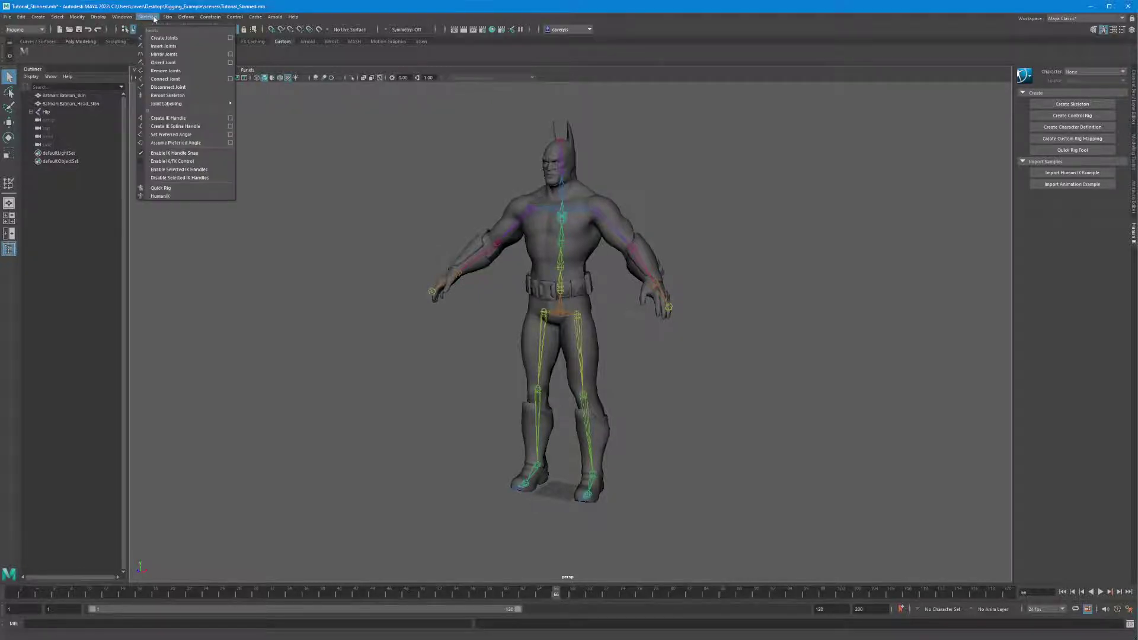
pyautogui.click(165, 198)
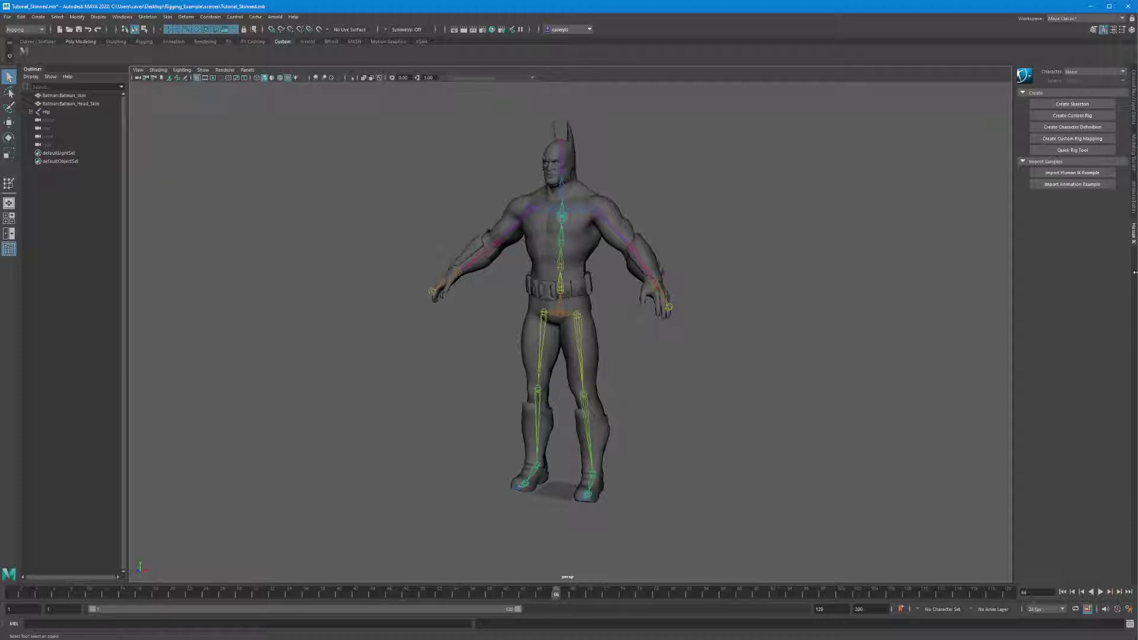
# Create a new HumanIK character definition for the skinned character.
pyautogui.moveTo(656, 362)
pyautogui.keyDown('alt'); pyautogui.mouseDown()
pyautogui.moveTo(648, 350)
pyautogui.moveTo(657, 356)
pyautogui.mouseUp(); pyautogui.keyUp('alt')
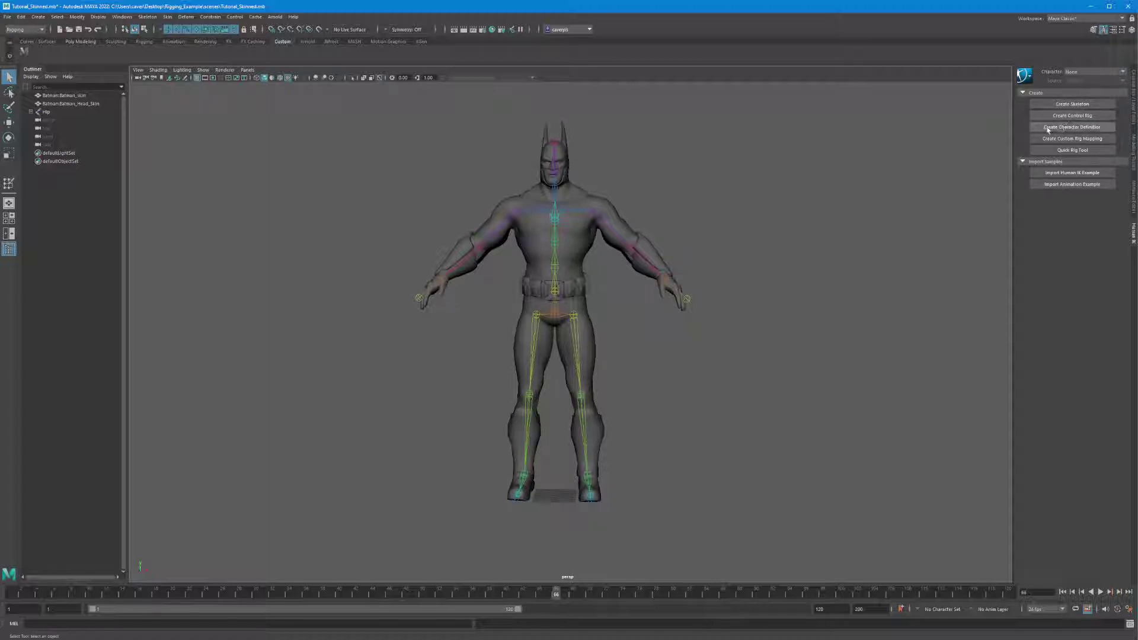
pyautogui.click(1080, 140)
pyautogui.click(1080, 140)
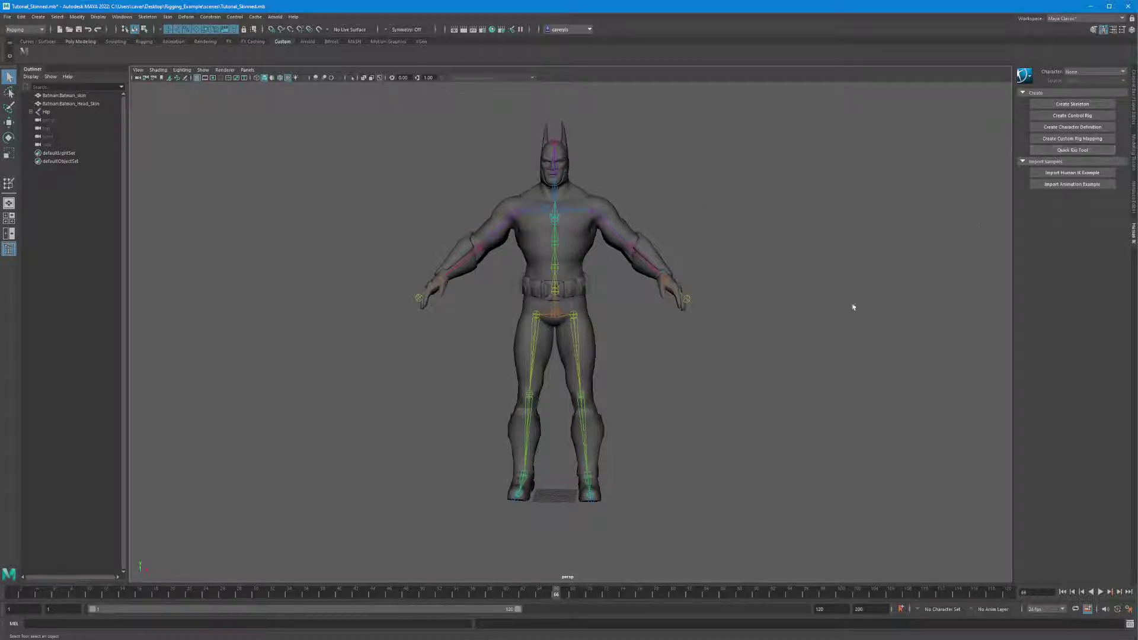
pyautogui.keyDown('alt'); pyautogui.moveTo(764, 295); pyautogui.dragTo(762, 304); pyautogui.keyUp('alt')
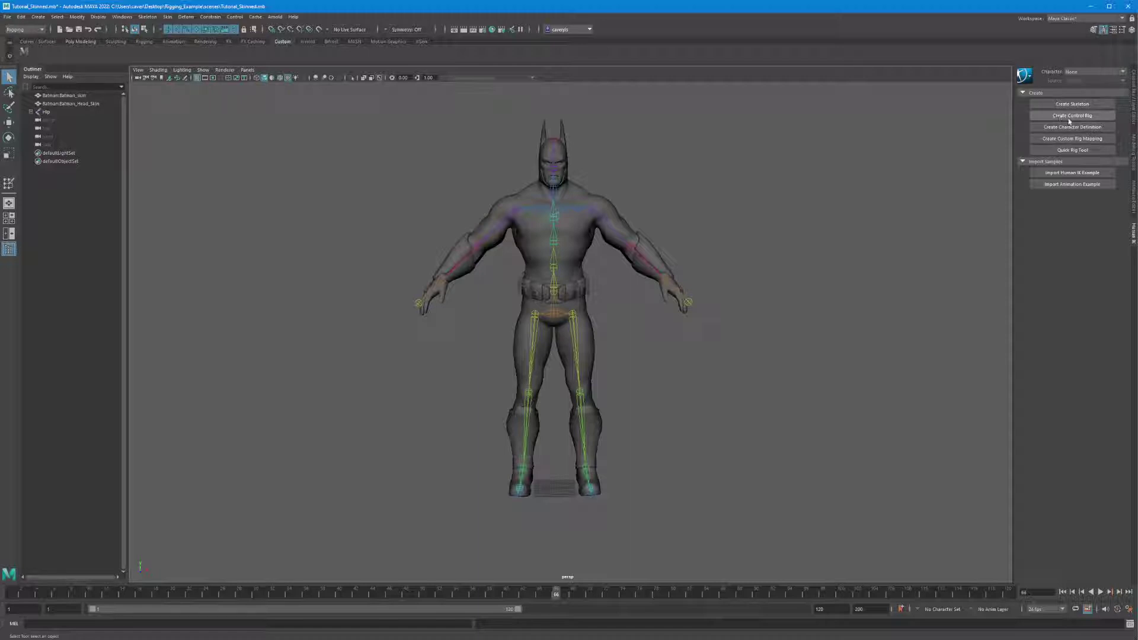
pyautogui.click(1053, 130)
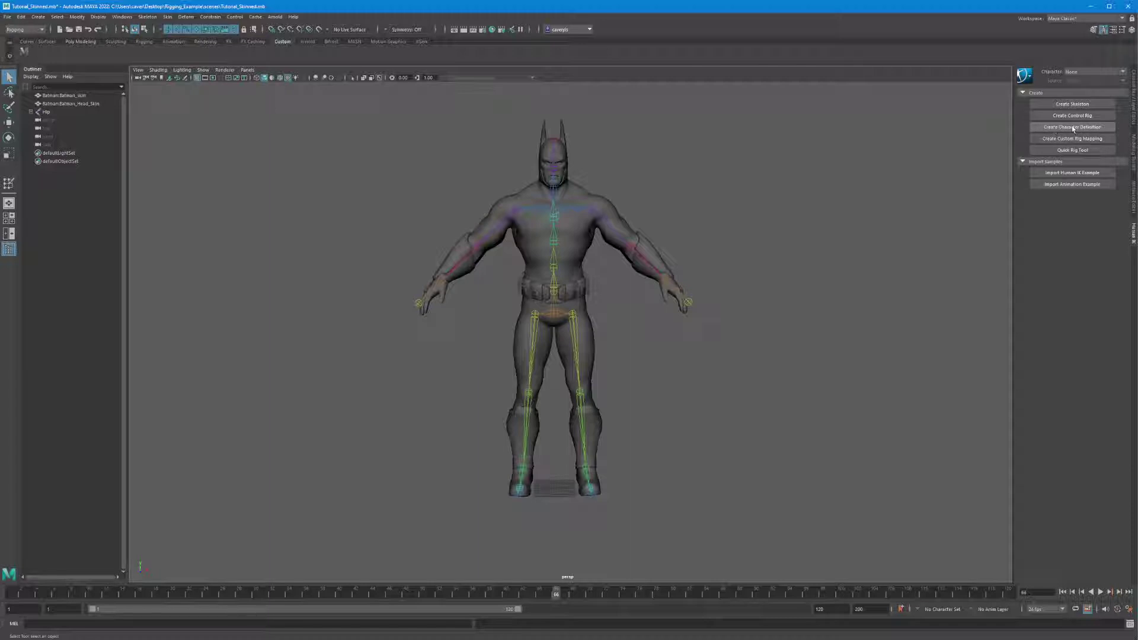
pyautogui.click(1073, 127)
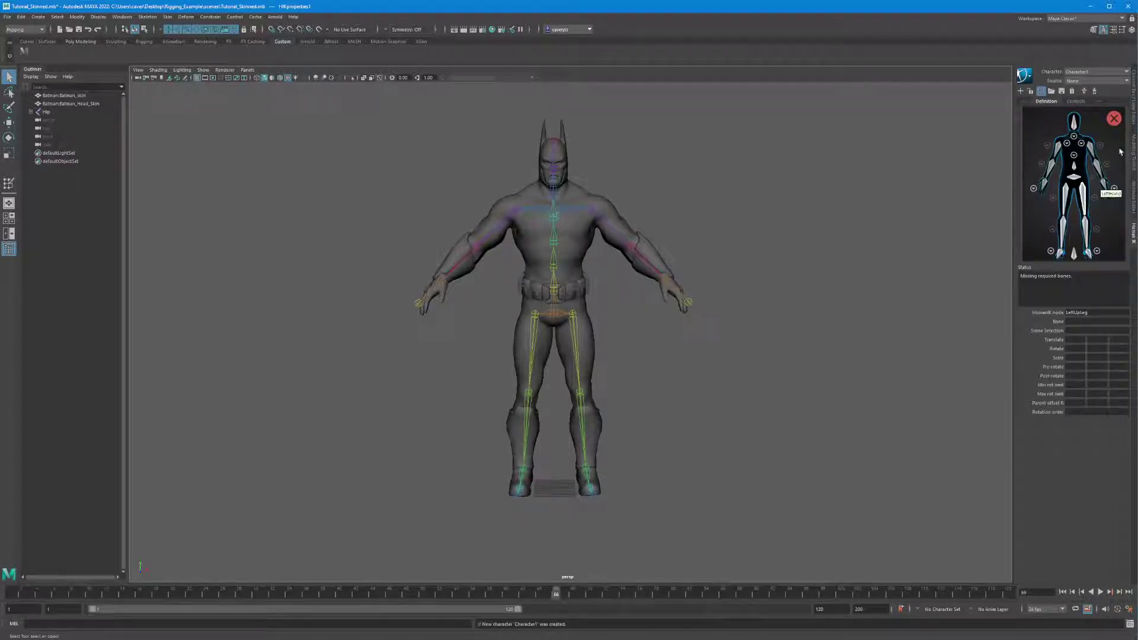
# Expand the entire Hip joint hierarchy in the Outliner and widen the Outliner to show the full joint names.
pyautogui.keyDown('alt'); pyautogui.moveTo(652, 408); pyautogui.dragTo(611, 398); pyautogui.keyUp('alt')
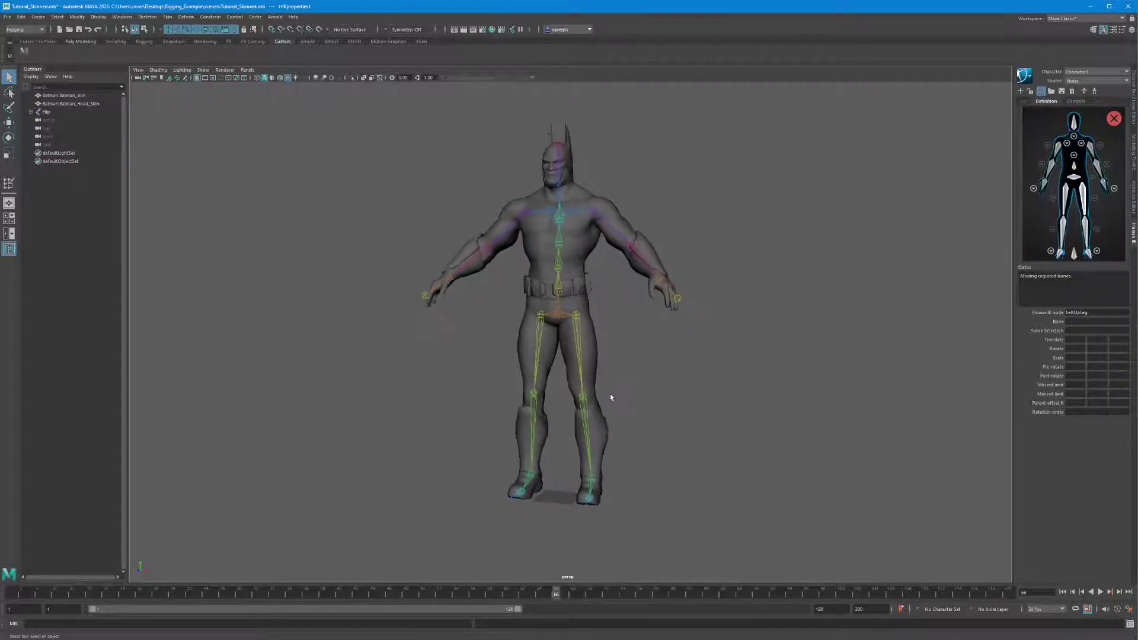
pyautogui.keyDown('shift'); pyautogui.click(31, 112); pyautogui.keyUp('shift')
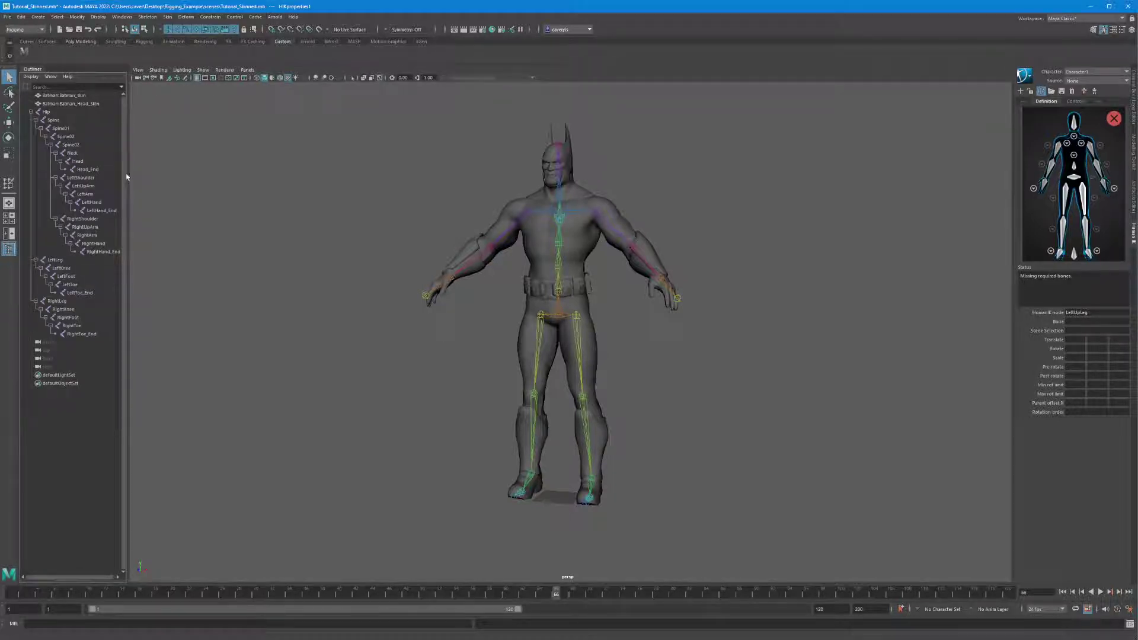
pyautogui.moveTo(127, 174); pyautogui.dragTo(147, 177)
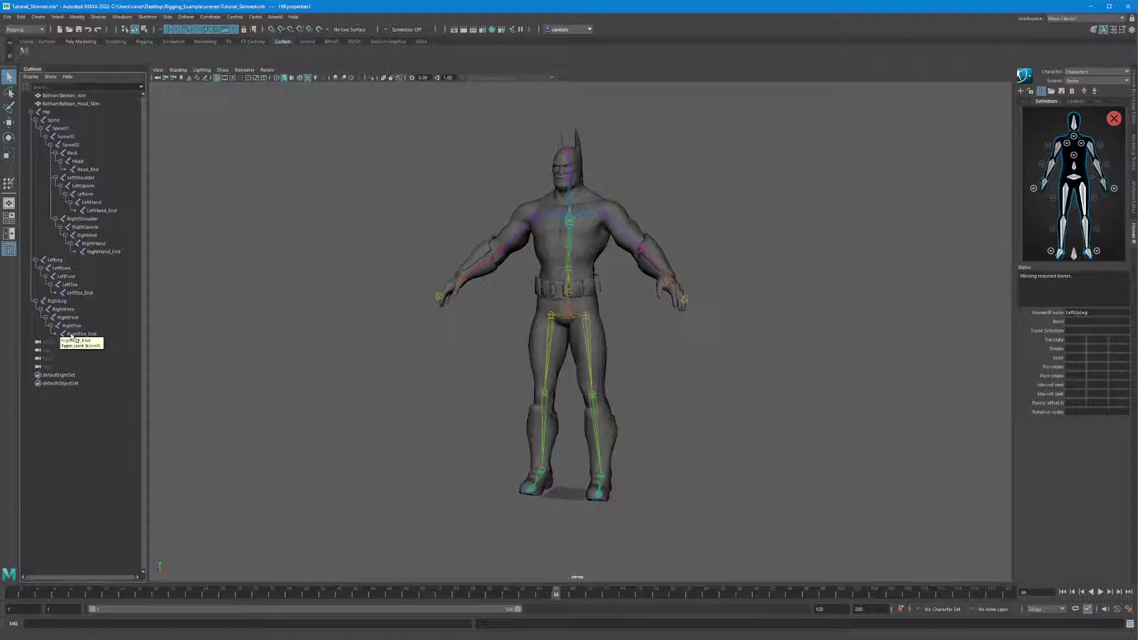
pyautogui.scroll(3, 456, 325)
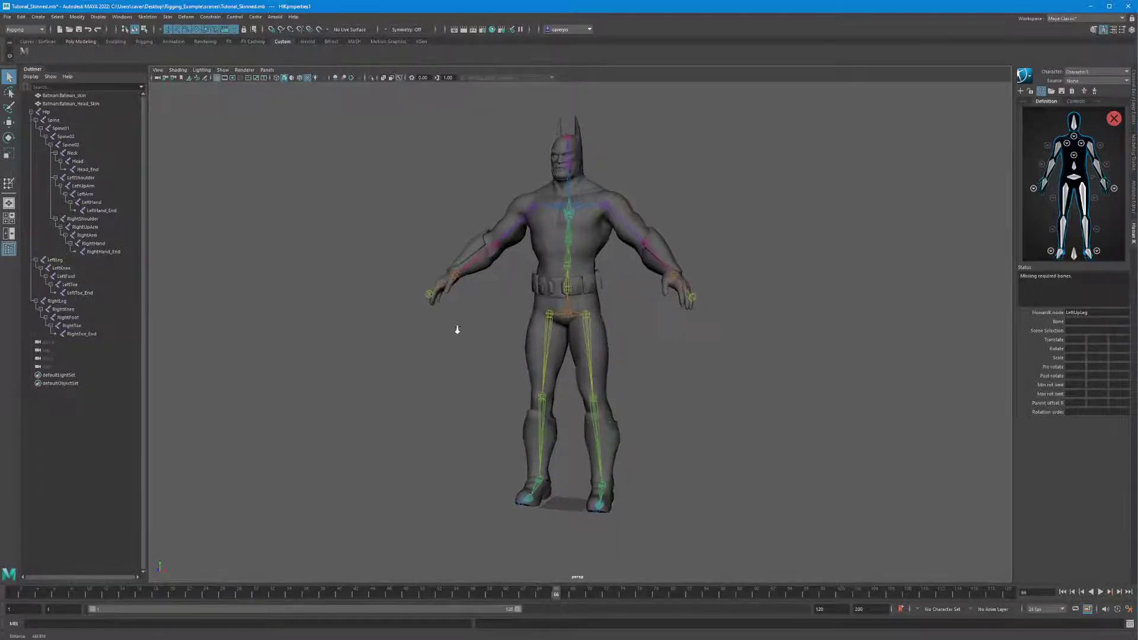
pyautogui.keyDown('alt'); pyautogui.moveTo(591, 342); pyautogui.dragTo(620, 356, button='middle'); pyautogui.keyUp('alt')
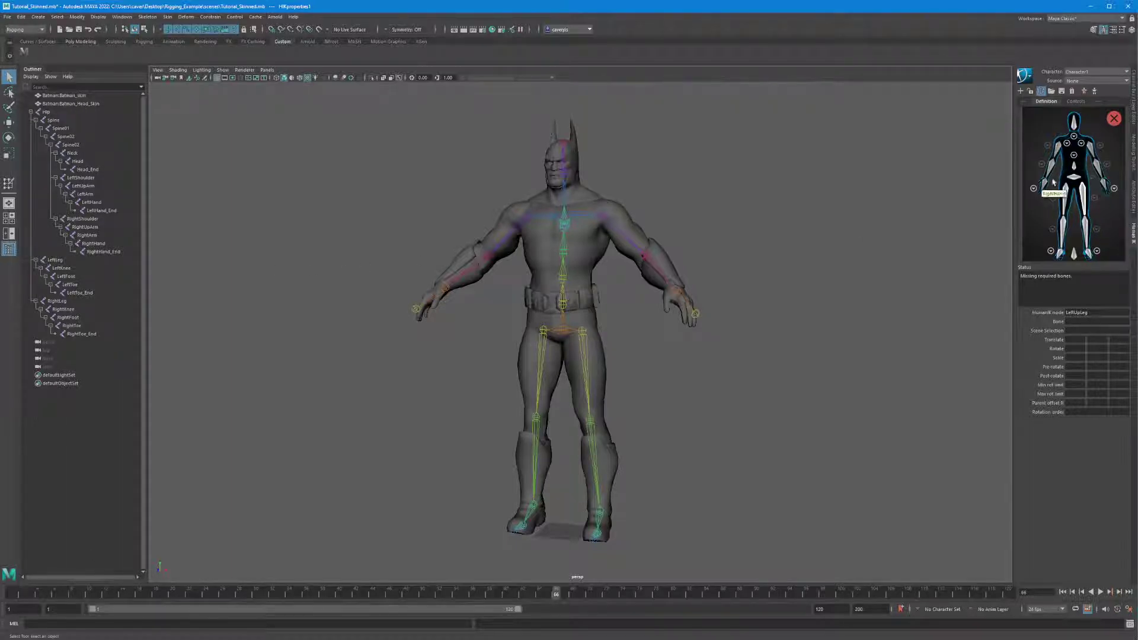
pyautogui.moveTo(700, 283)
pyautogui.keyDown('alt'); pyautogui.mouseDown()
pyautogui.moveTo(717, 287)
pyautogui.moveTo(696, 287)
pyautogui.mouseUp(); pyautogui.keyUp('alt')
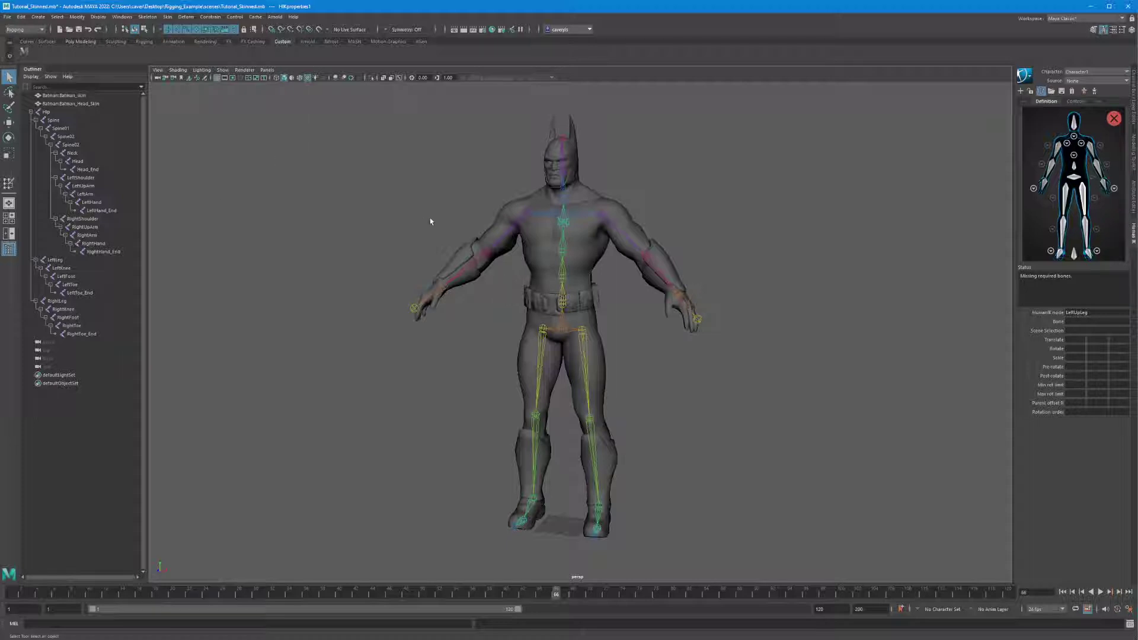
pyautogui.keyDown('alt'); pyautogui.moveTo(429, 218); pyautogui.dragTo(466, 229); pyautogui.keyUp('alt')
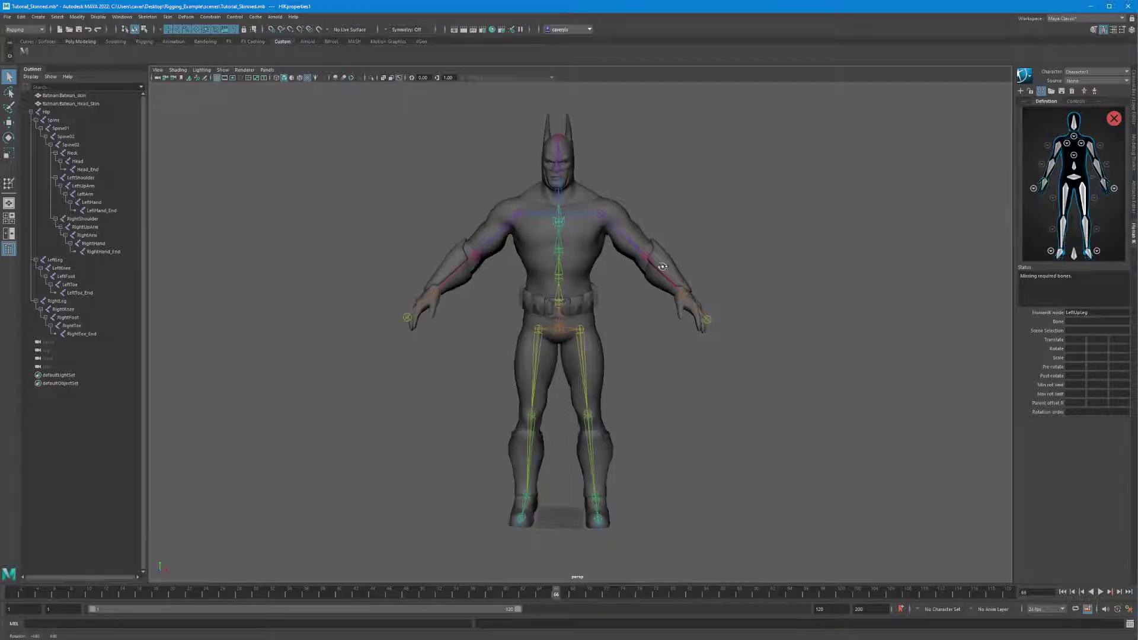
pyautogui.press('e')
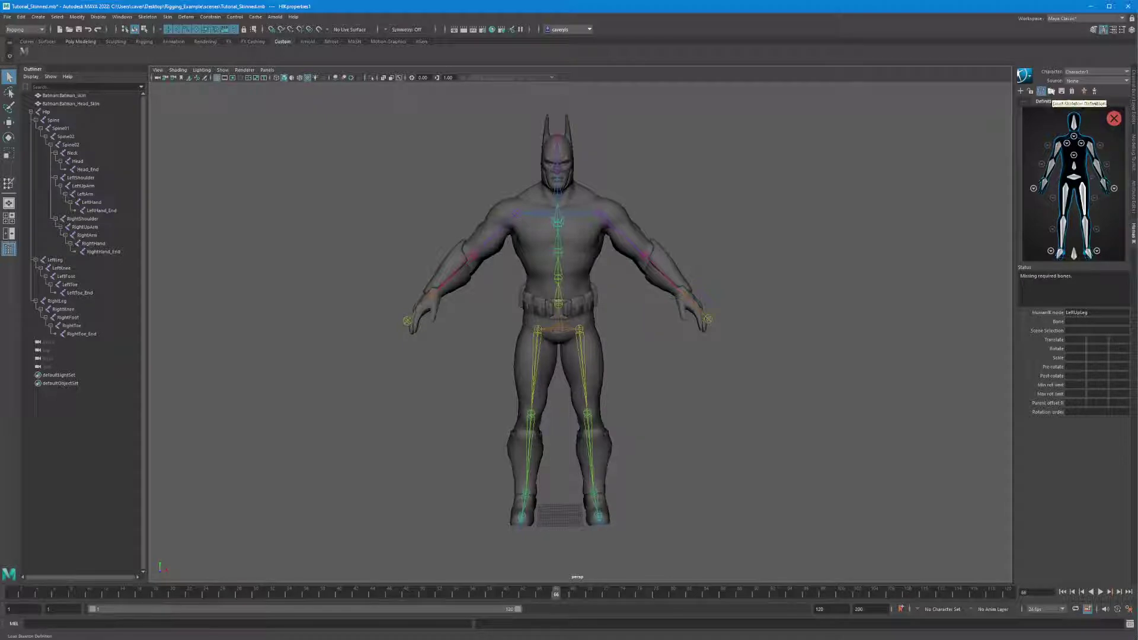
# Select the Hip joint and load a skeleton definition using the HIK template, matching all bones with prefix.
pyautogui.click(1052, 92)
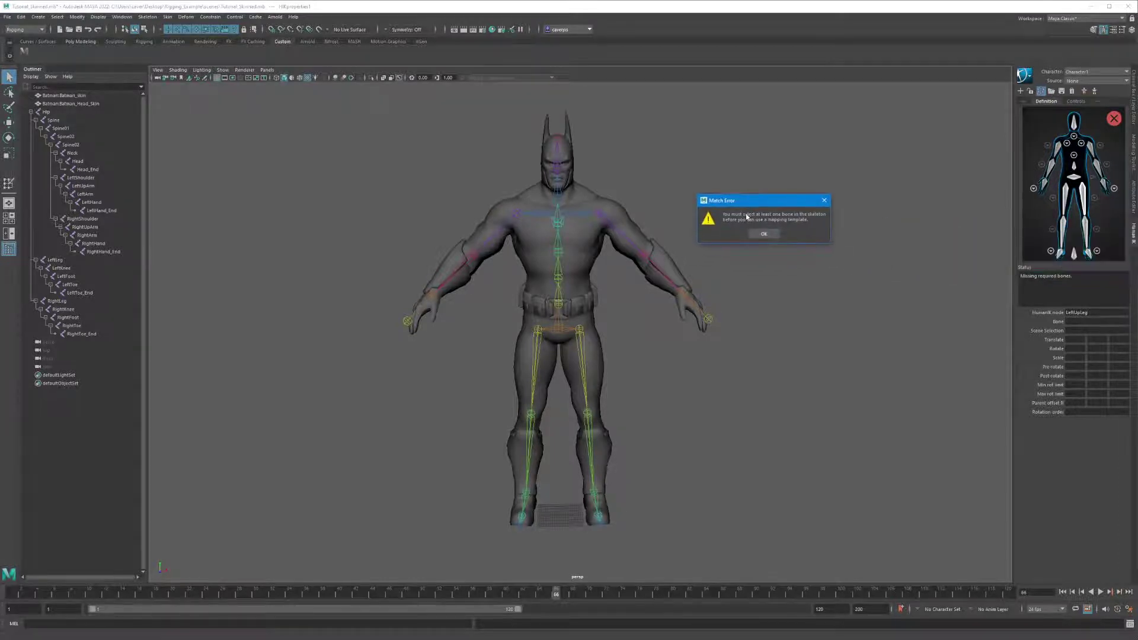
pyautogui.click(766, 235)
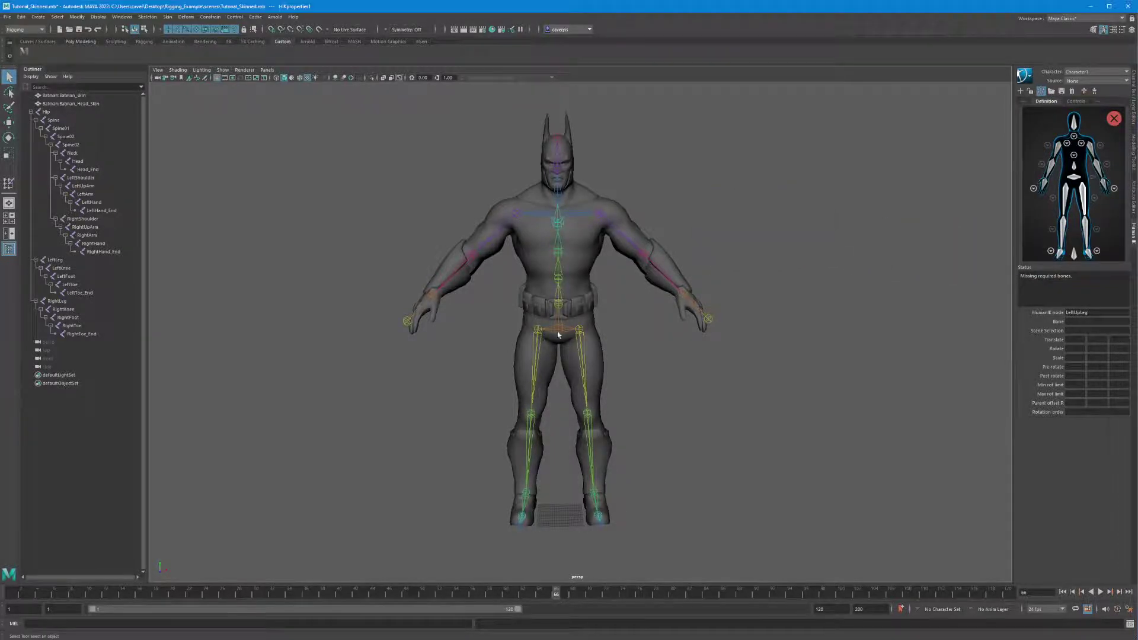
pyautogui.click(564, 331)
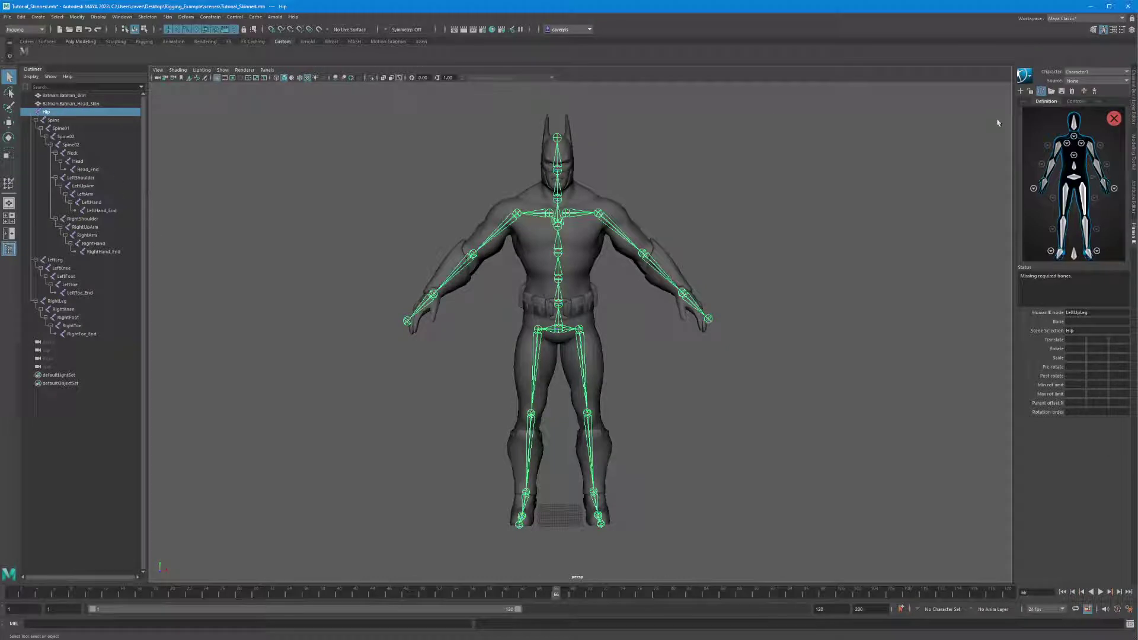
pyautogui.click(1052, 92)
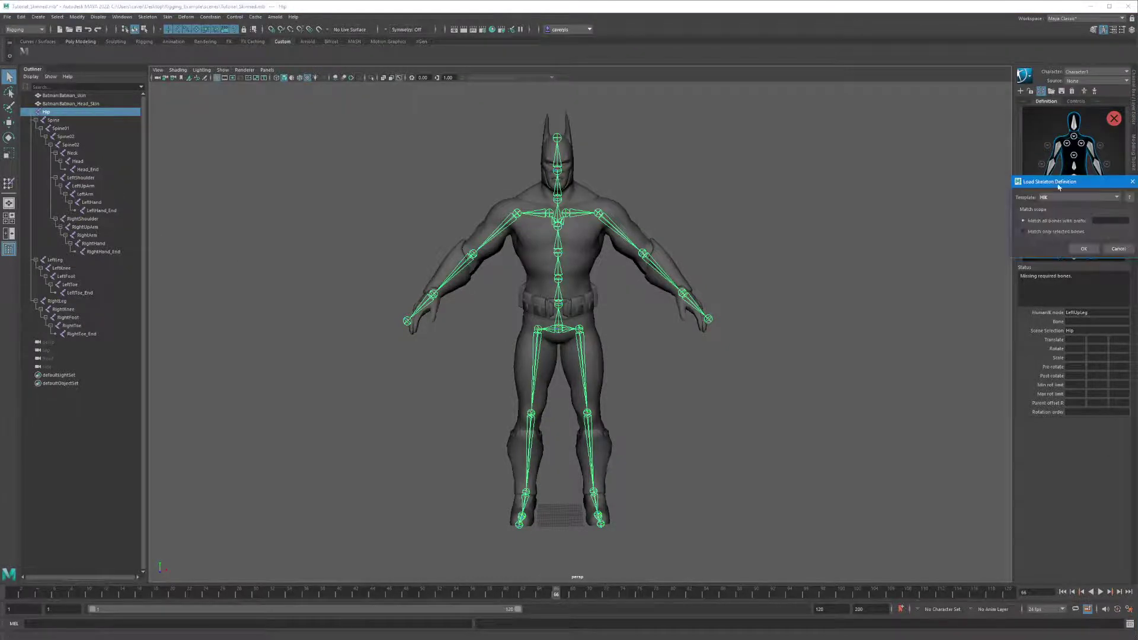
pyautogui.moveTo(1059, 186); pyautogui.dragTo(749, 137)
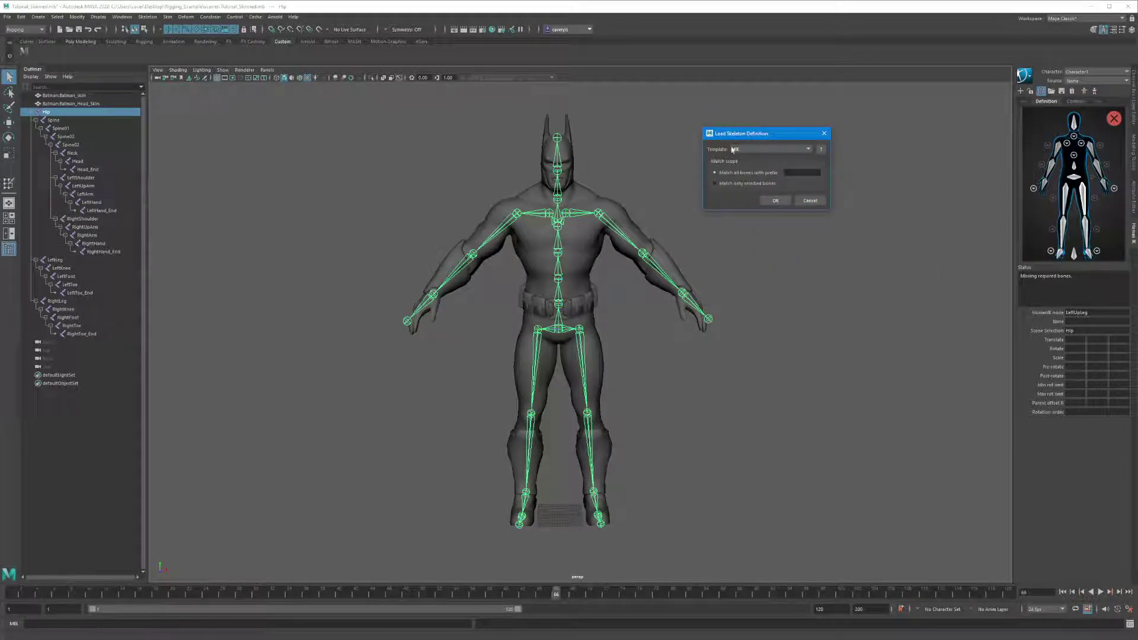
pyautogui.click(809, 150)
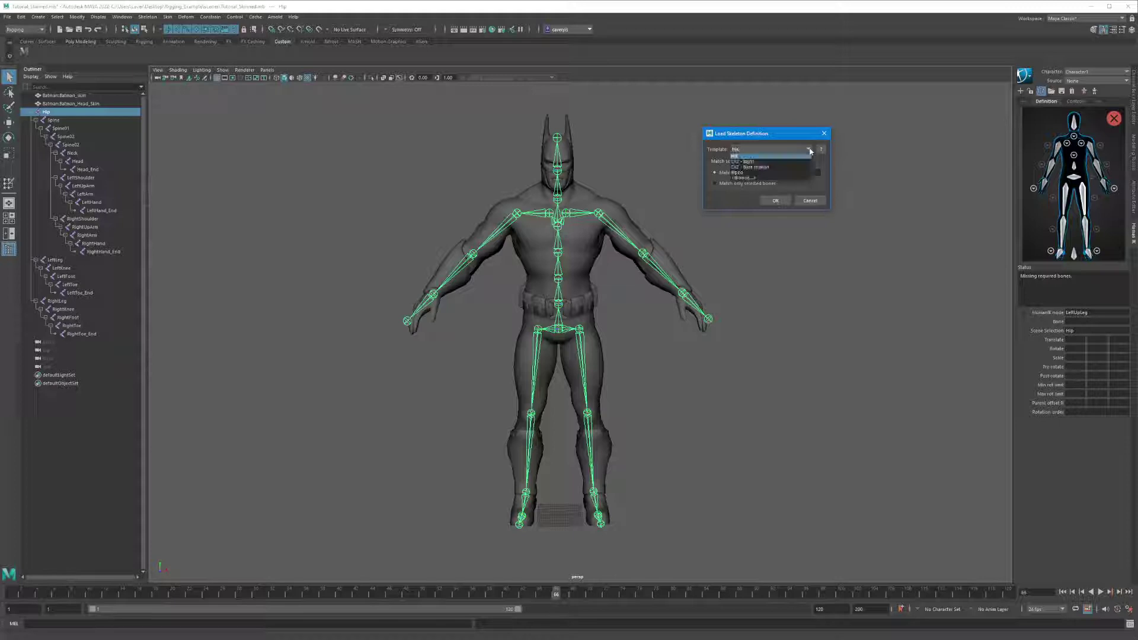
pyautogui.click(737, 158)
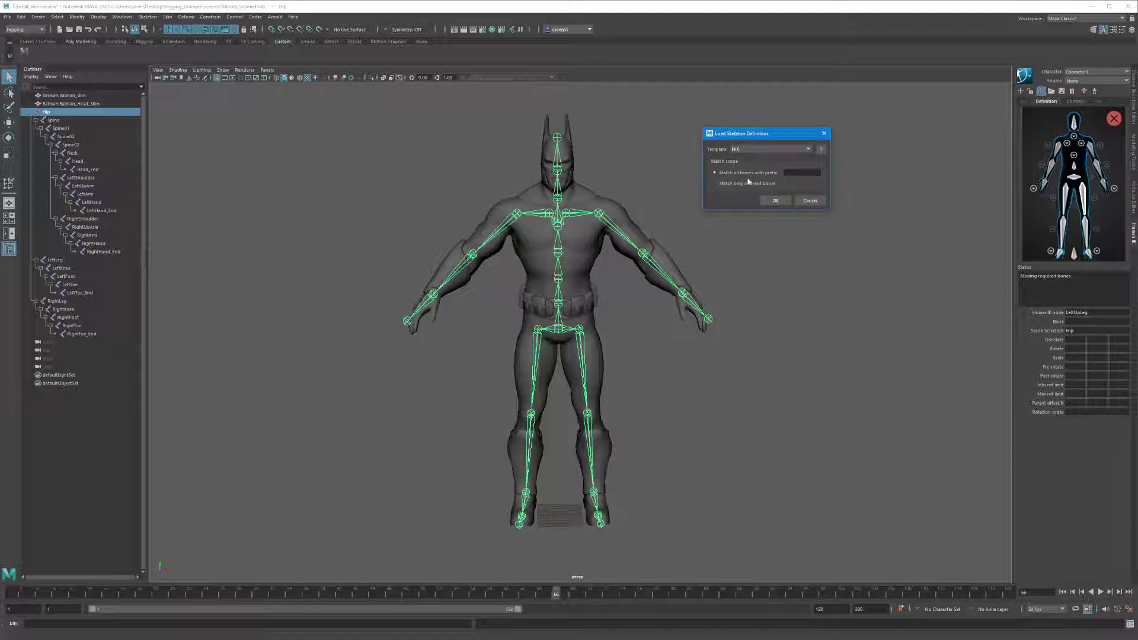
pyautogui.click(770, 202)
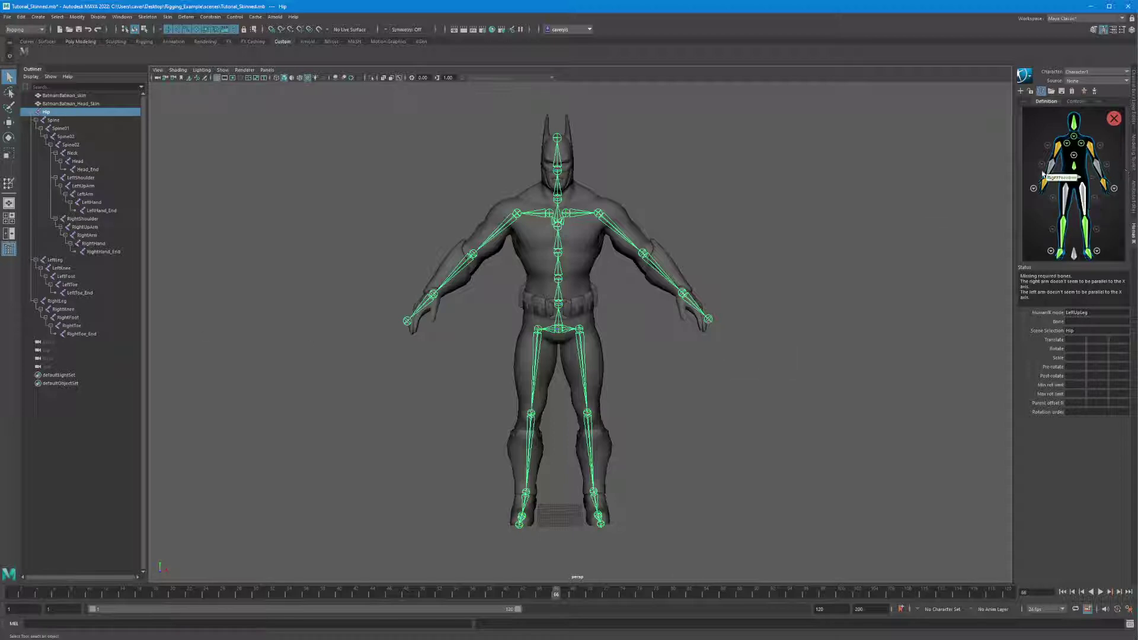
# Examine which joint the template mapped to the right lower leg, comparing the RightLeg, RightKnee and RightFoot joints.
pyautogui.click(1065, 228)
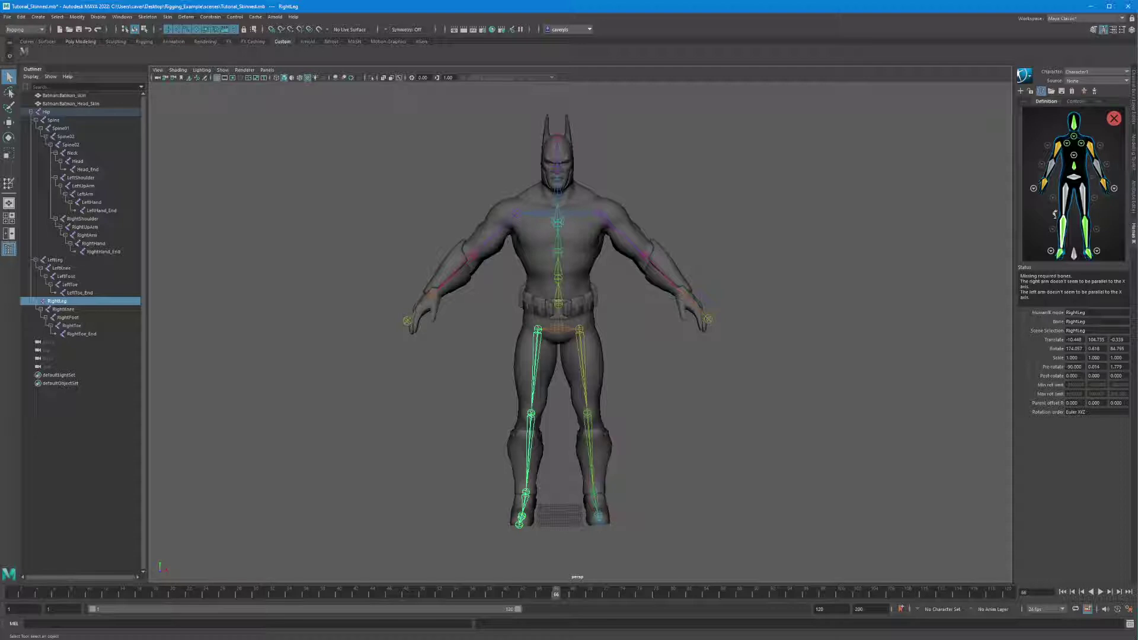
pyautogui.click(67, 310)
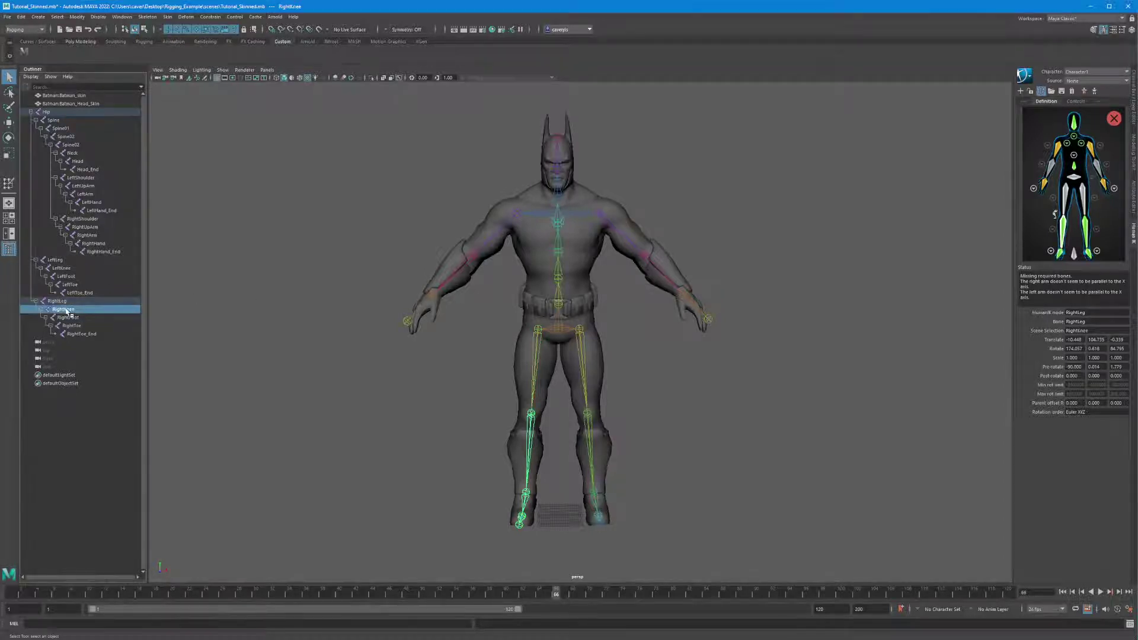
pyautogui.moveTo(67, 310); pyautogui.dragTo(66, 312)
pyautogui.click(70, 326)
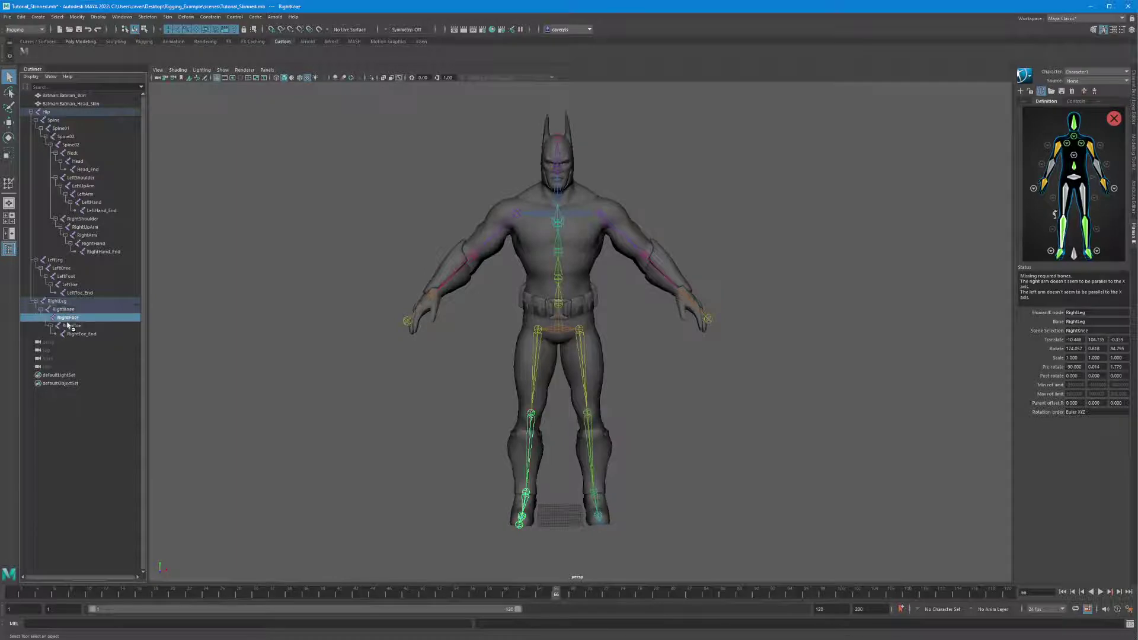
pyautogui.click(57, 301)
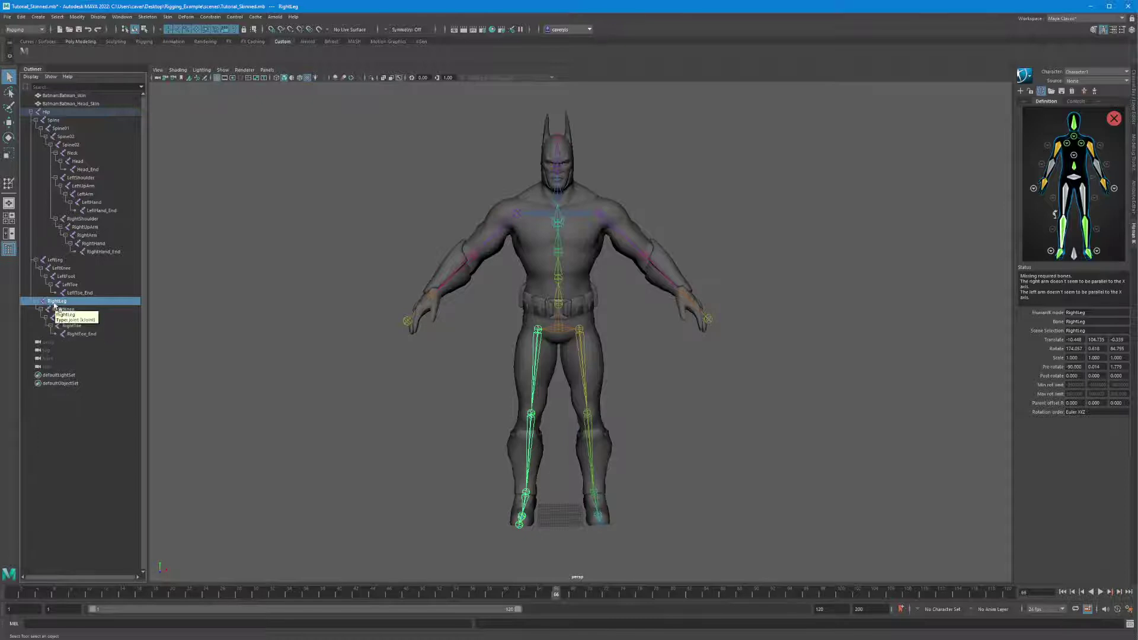
pyautogui.click(64, 309)
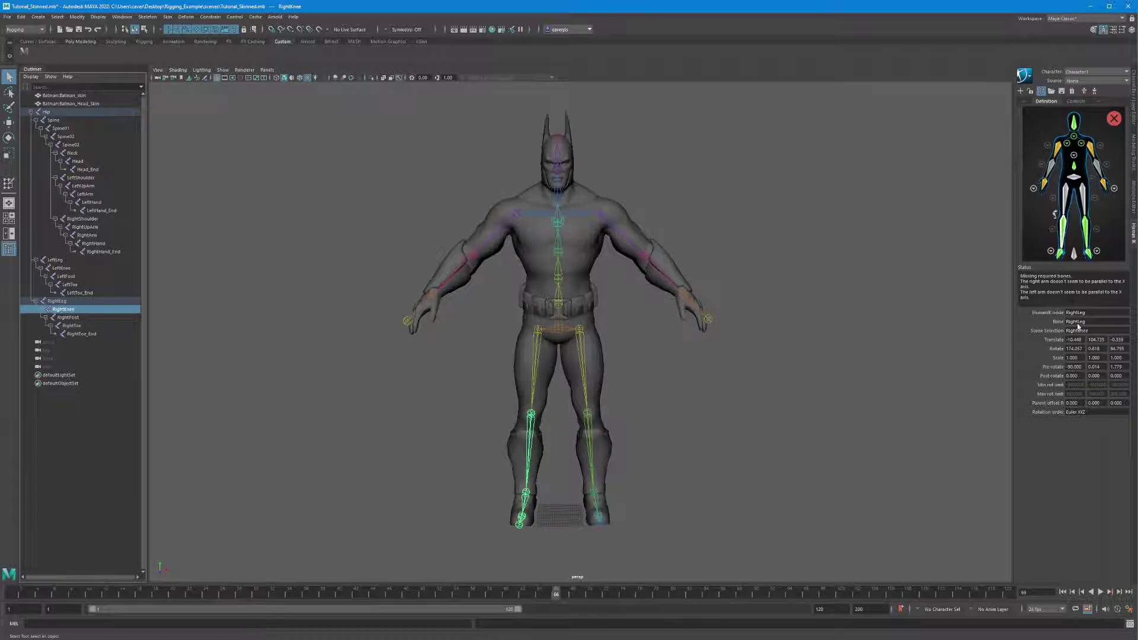
pyautogui.click(58, 302)
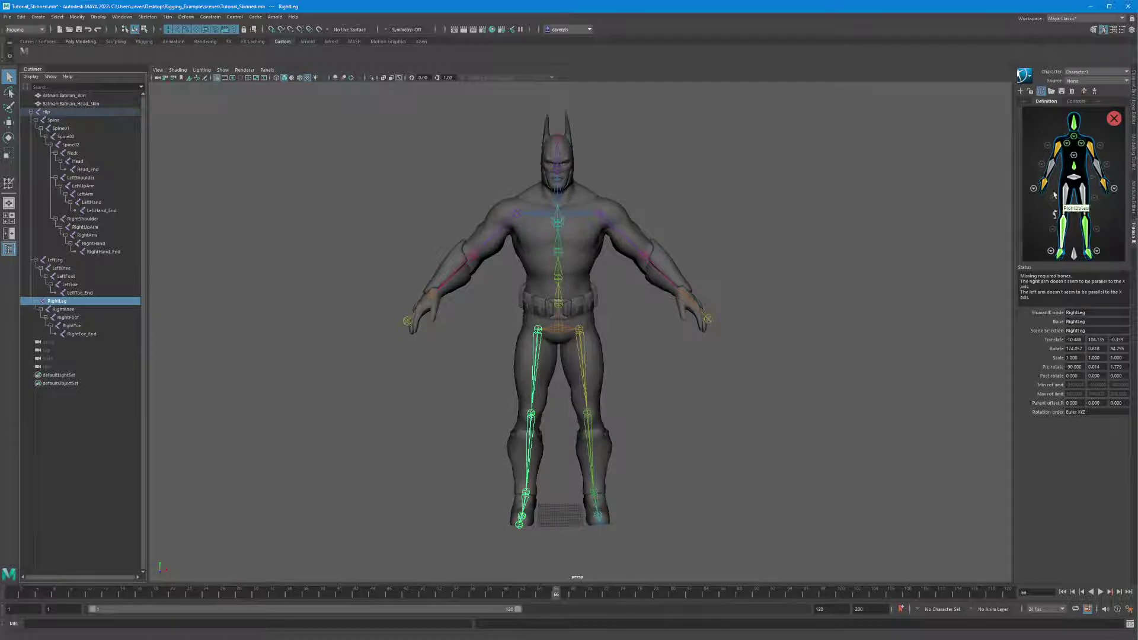
# Deselect the joint and clear all bone assignments from the character definition.
pyautogui.click(1032, 76)
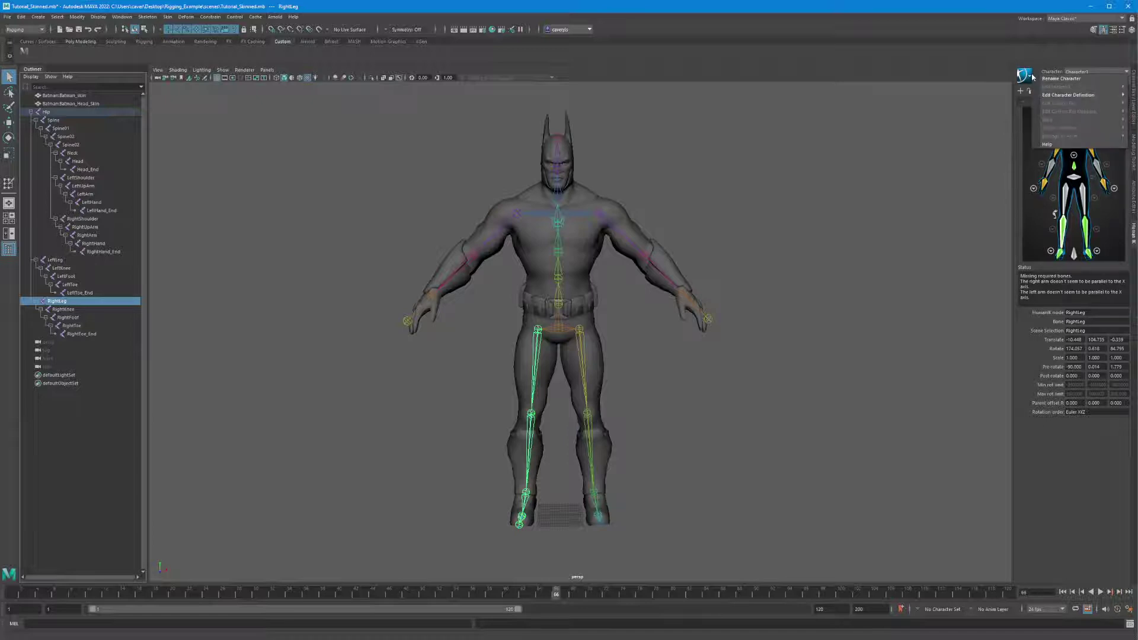
pyautogui.click(983, 147)
pyautogui.click(983, 148)
pyautogui.rightClick(1030, 128)
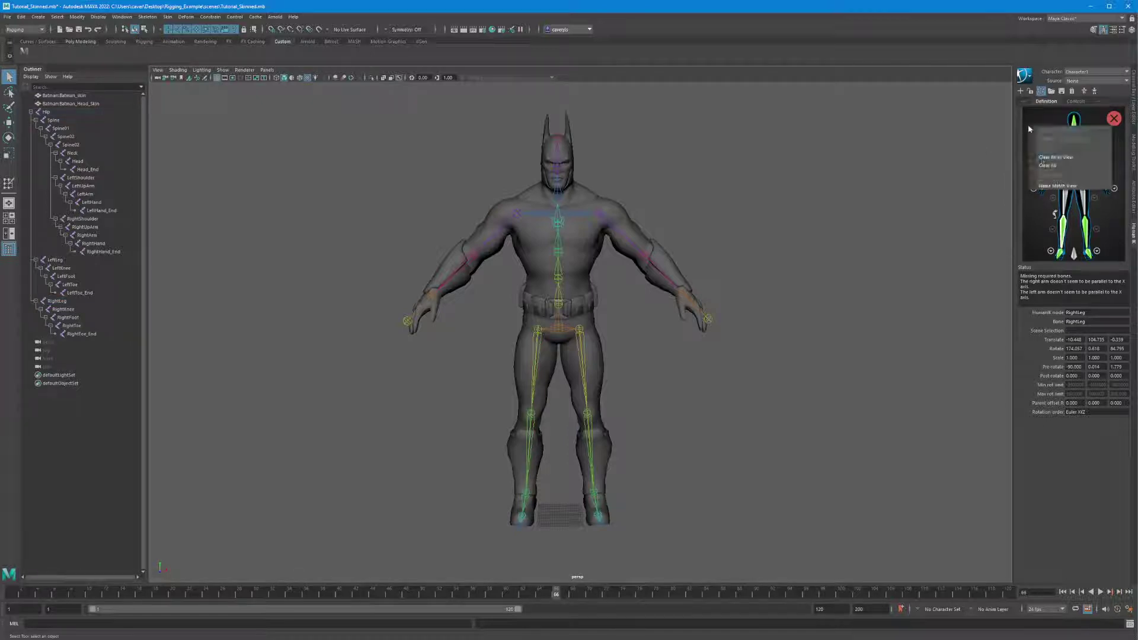
pyautogui.click(1048, 164)
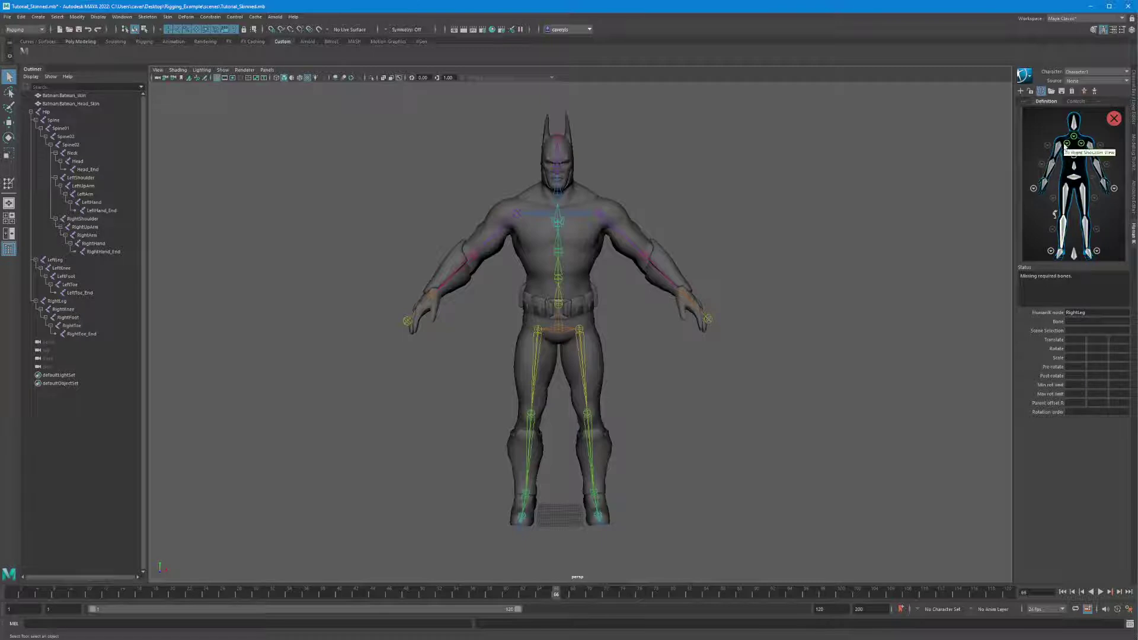
pyautogui.rightClick(1065, 146)
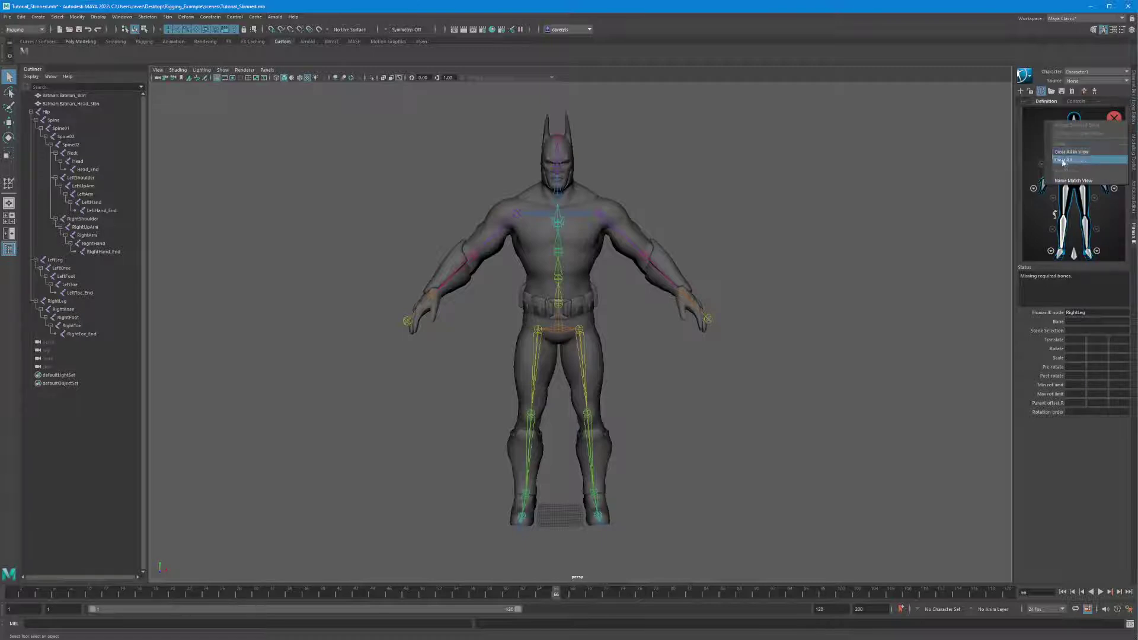
# Clear the remaining bone assignments and inspect the shoulder and spine detail views of the character definition.
pyautogui.click(1070, 159)
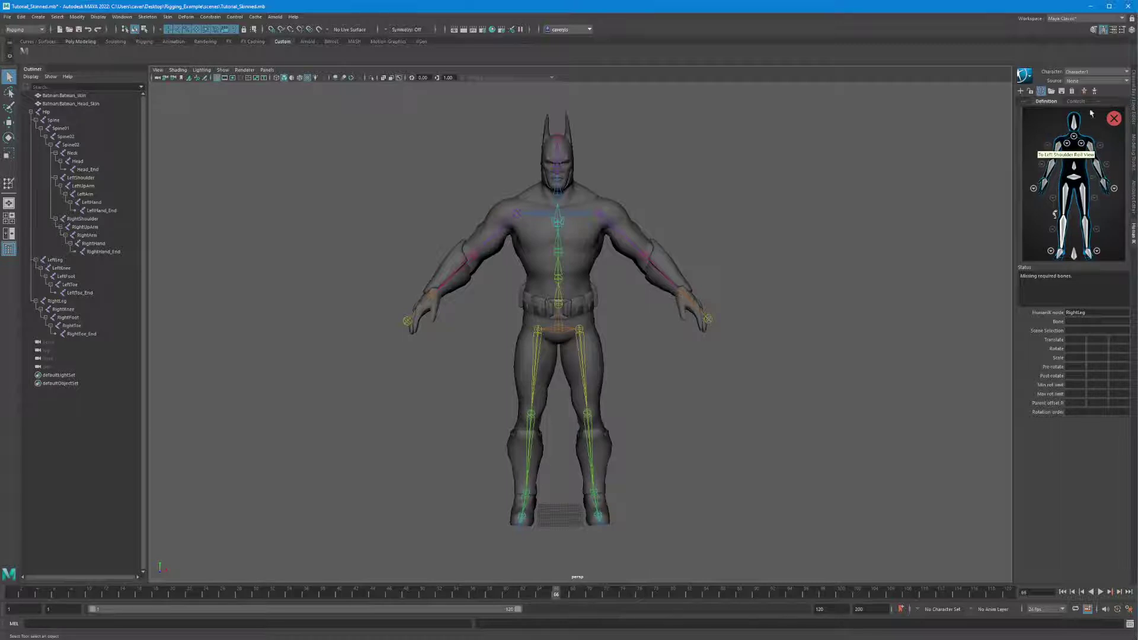
pyautogui.click(1074, 145)
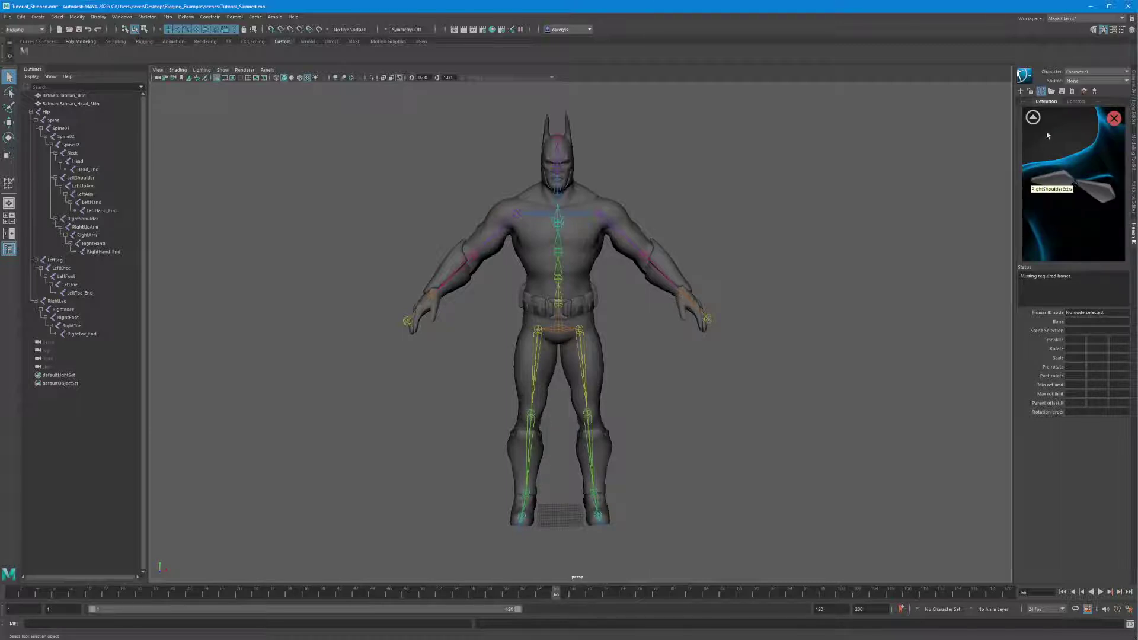
pyautogui.click(1033, 117)
pyautogui.click(1076, 156)
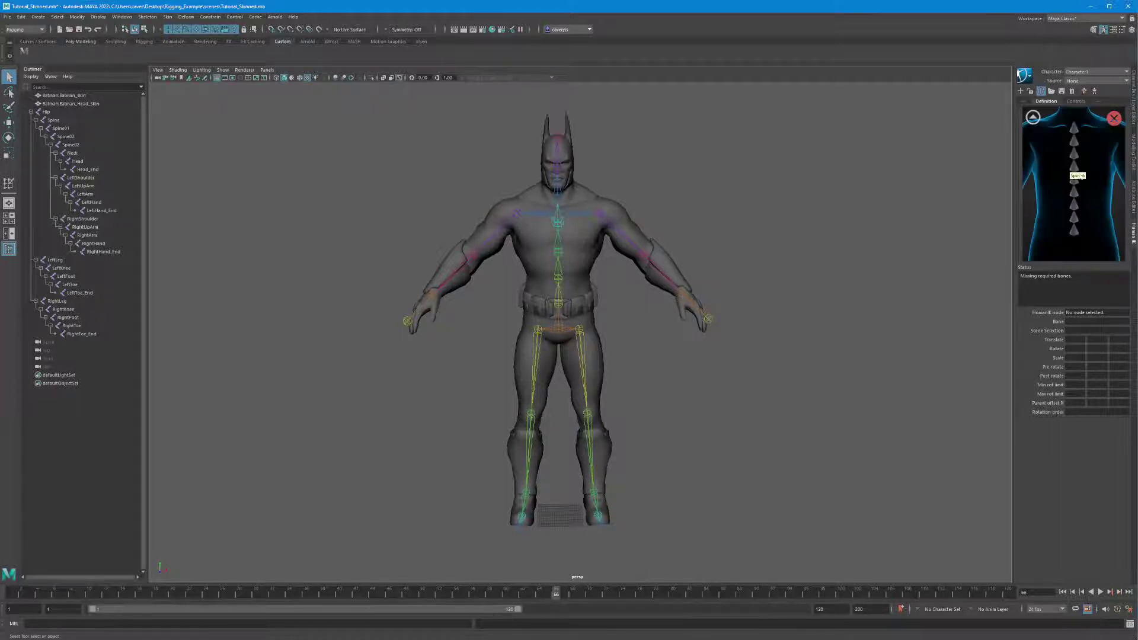
pyautogui.click(1033, 116)
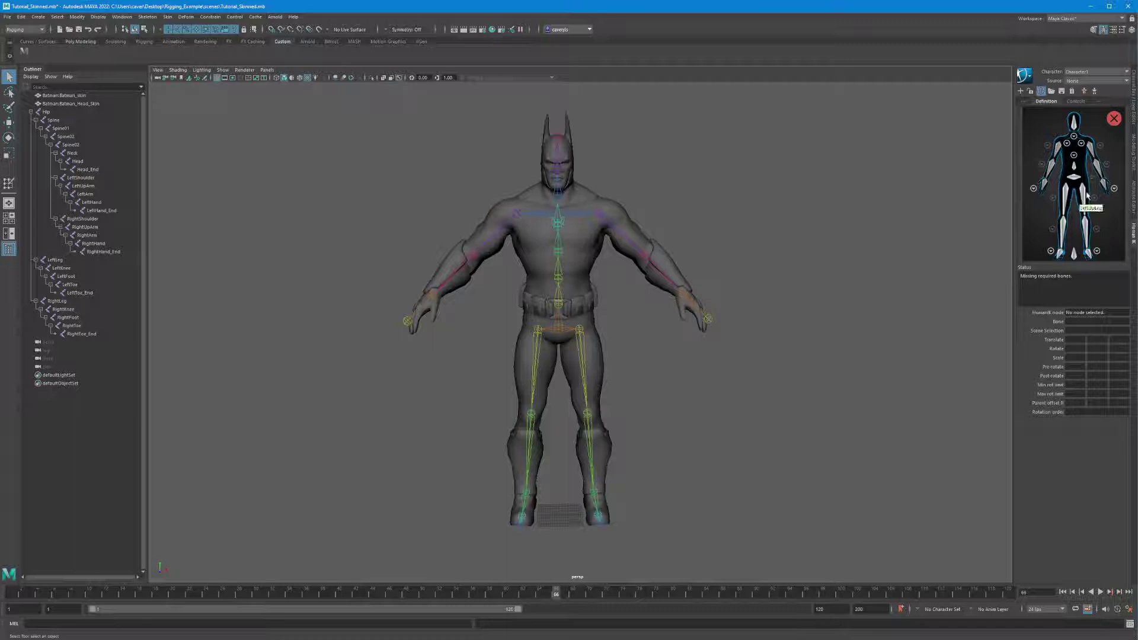
# Copy the RightLeg joint's name and use it to rename the RightKnee joint as RightLeg.
pyautogui.click(57, 302)
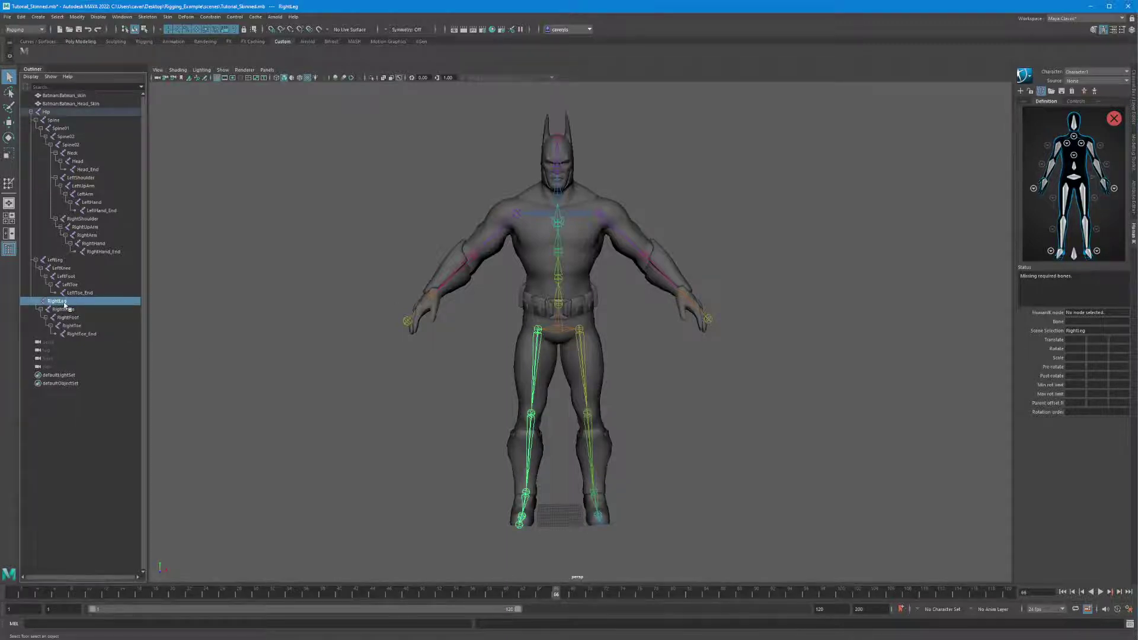
pyautogui.doubleClick(57, 302)
pyautogui.hotkey('ctrl', 'c')
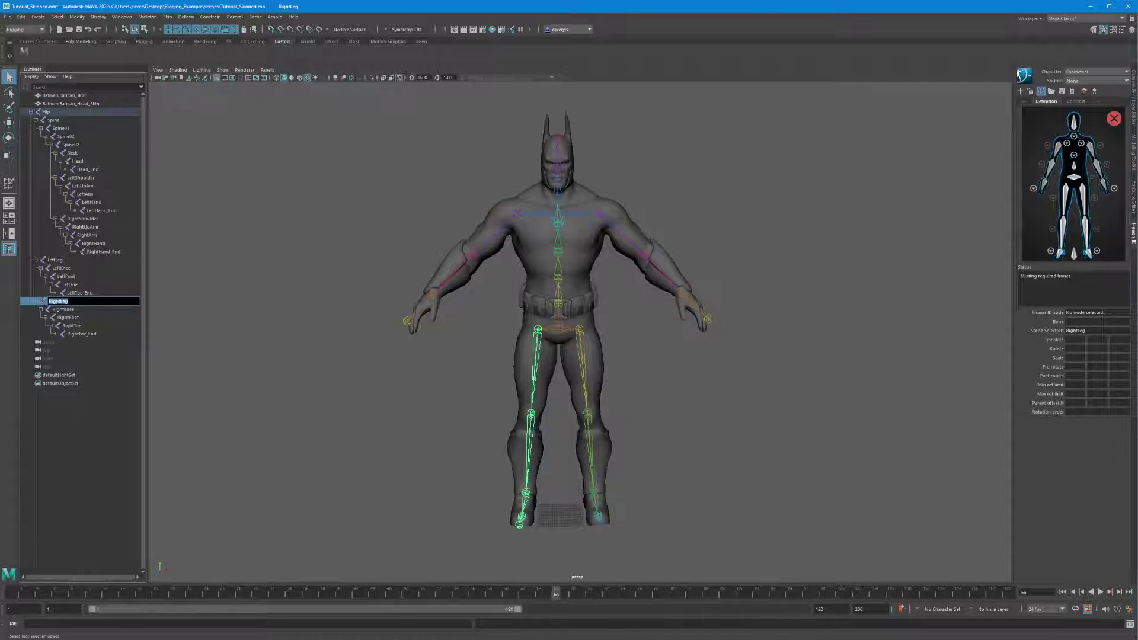
pyautogui.click(63, 309)
pyautogui.doubleClick(64, 310)
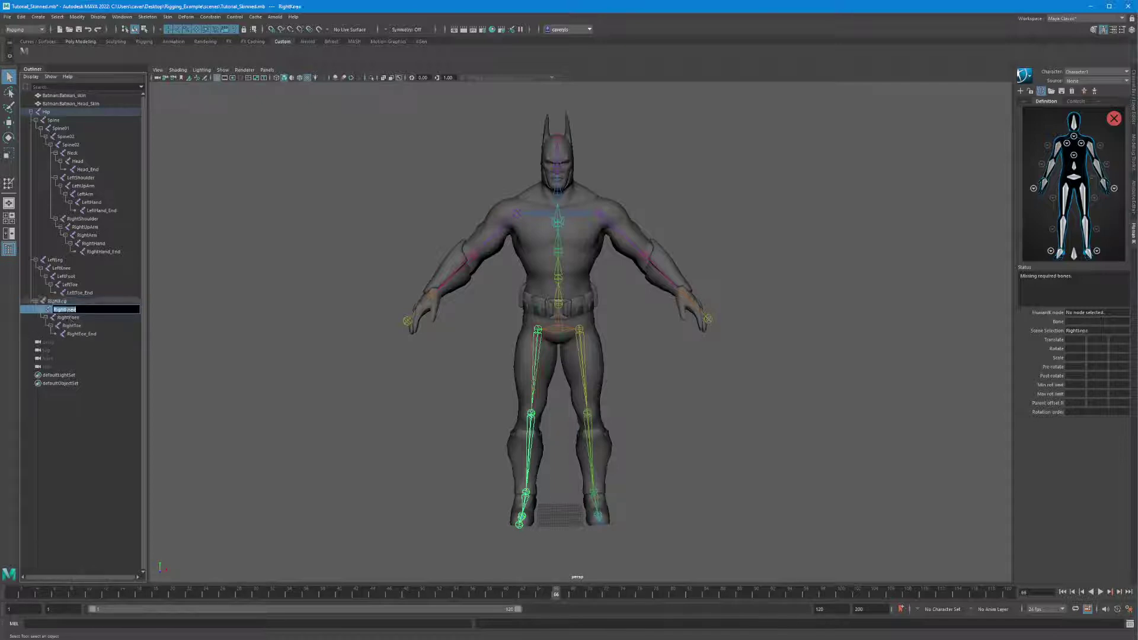
pyautogui.hotkey('ctrl', 'v')
# Rename the right thigh joint directly under Hip as RightUpLeg.
pyautogui.click(58, 301)
pyautogui.doubleClick(57, 302)
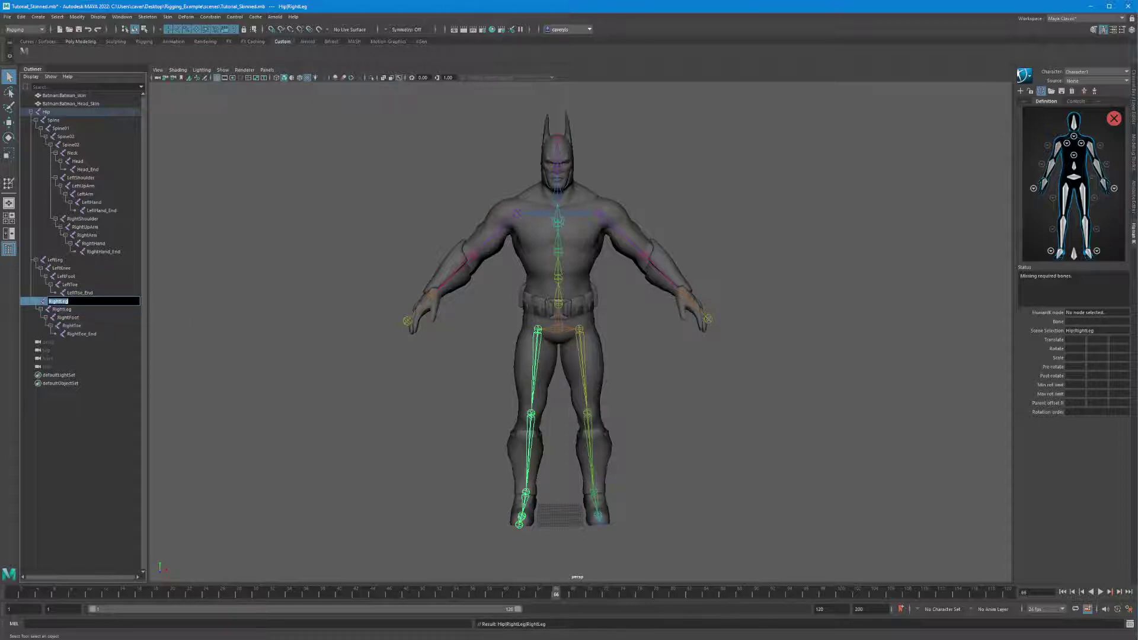
pyautogui.moveTo(48, 301); pyautogui.dragTo(63, 301)
pyautogui.write('Up')
pyautogui.press('BackSpace')
pyautogui.write('RightUp')
pyautogui.press('Return')
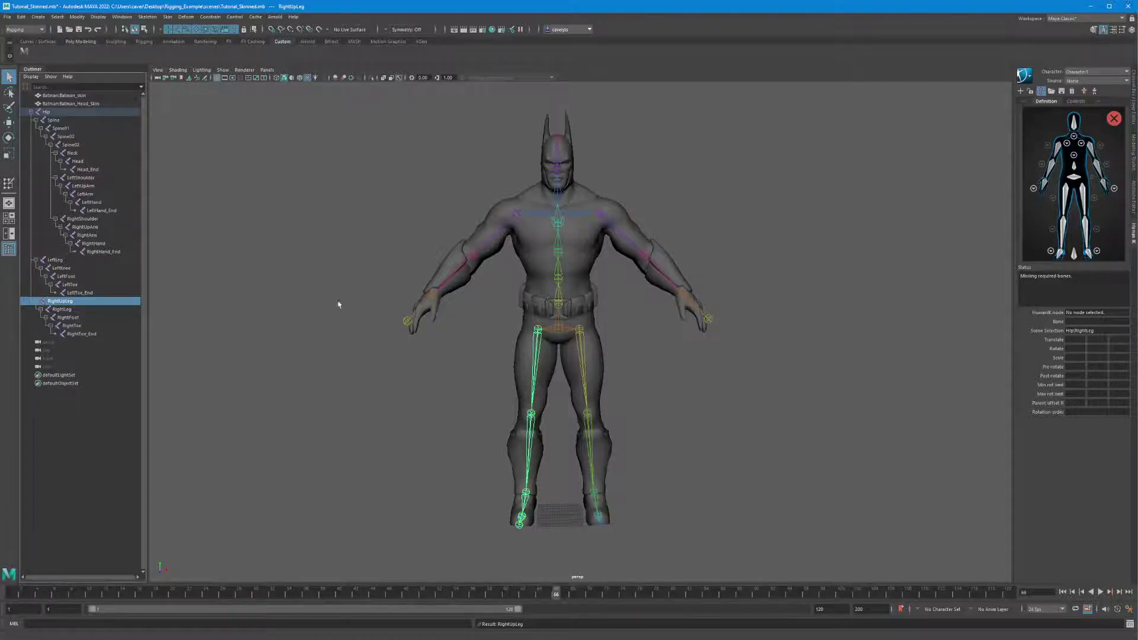
# Rename the LeftLeg joint as LeftUpLeg and the LeftKnee joint as LeftLeg, then deselect everything.
pyautogui.doubleClick(57, 259)
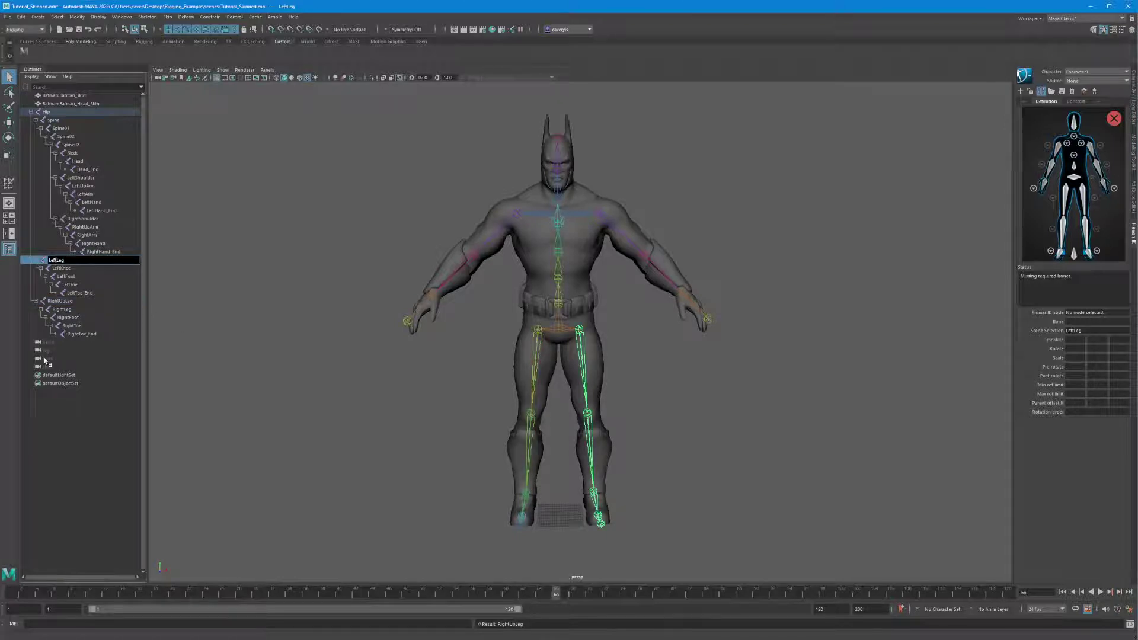
pyautogui.write('Up')
pyautogui.doubleClick(65, 270)
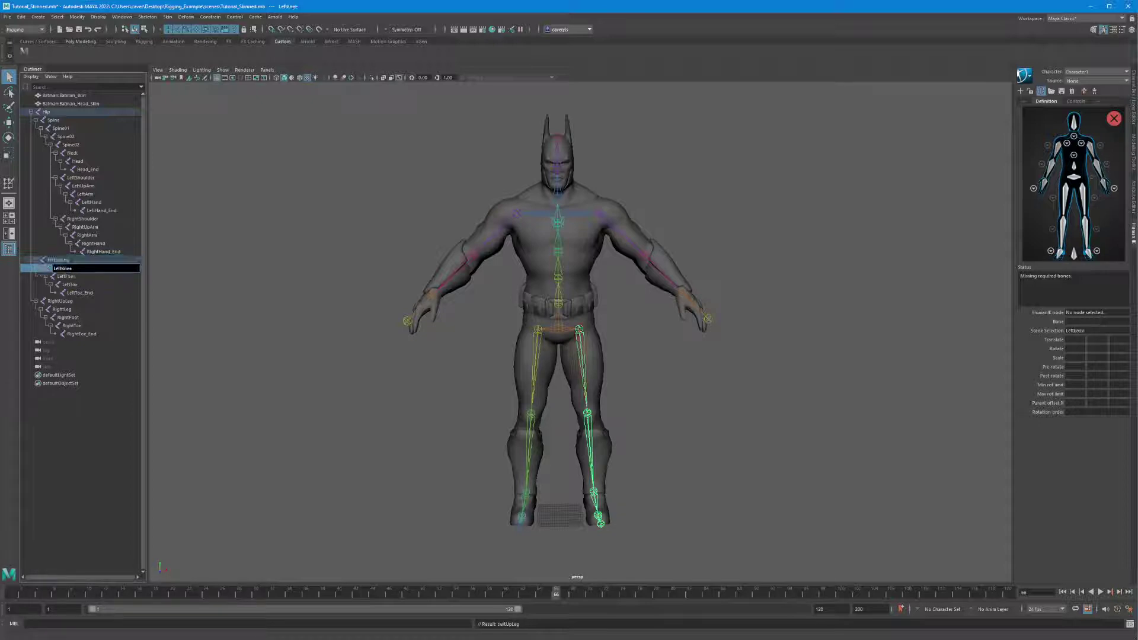
pyautogui.press('BackSpace')
pyautogui.press('BackSpace')
pyautogui.press('BackSpace')
pyautogui.press('Return')
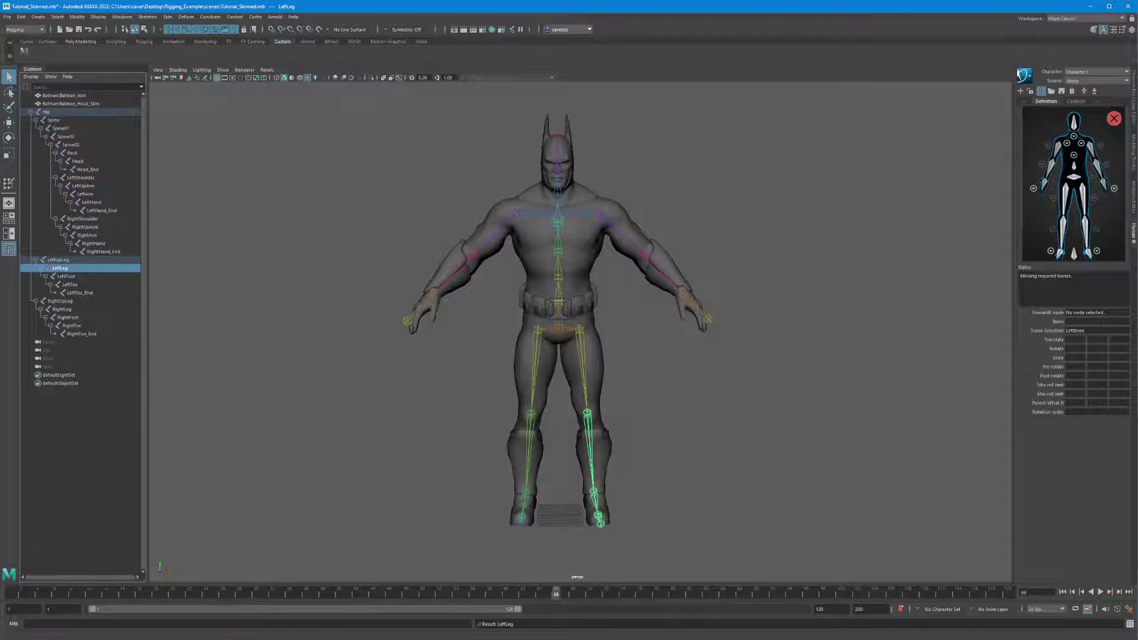
pyautogui.click(483, 349)
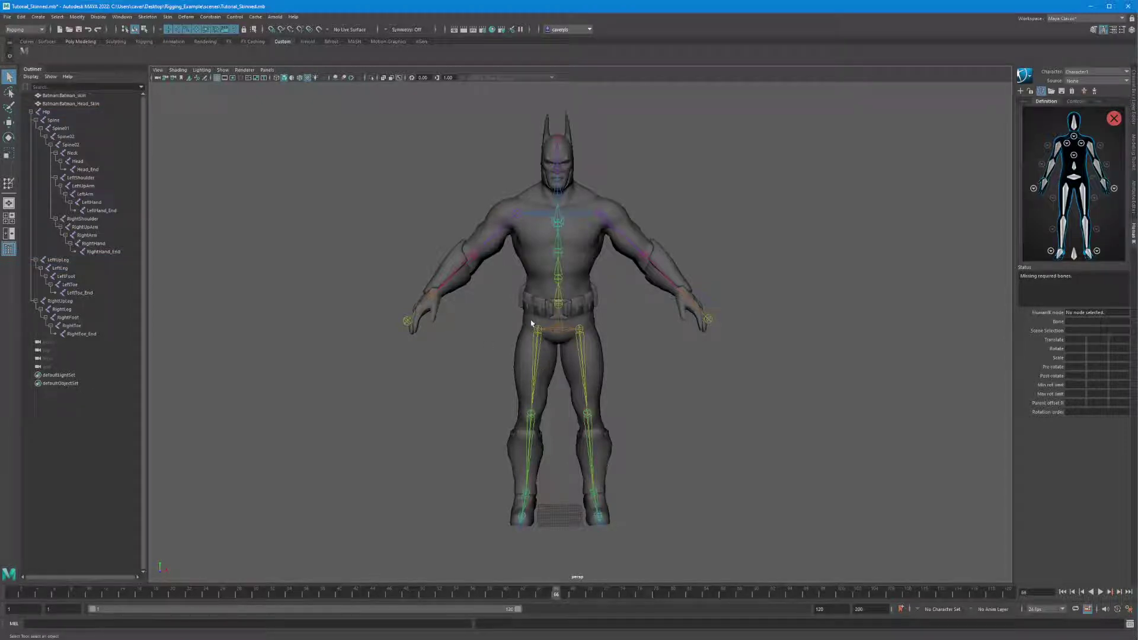
# Select the Hip joint and reload the HIK skeleton definition template, matching all bones with prefix.
pyautogui.click(556, 332)
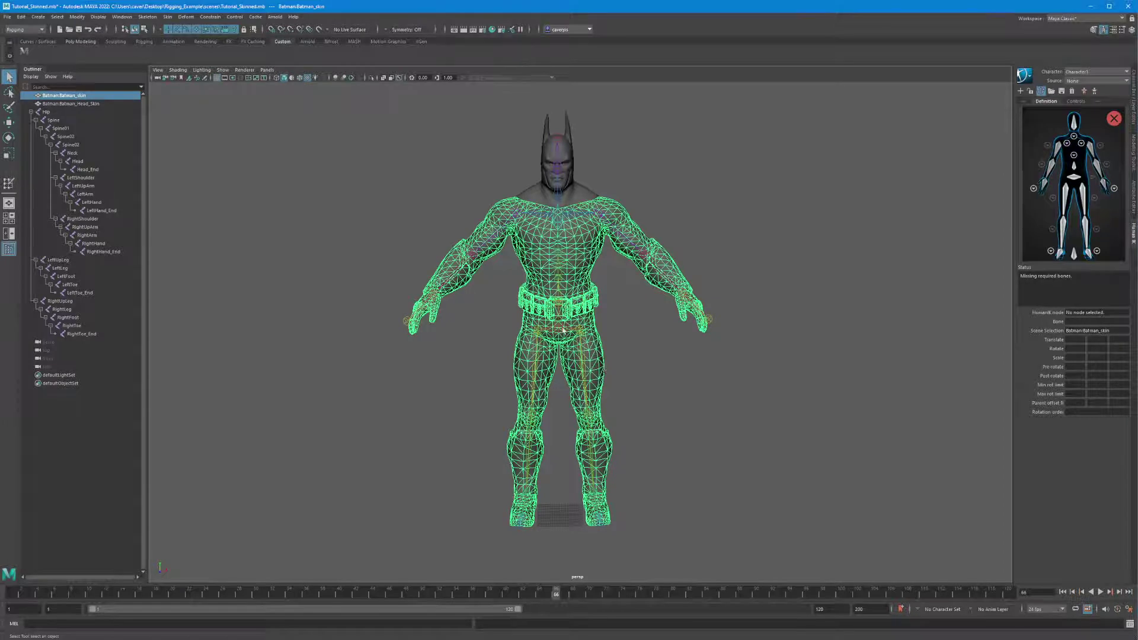
pyautogui.click(561, 330)
pyautogui.click(1051, 92)
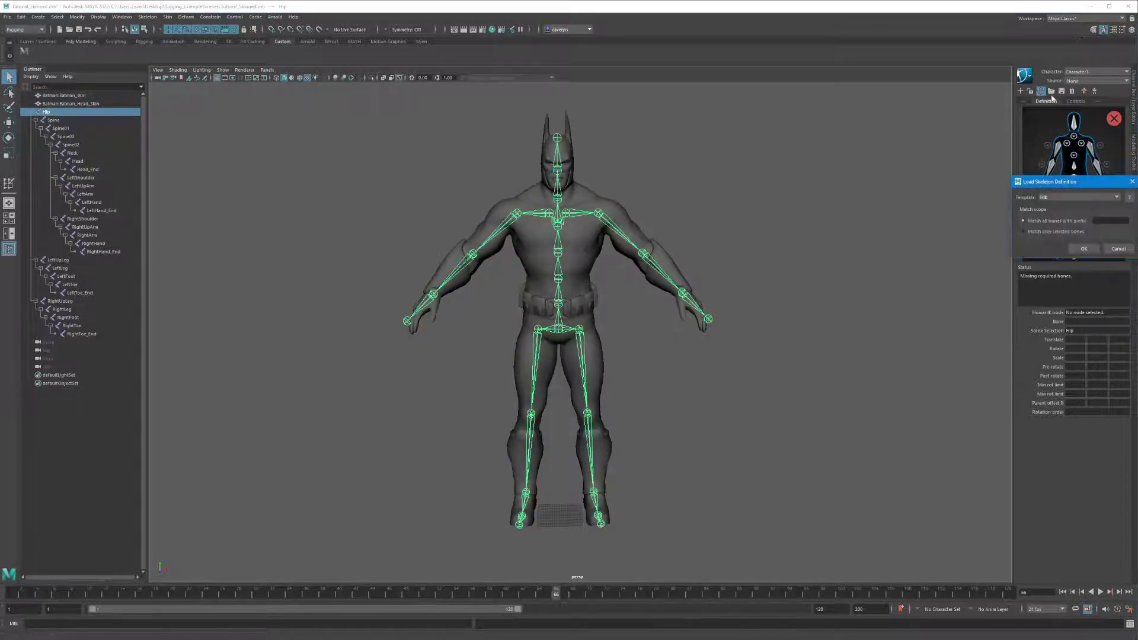
pyautogui.click(1084, 249)
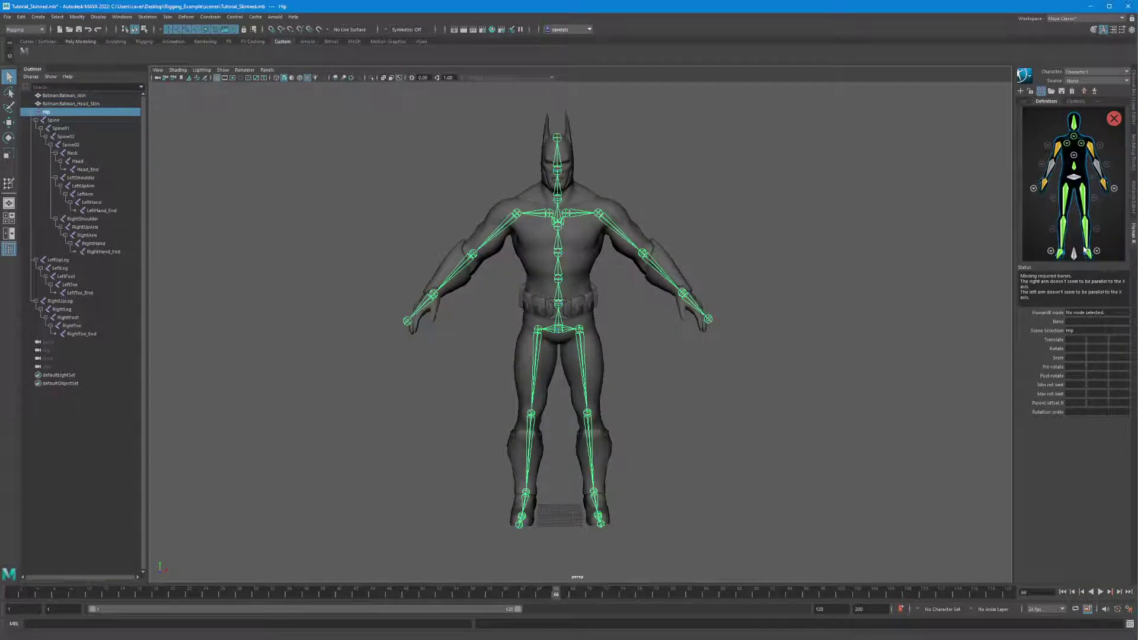
# Check the joints mapped to RightUpLeg, RightLeg and RightFoot, and compare the Hips node with the Hip joint.
pyautogui.click(1066, 191)
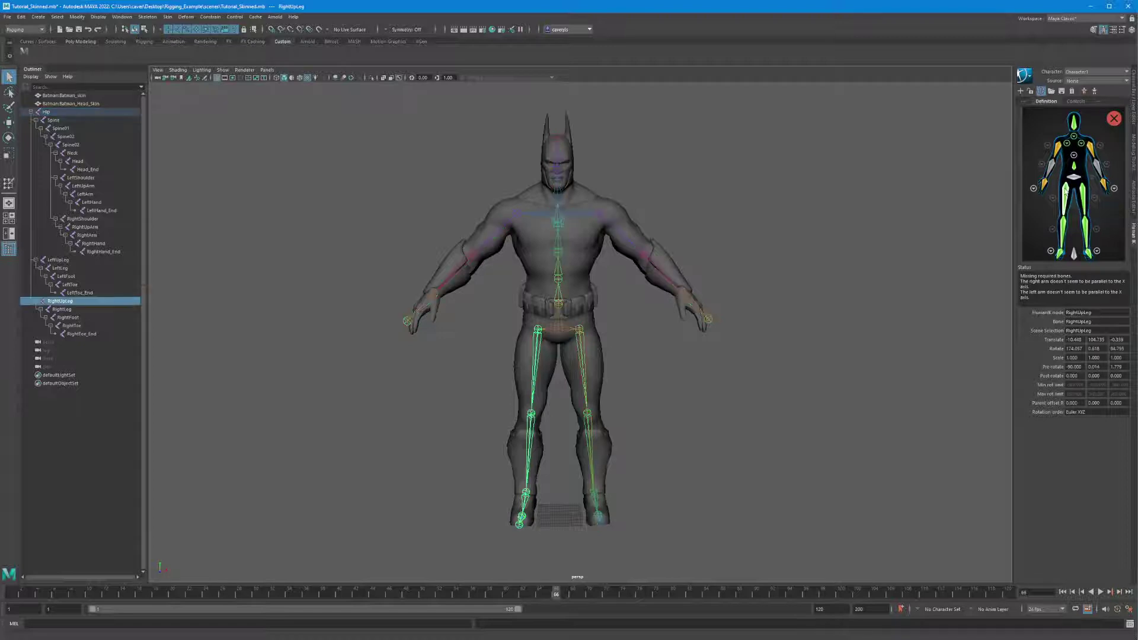
pyautogui.click(1066, 234)
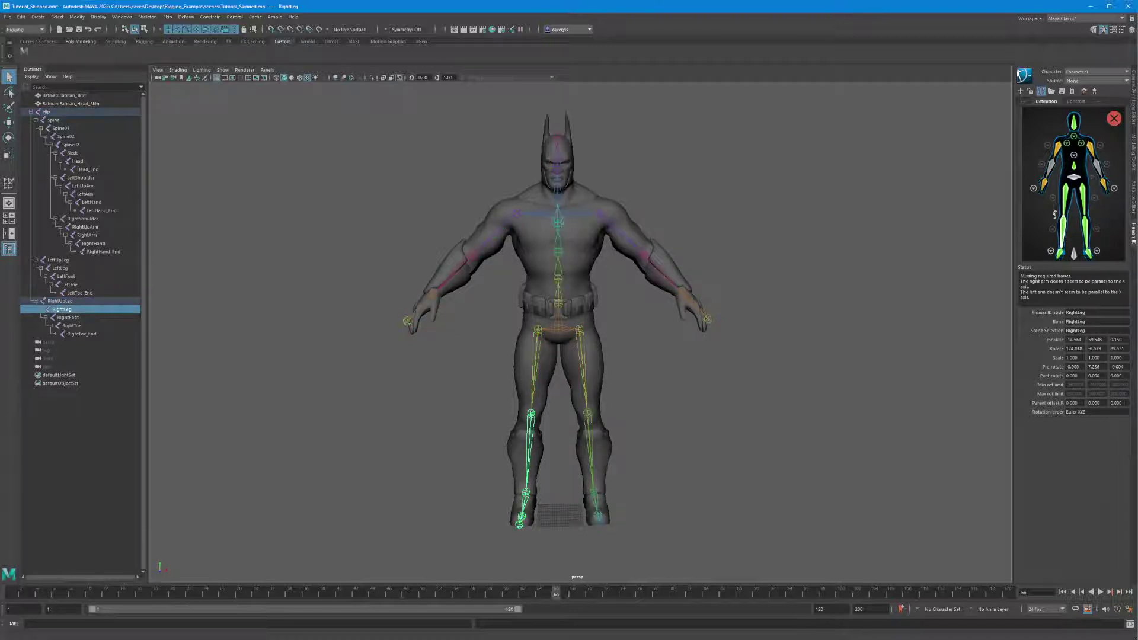
pyautogui.click(1060, 253)
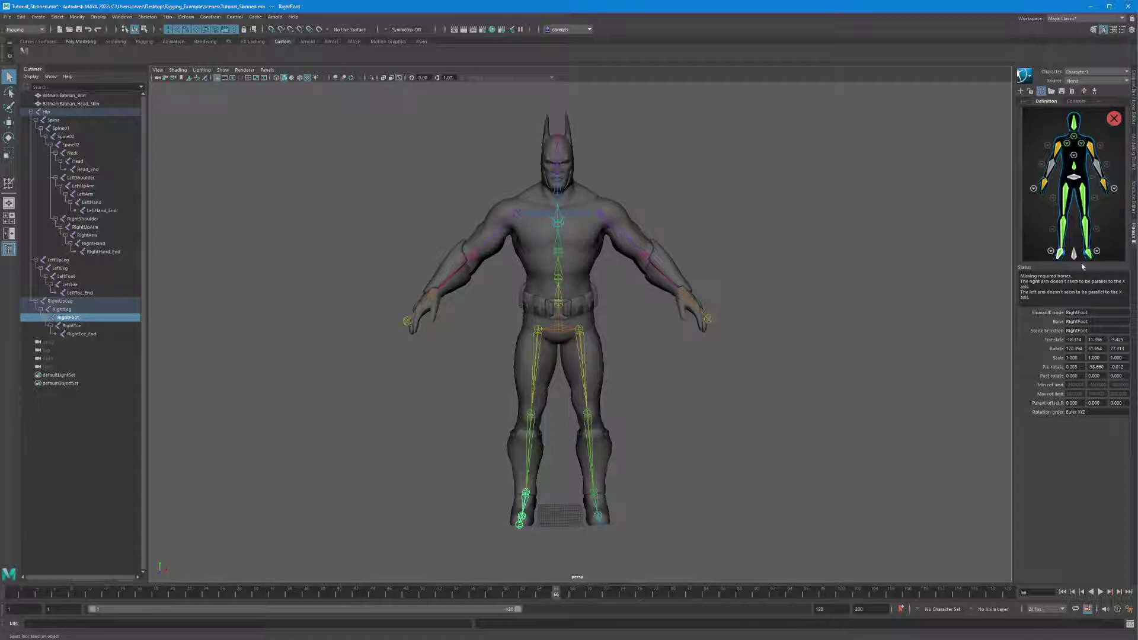
pyautogui.click(1074, 178)
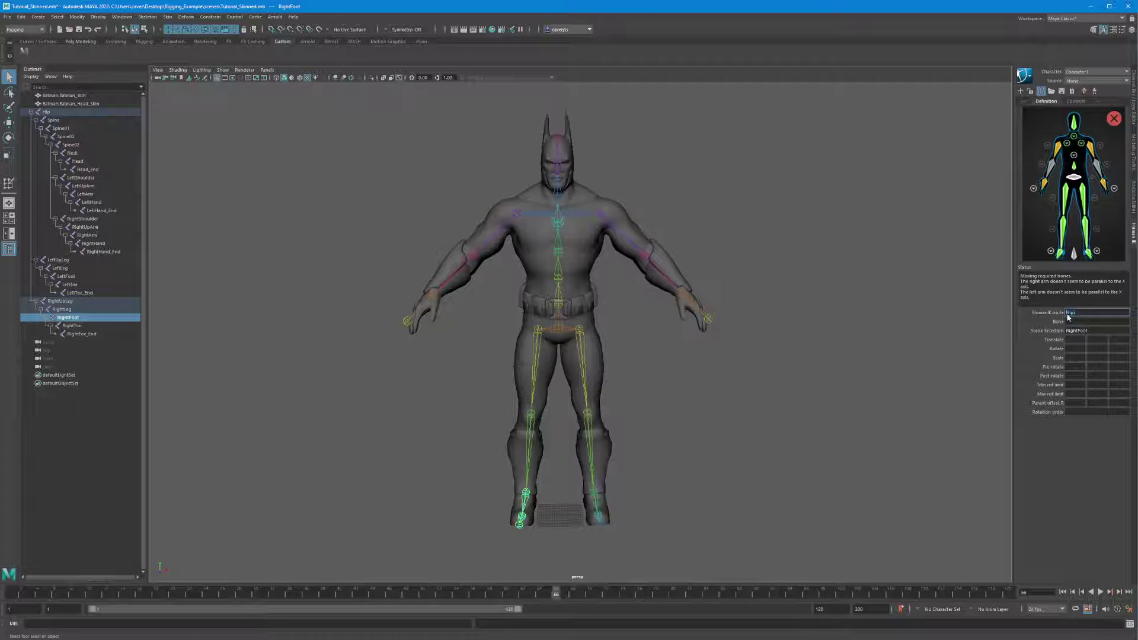
pyautogui.click(46, 112)
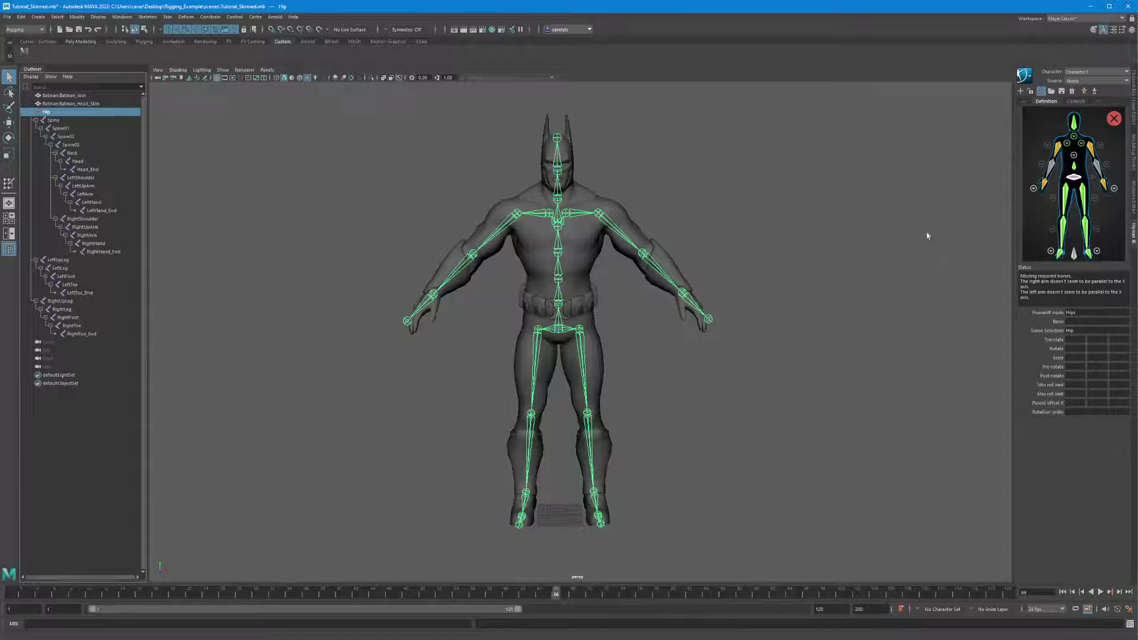
# Deselect the Hip joint and clear all bone assignments in the current definition view.
pyautogui.click(652, 307)
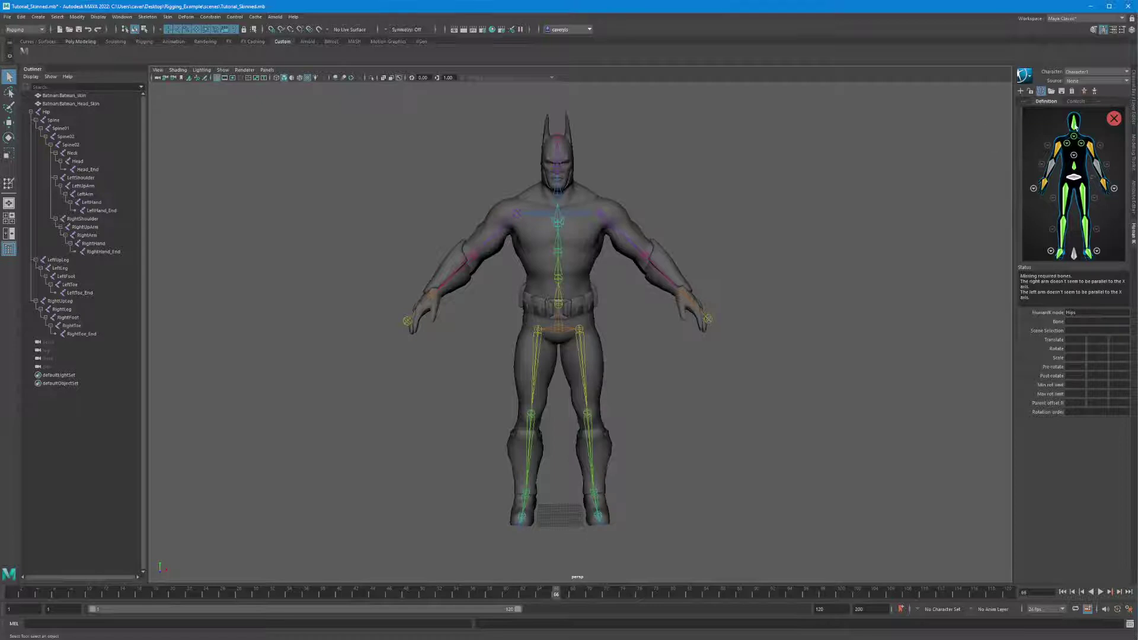
pyautogui.rightClick(1037, 131)
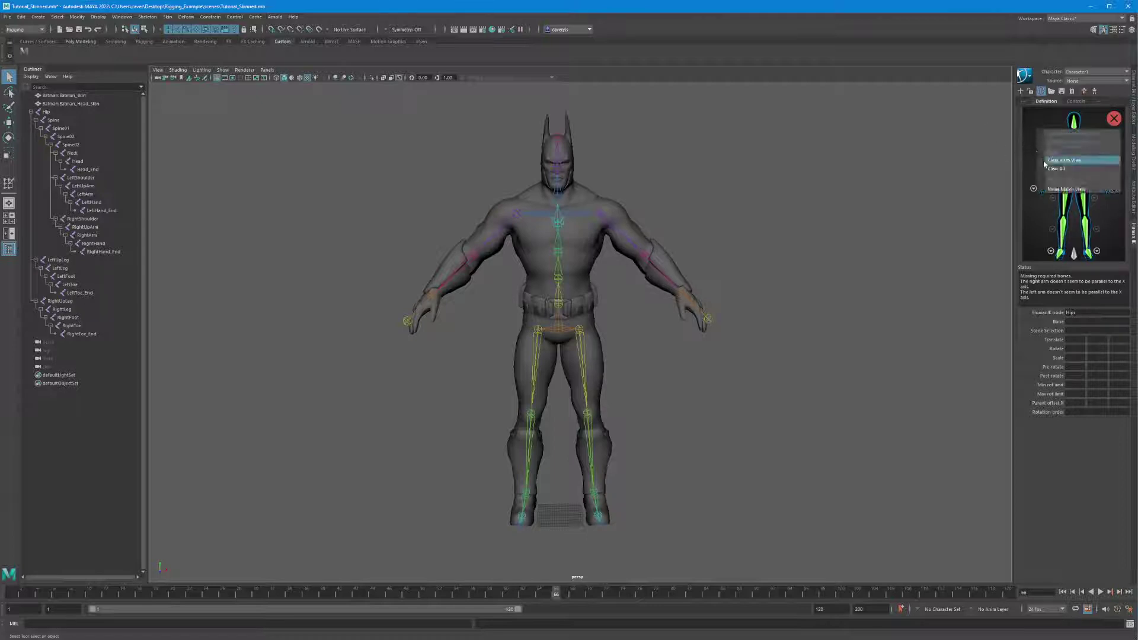
pyautogui.click(1094, 160)
# Select the Hip joint and assign it to the Hips node of the character definition.
pyautogui.click(557, 335)
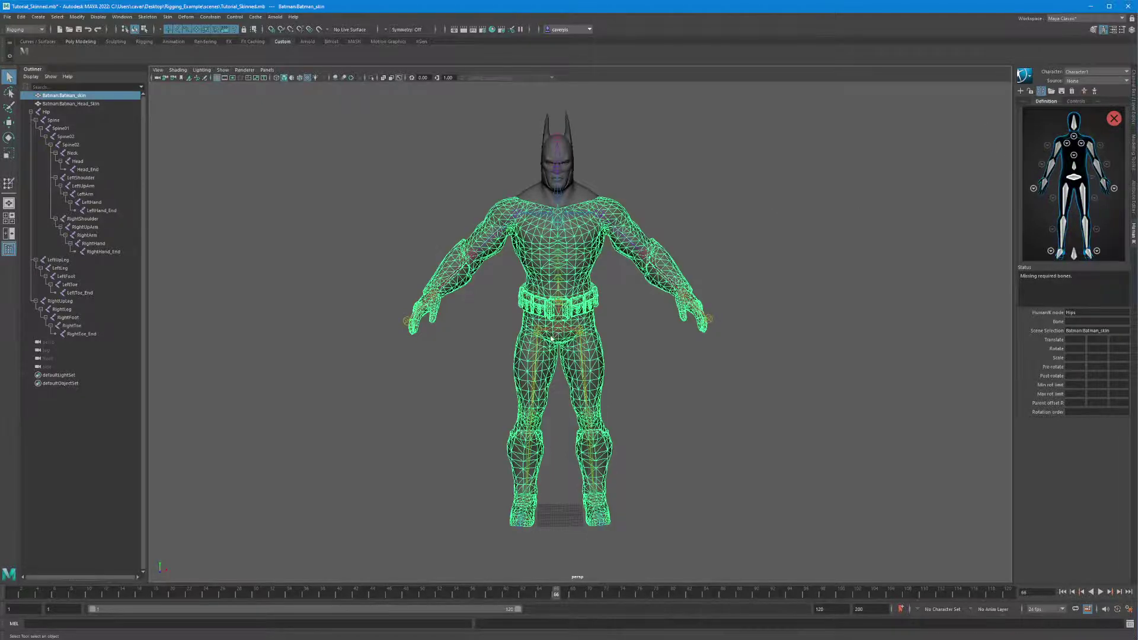
pyautogui.click(556, 332)
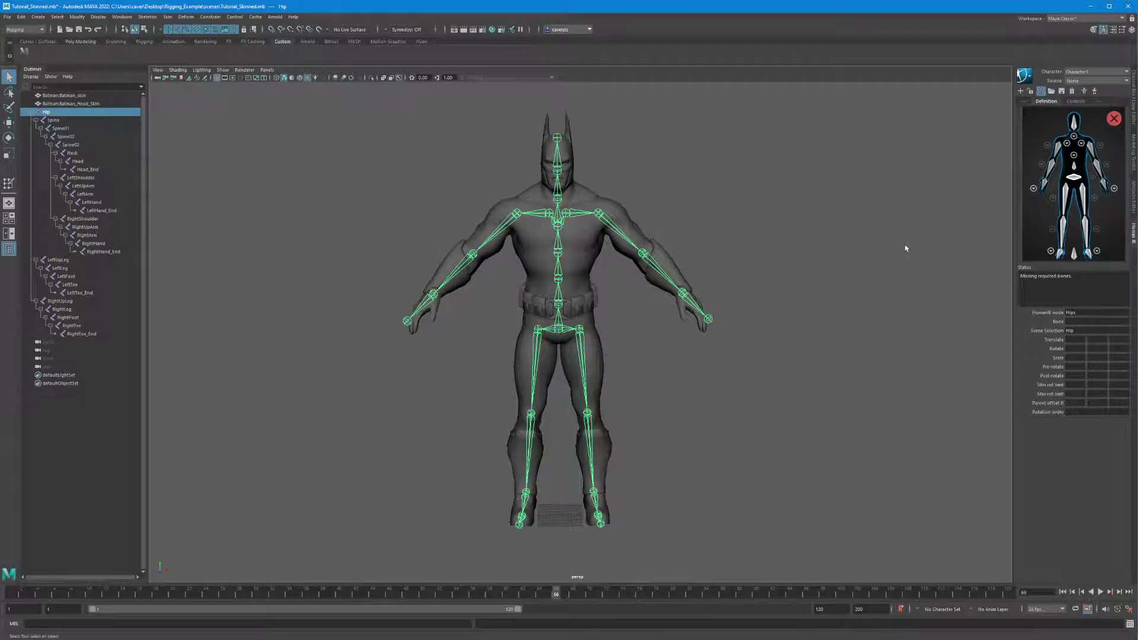
pyautogui.click(560, 336)
pyautogui.click(47, 113)
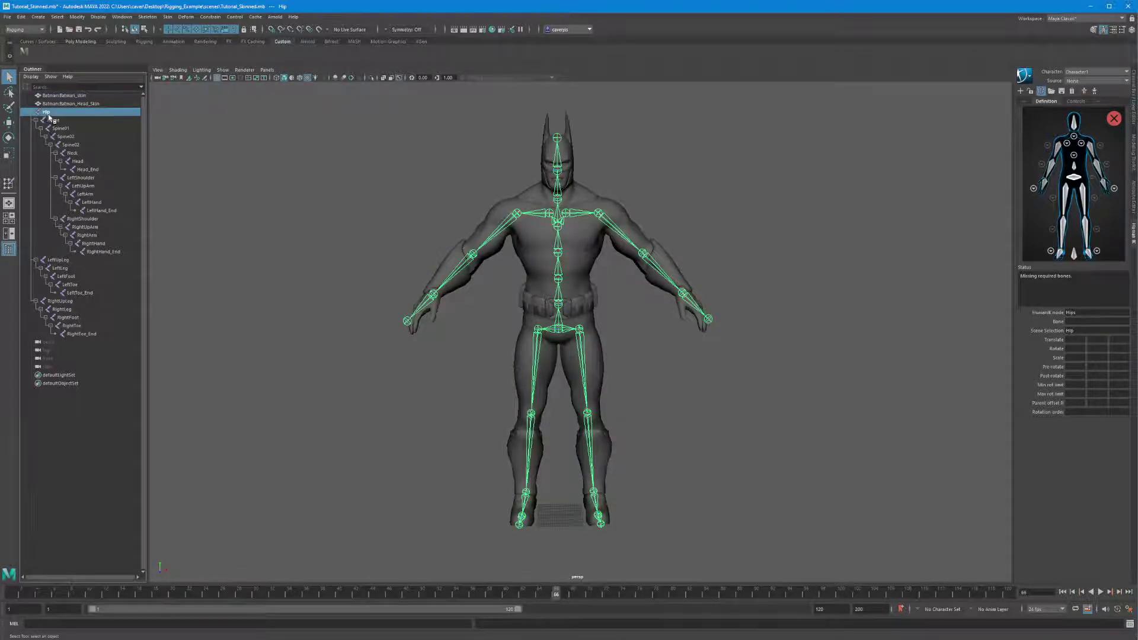
pyautogui.press('Down')
pyautogui.press('Down')
pyautogui.press('Down')
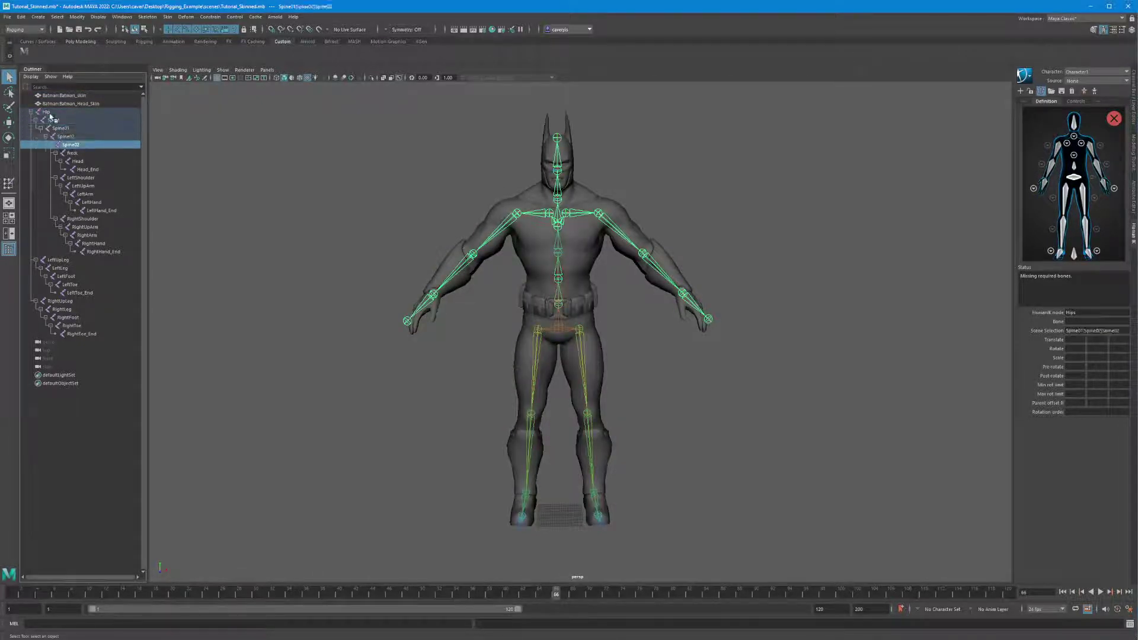
pyautogui.click(46, 112)
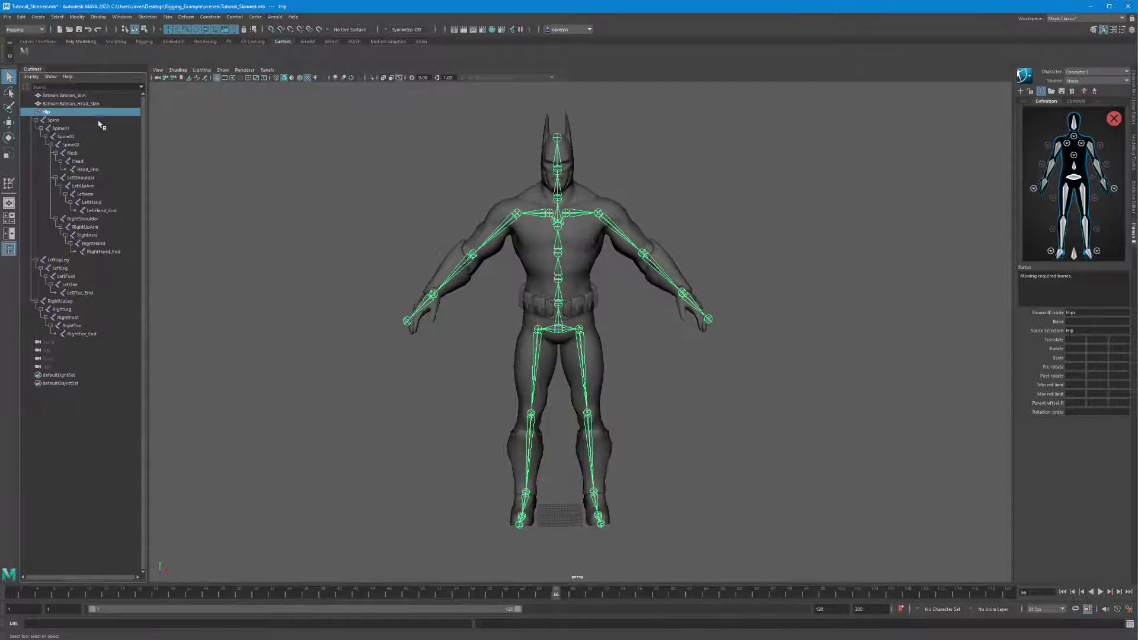
pyautogui.moveTo(46, 112); pyautogui.dragTo(50, 116, button='middle')
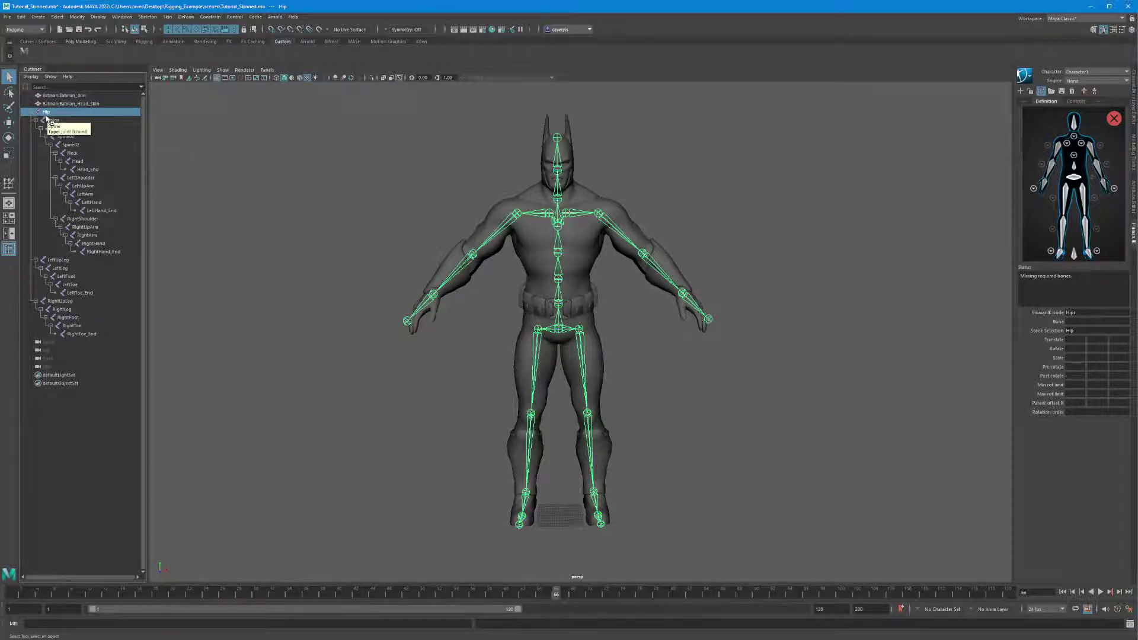
pyautogui.rightClick(1075, 181)
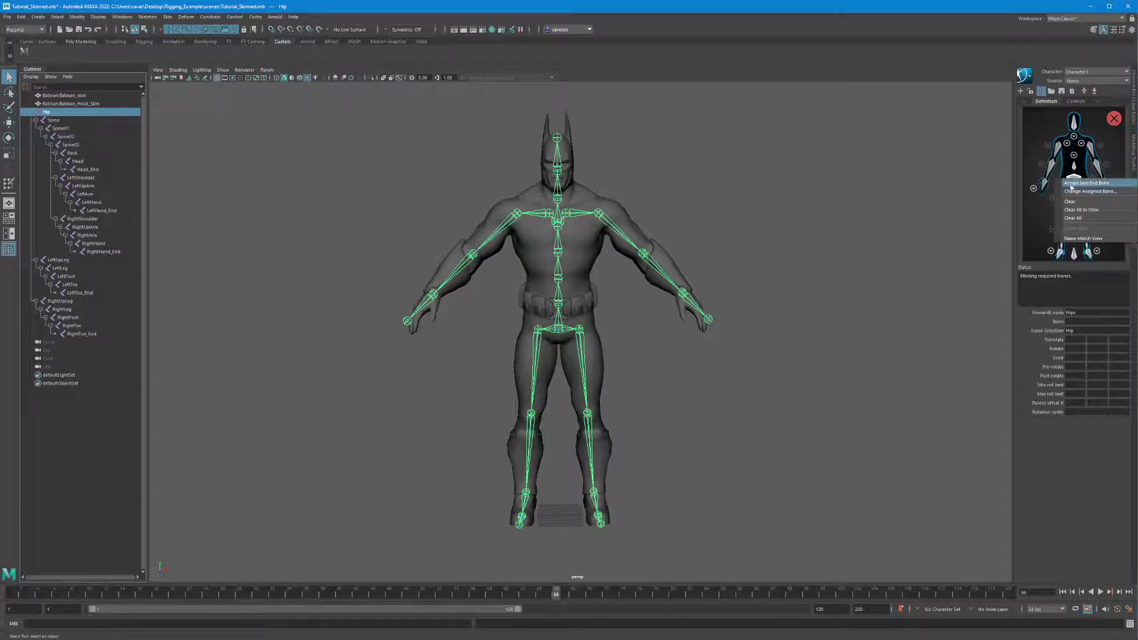
pyautogui.click(1097, 183)
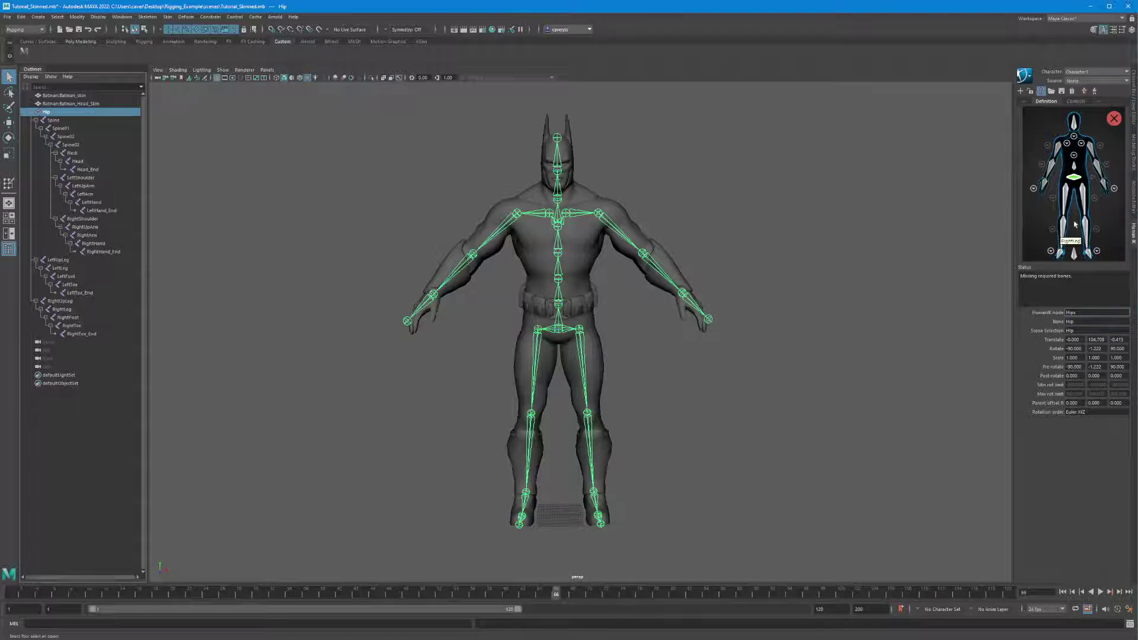
# Assign the LeftUpLeg joint from the viewport to the LeftUpLeg node of the character definition.
pyautogui.click(1079, 194)
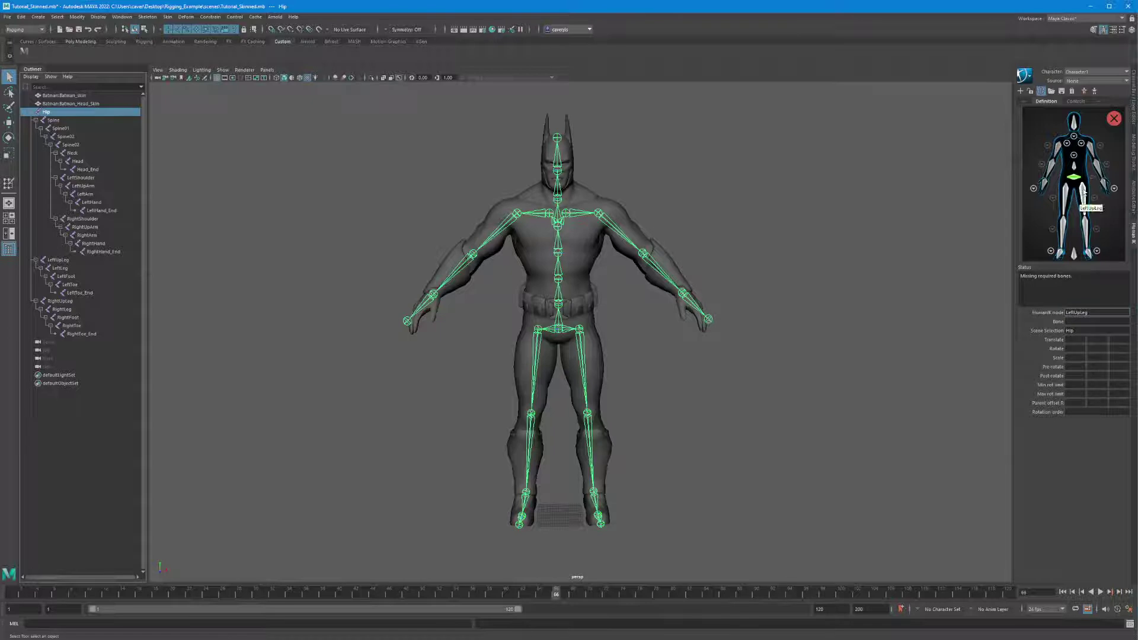
pyautogui.click(1084, 191)
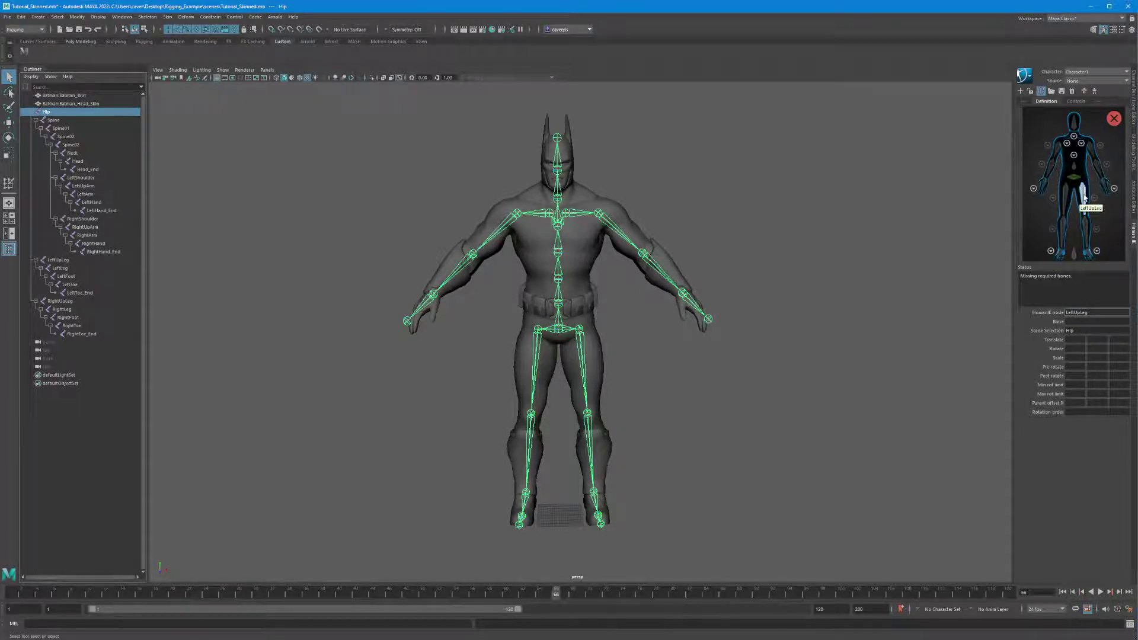
pyautogui.click(581, 351)
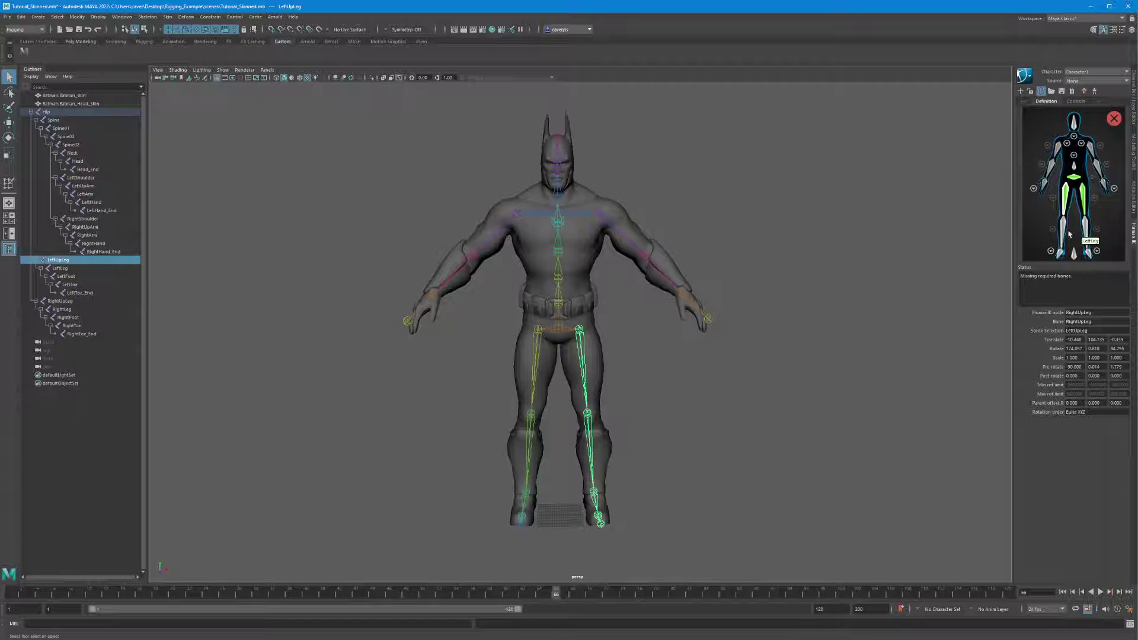
# Assign the LeftLeg and LeftFoot joints from the viewport to the matching LeftLeg and LeftFoot nodes of the character definition.
pyautogui.click(1087, 227)
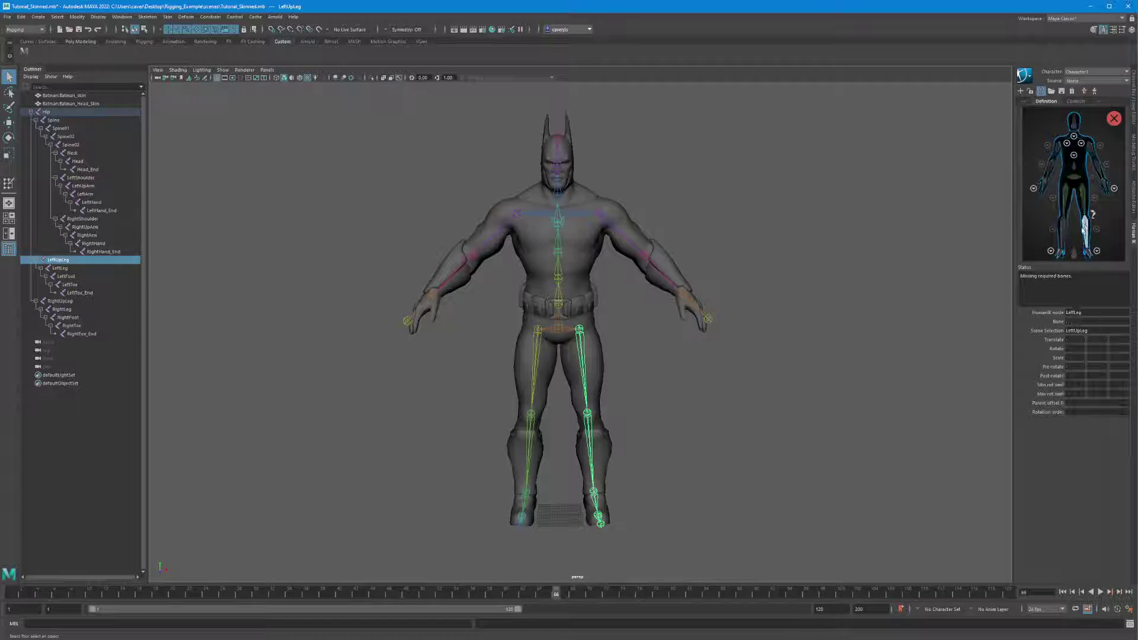
pyautogui.click(589, 427)
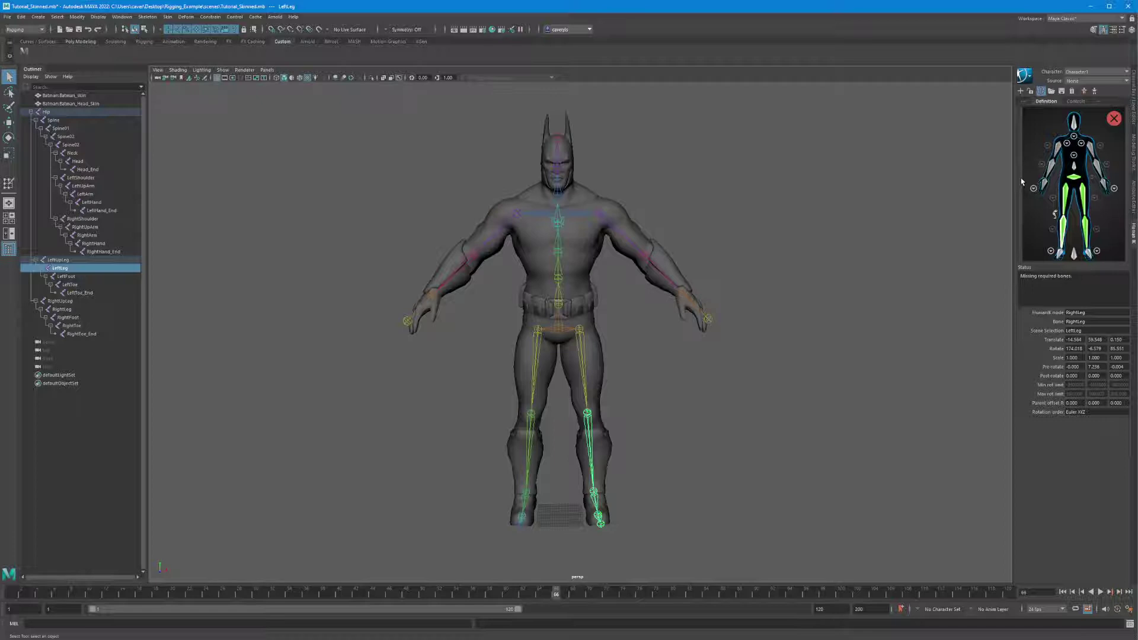
pyautogui.click(1088, 255)
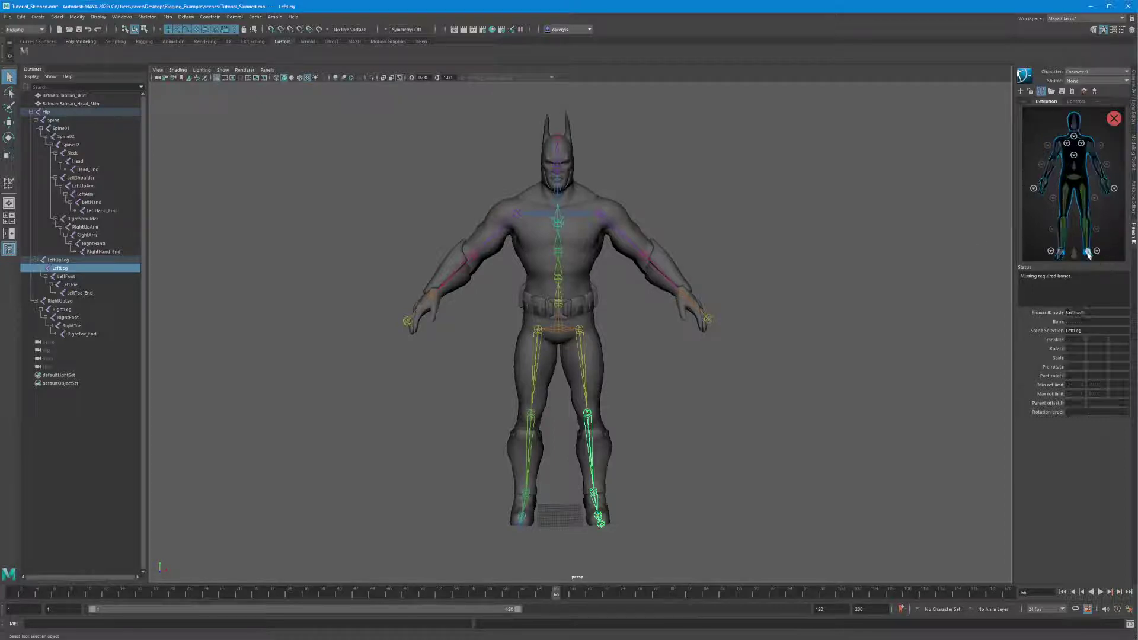
pyautogui.click(595, 500)
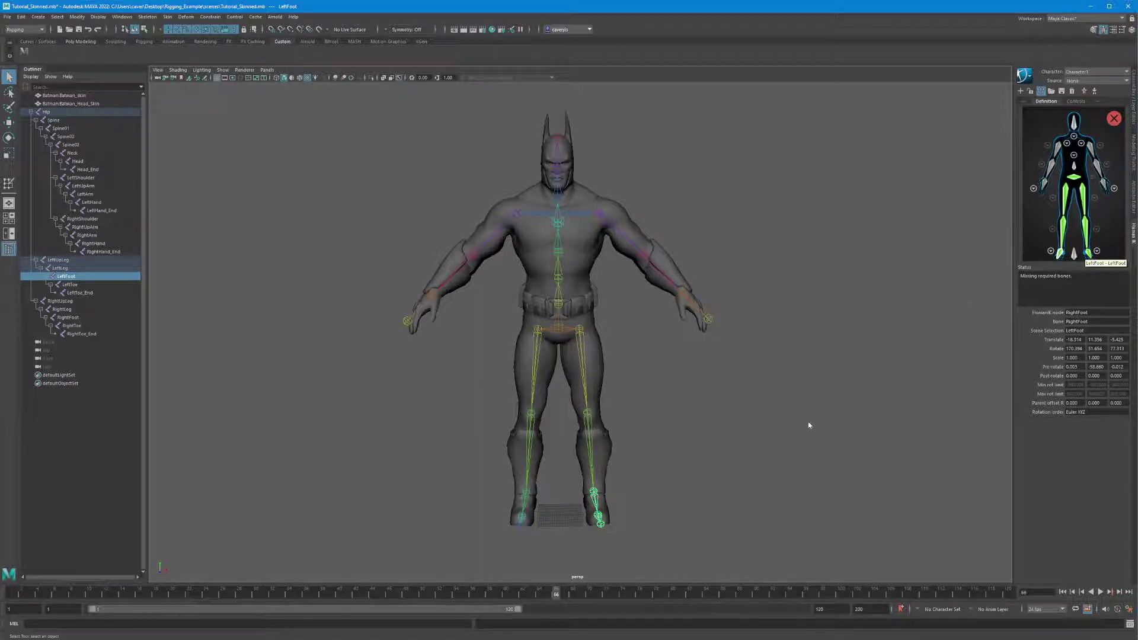
# Assign the LeftToe joint to the LeftToeBase node in the left foot view and return to the full body view.
pyautogui.keyDown('alt'); pyautogui.moveTo(752, 368); pyautogui.dragTo(718, 318); pyautogui.keyUp('alt')
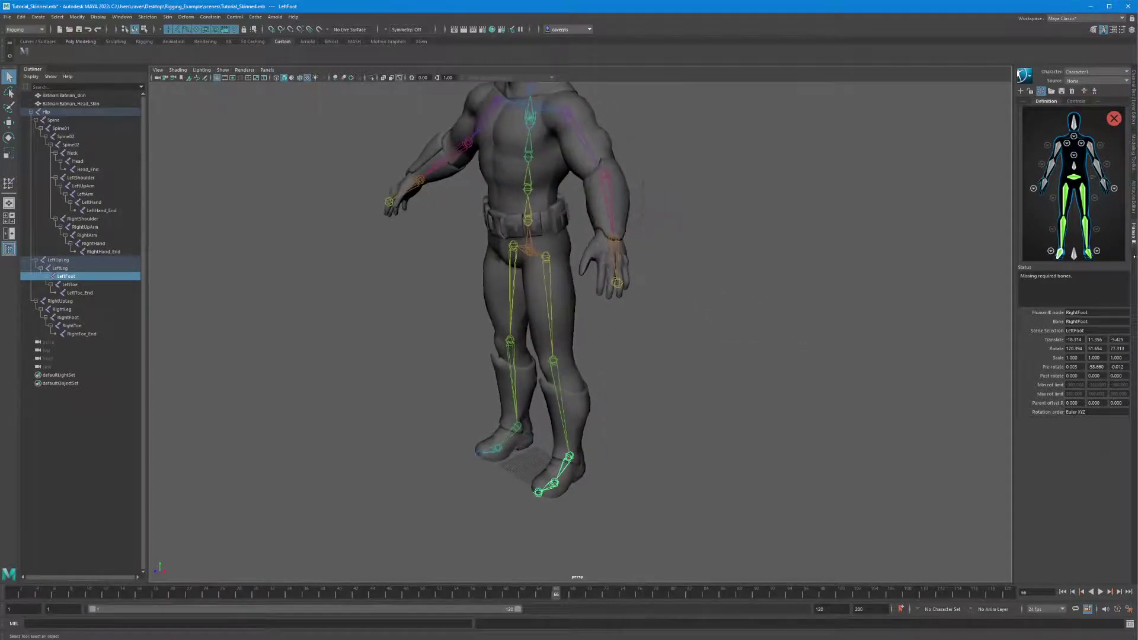
pyautogui.click(1097, 252)
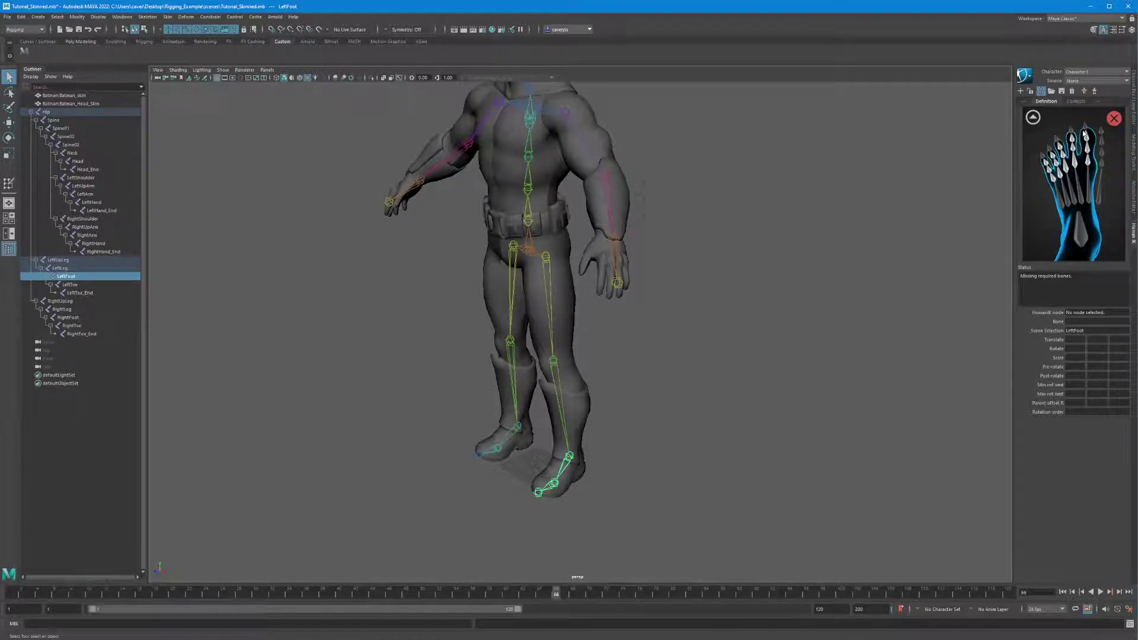
pyautogui.click(1033, 117)
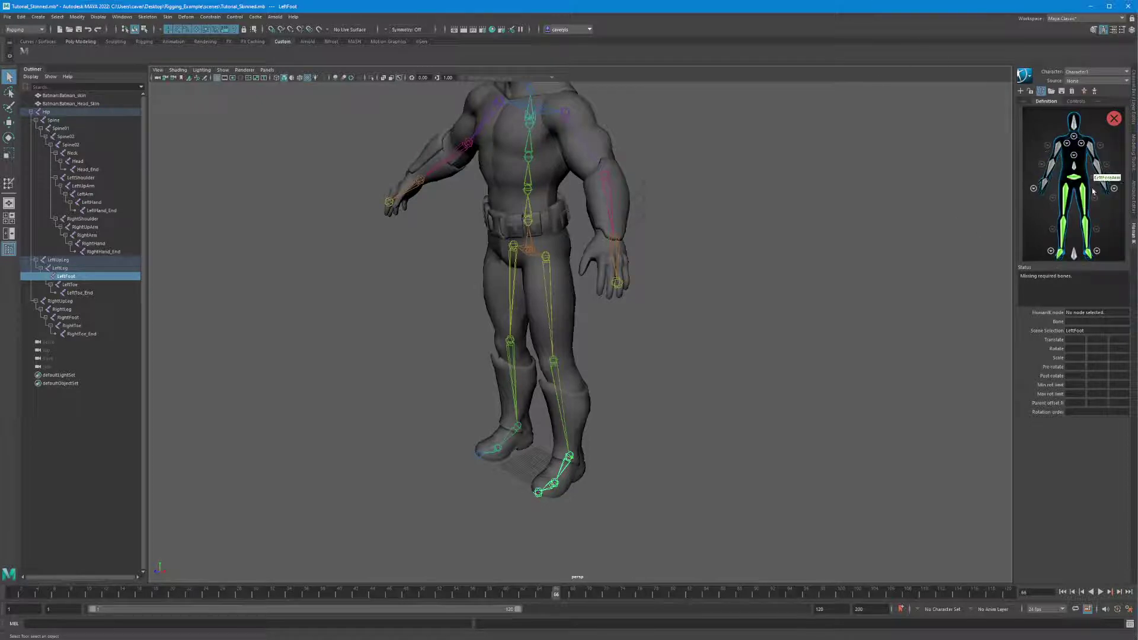
pyautogui.click(1097, 251)
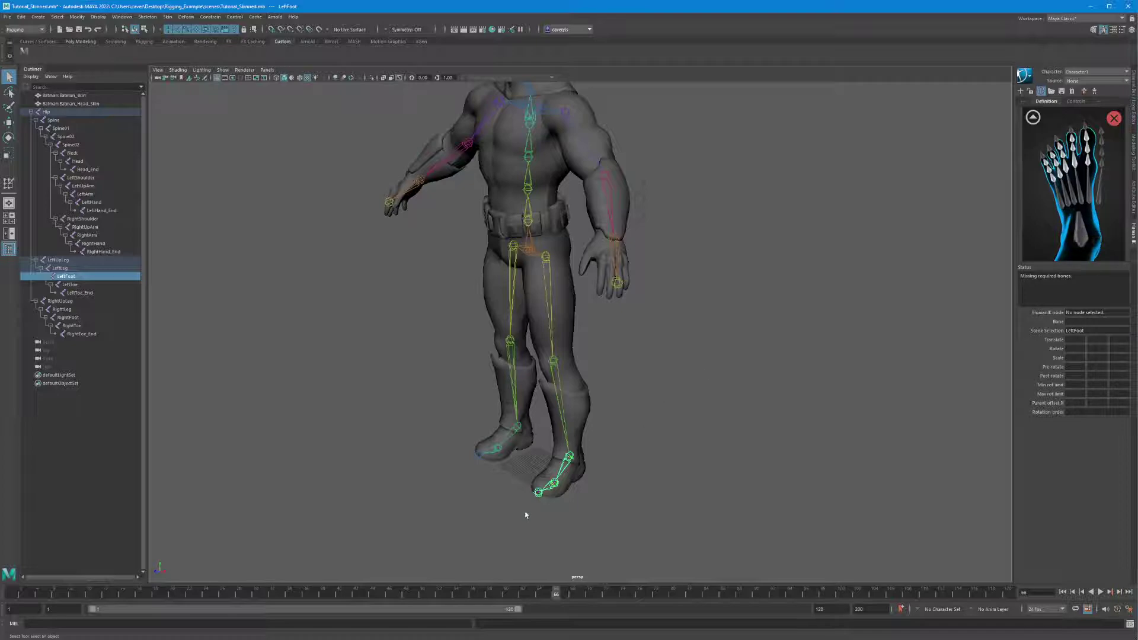
pyautogui.click(558, 485)
pyautogui.click(553, 485)
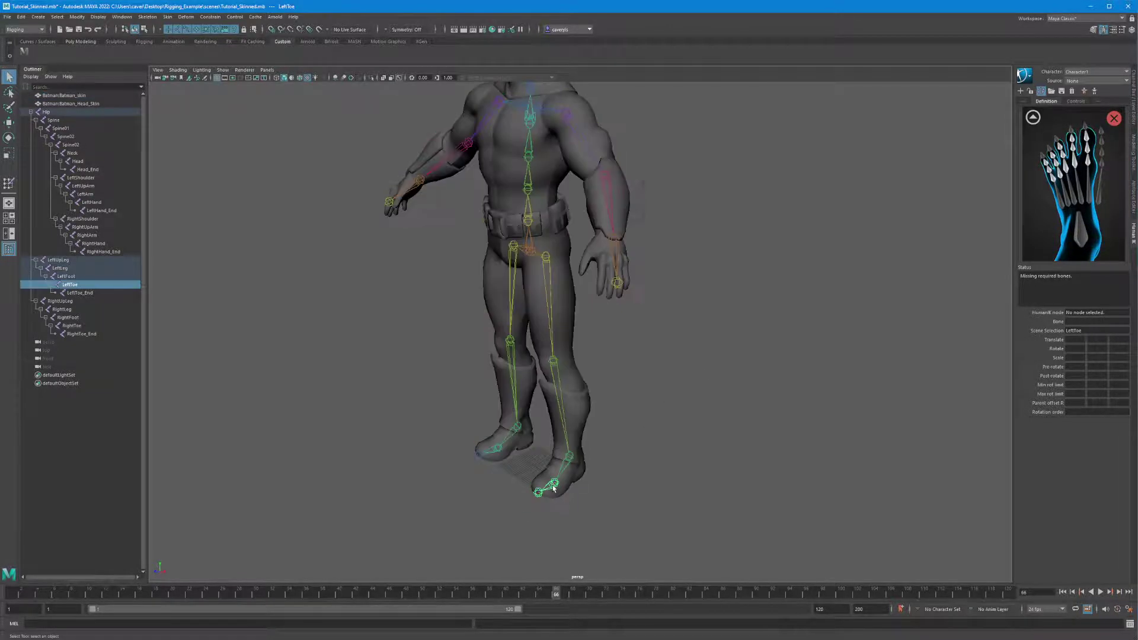
pyautogui.click(1082, 227)
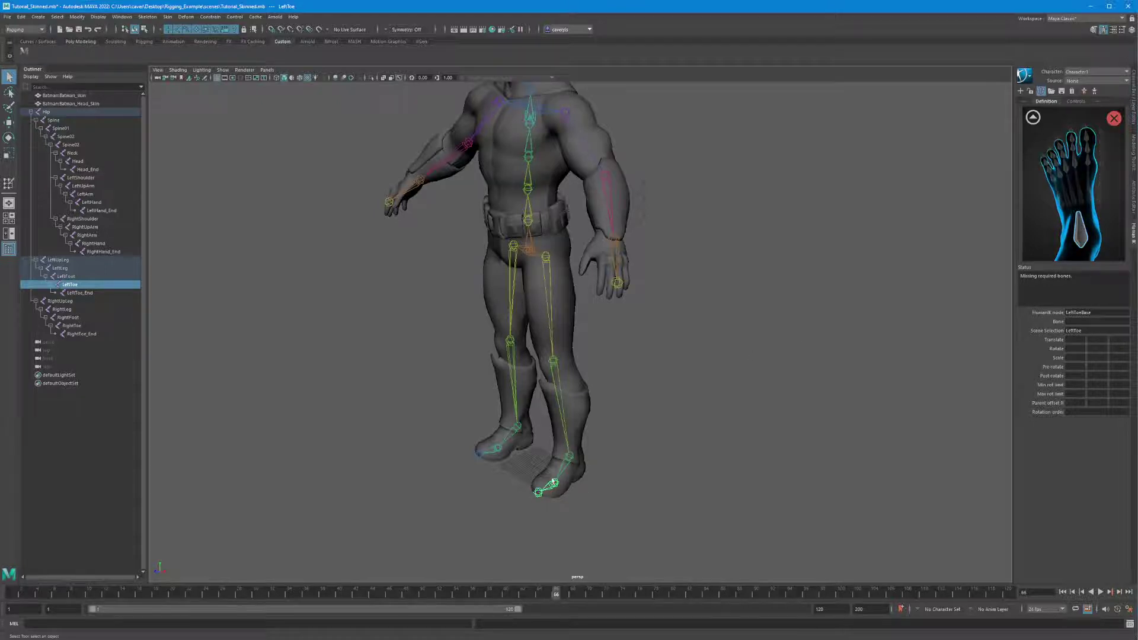
pyautogui.click(553, 490)
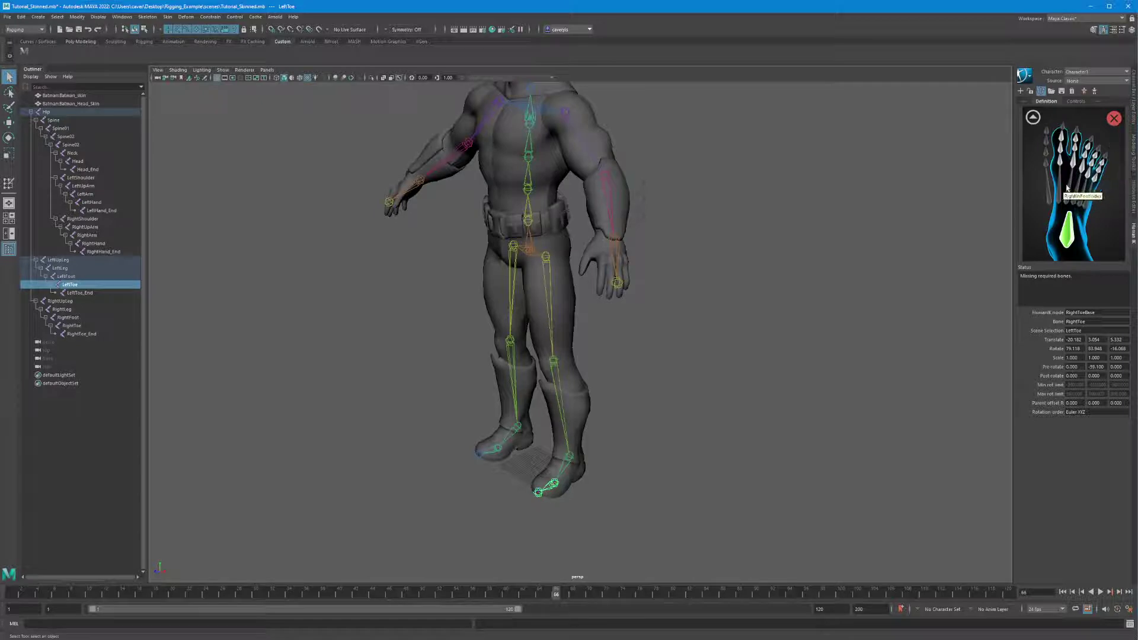
pyautogui.click(1033, 118)
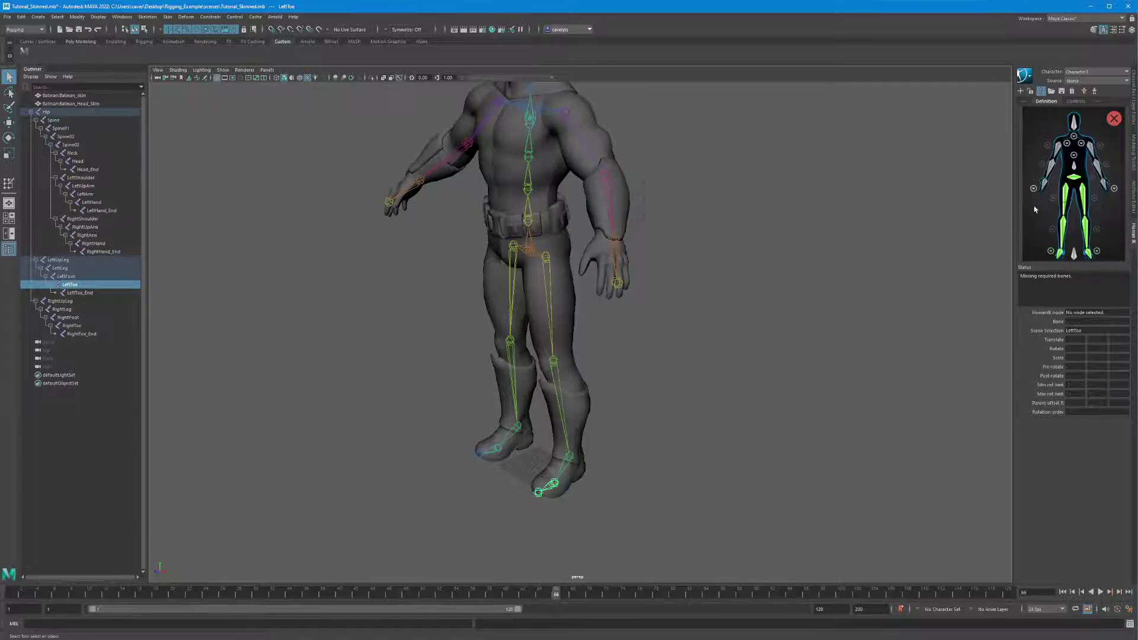
# Assign the lowest spine joint, Spine, to the Spine node of the character definition.
pyautogui.click(1074, 170)
pyautogui.keyDown('alt'); pyautogui.moveTo(711, 415); pyautogui.dragTo(635, 318); pyautogui.keyUp('alt')
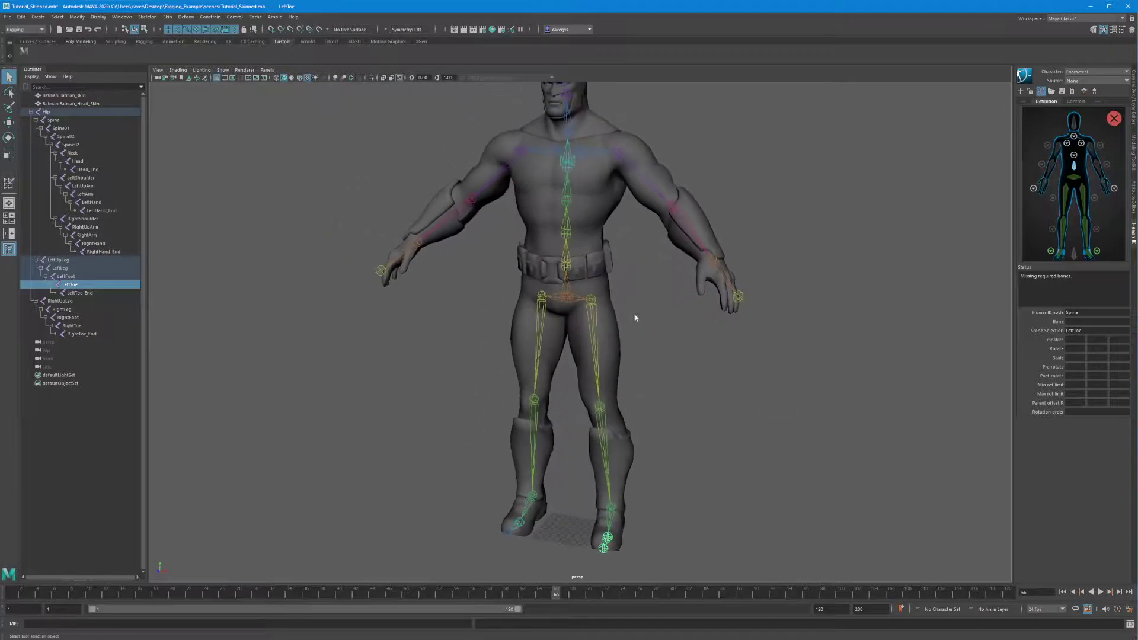
pyautogui.click(566, 262)
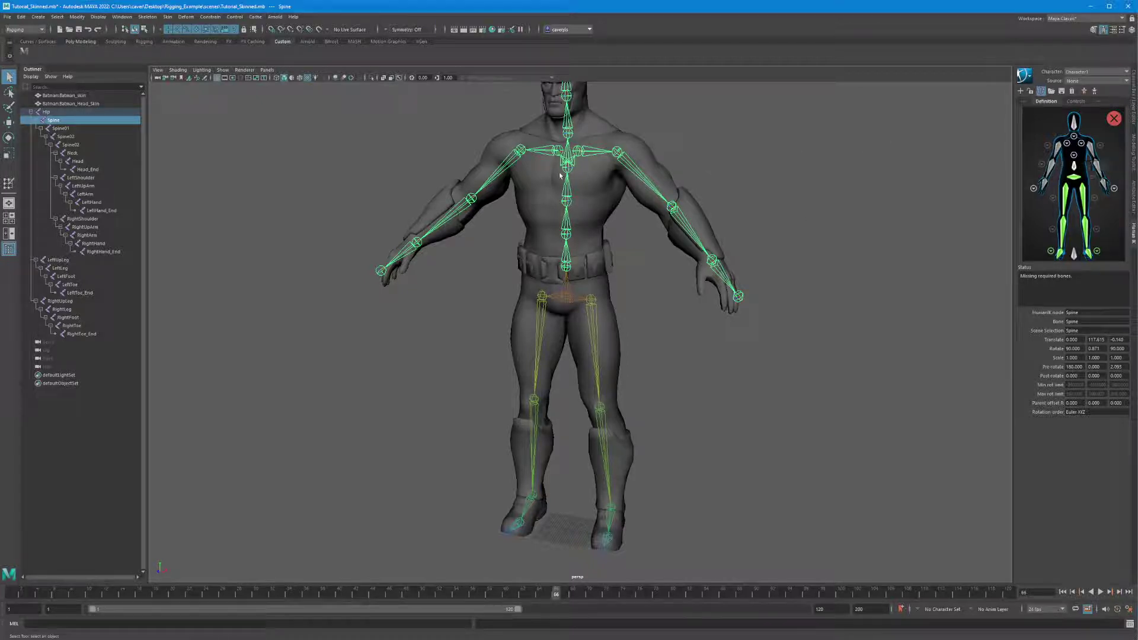
# In the spine detail view, map Spine01 to Spine1, Spine02 to Spine2 and its child Spine02 joint to Spine3, and return to the full body.
pyautogui.click(1074, 156)
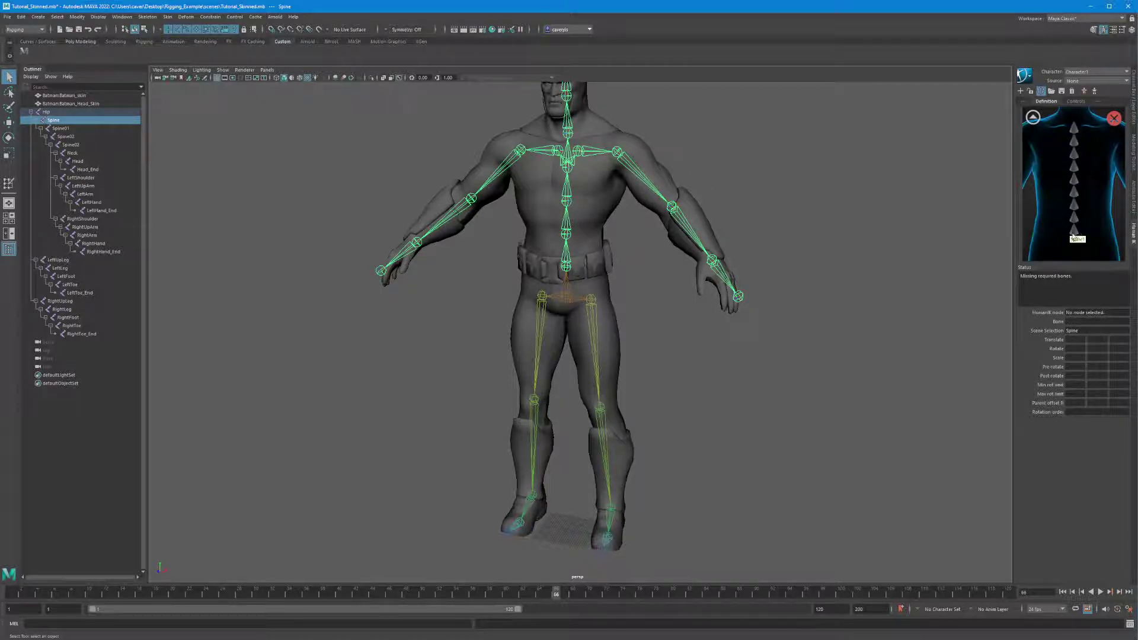
pyautogui.click(1075, 231)
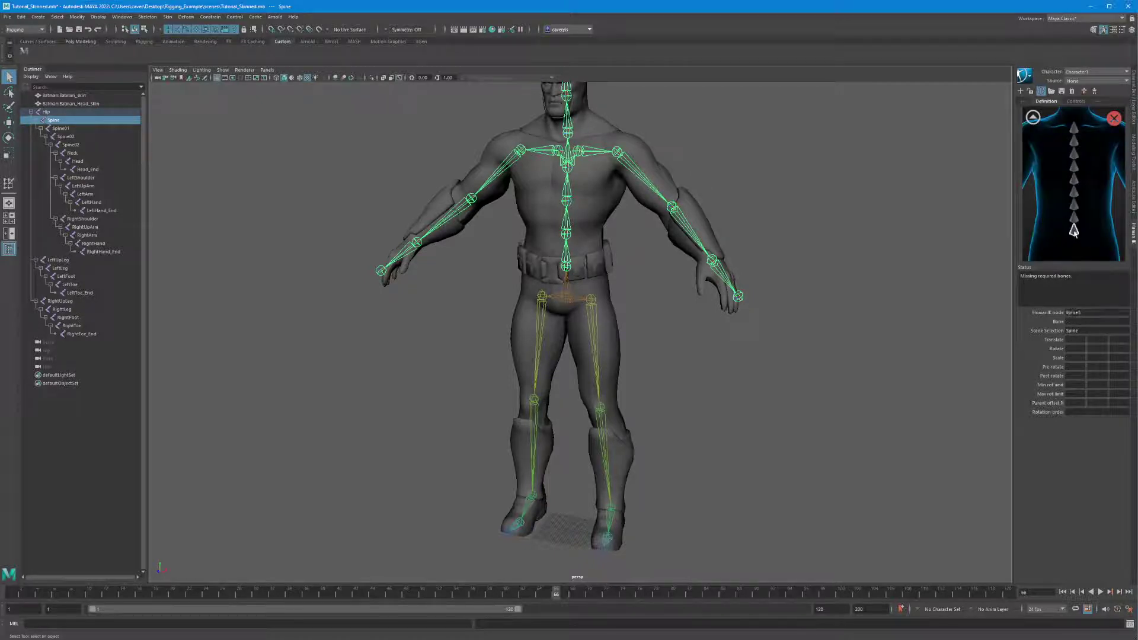
pyautogui.click(567, 233)
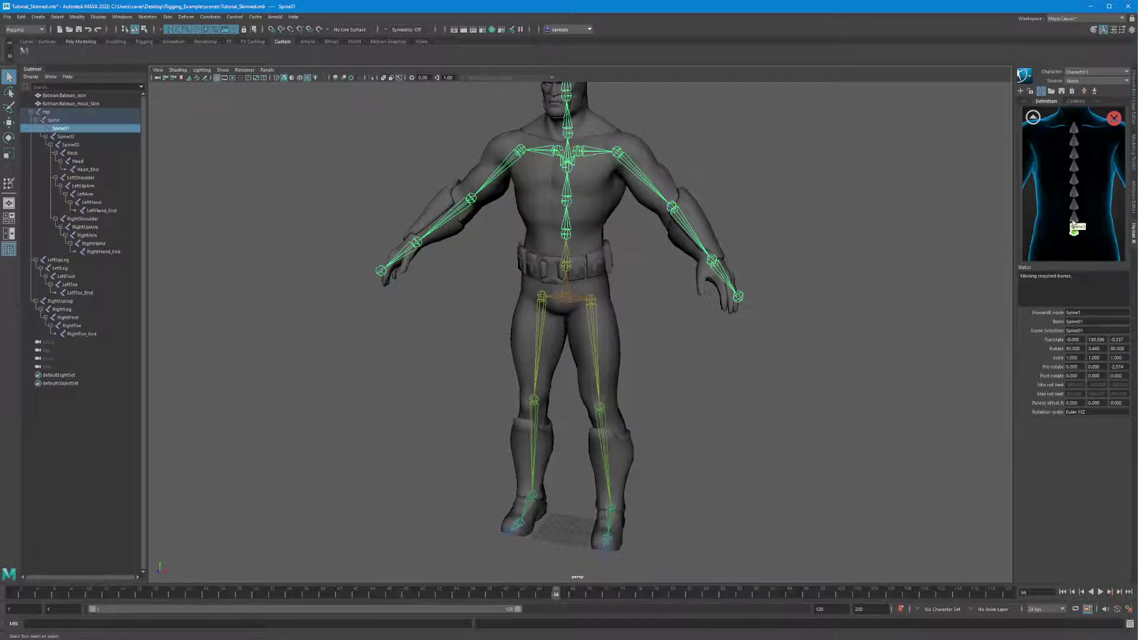
pyautogui.click(1074, 217)
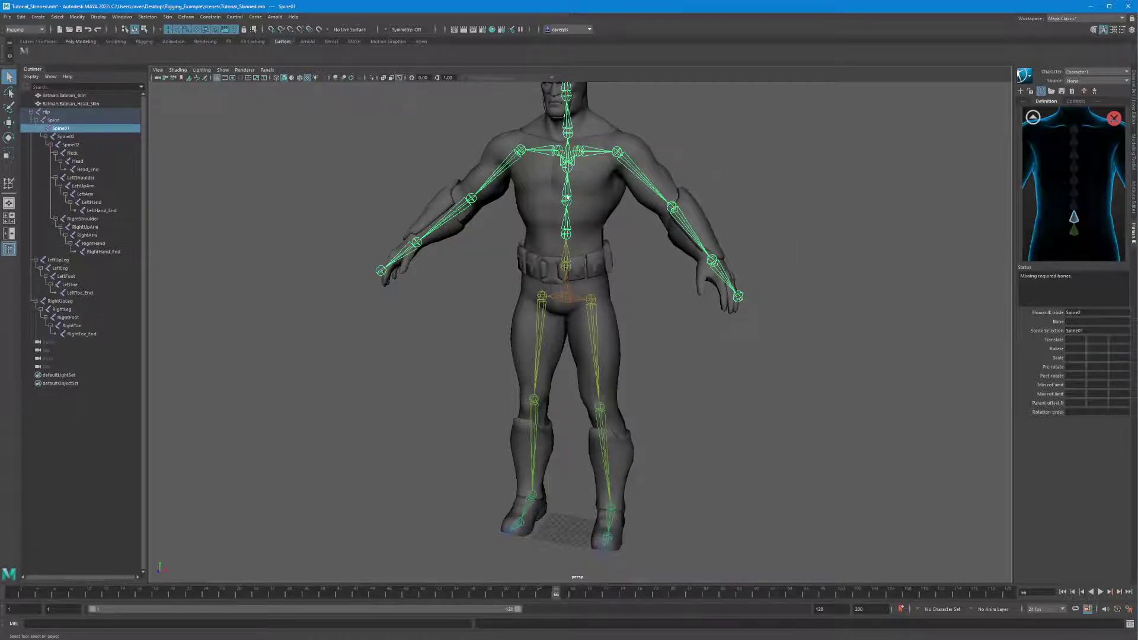
pyautogui.click(567, 198)
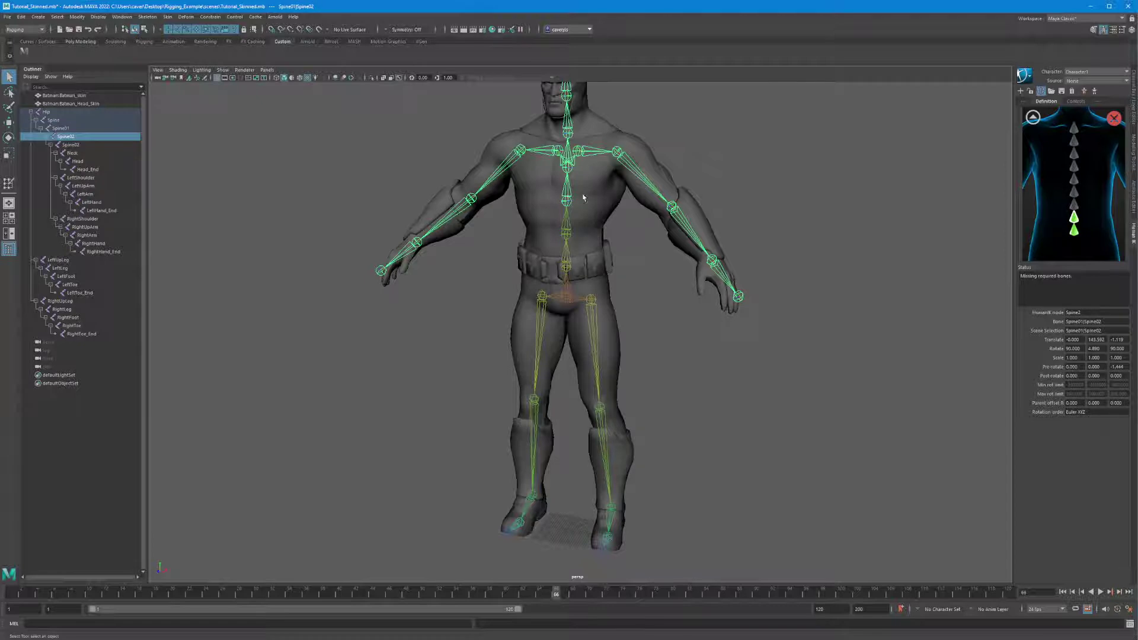
pyautogui.click(1075, 205)
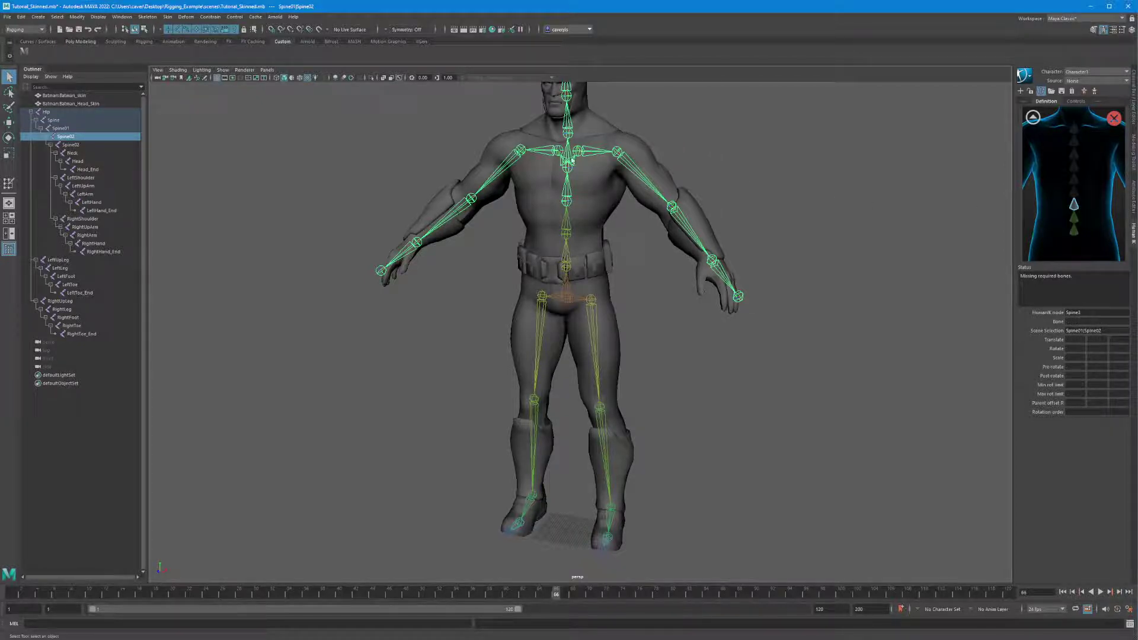
pyautogui.click(567, 131)
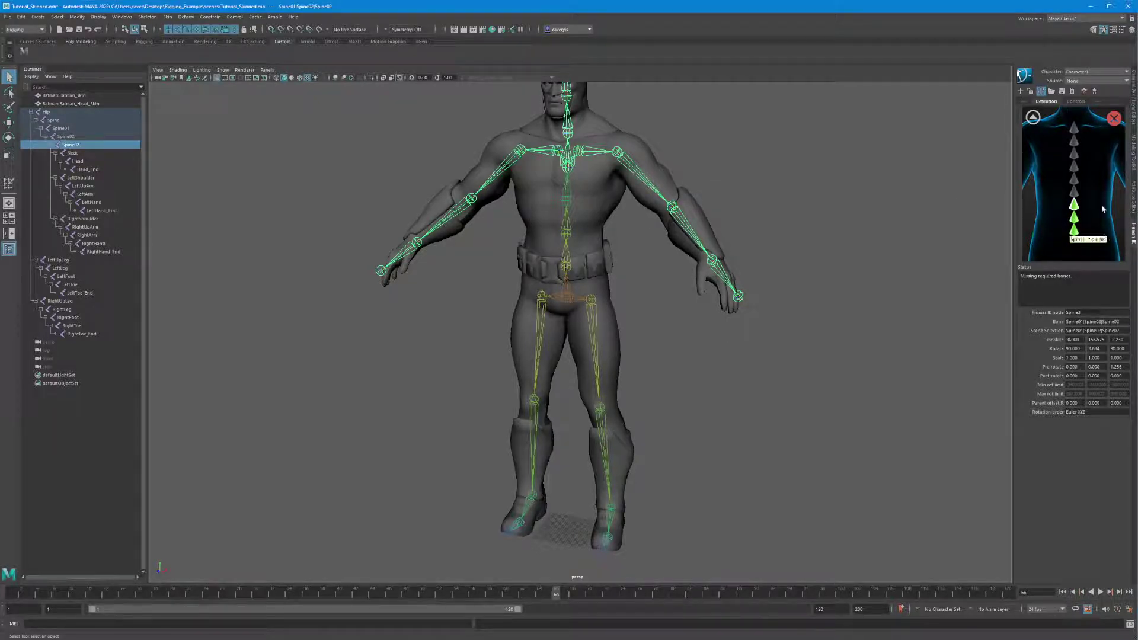
pyautogui.click(1034, 117)
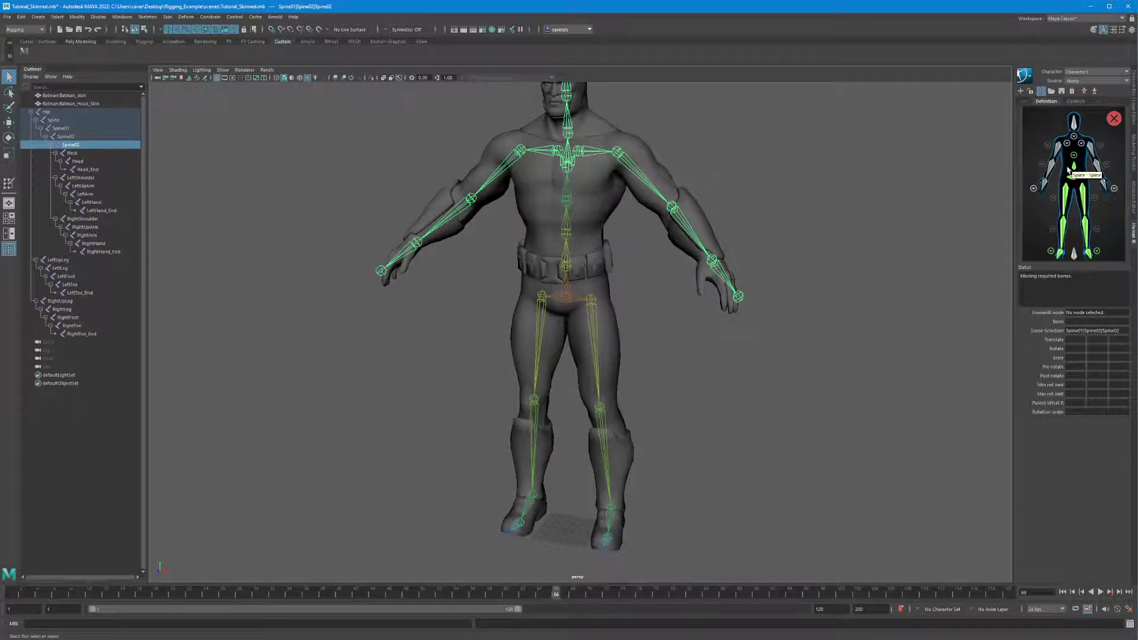
# Assign the LeftUpArm joint to the LeftArm node, LeftArm to LeftForeArm, and LeftHand to LeftHand.
pyautogui.keyDown('alt'); pyautogui.moveTo(780, 211); pyautogui.dragTo(825, 213); pyautogui.keyUp('alt')
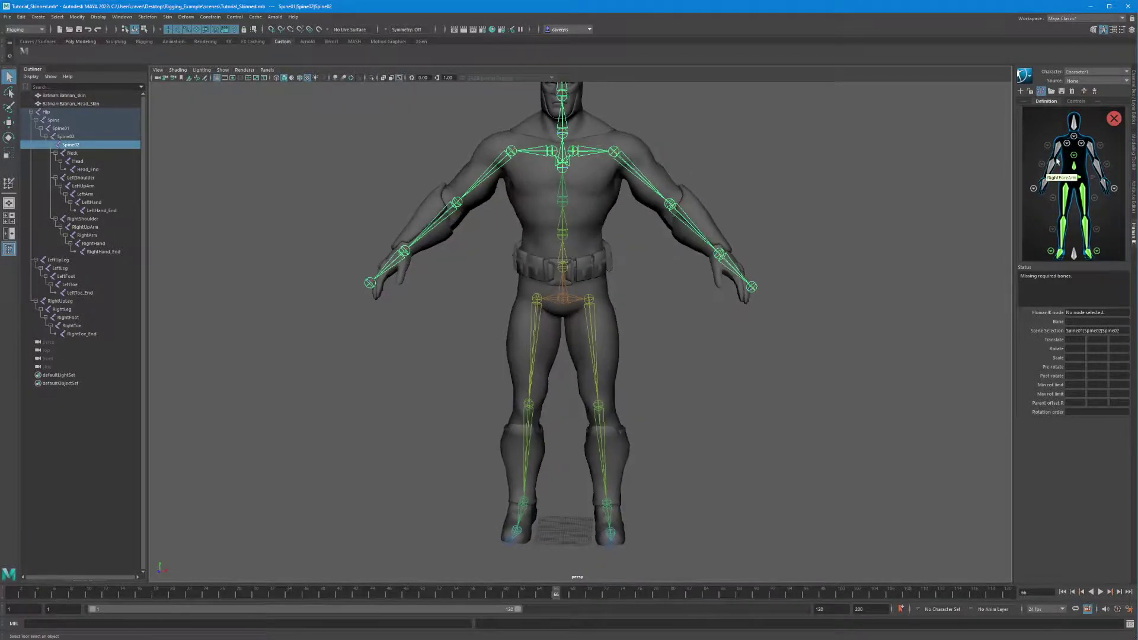
pyautogui.click(1091, 149)
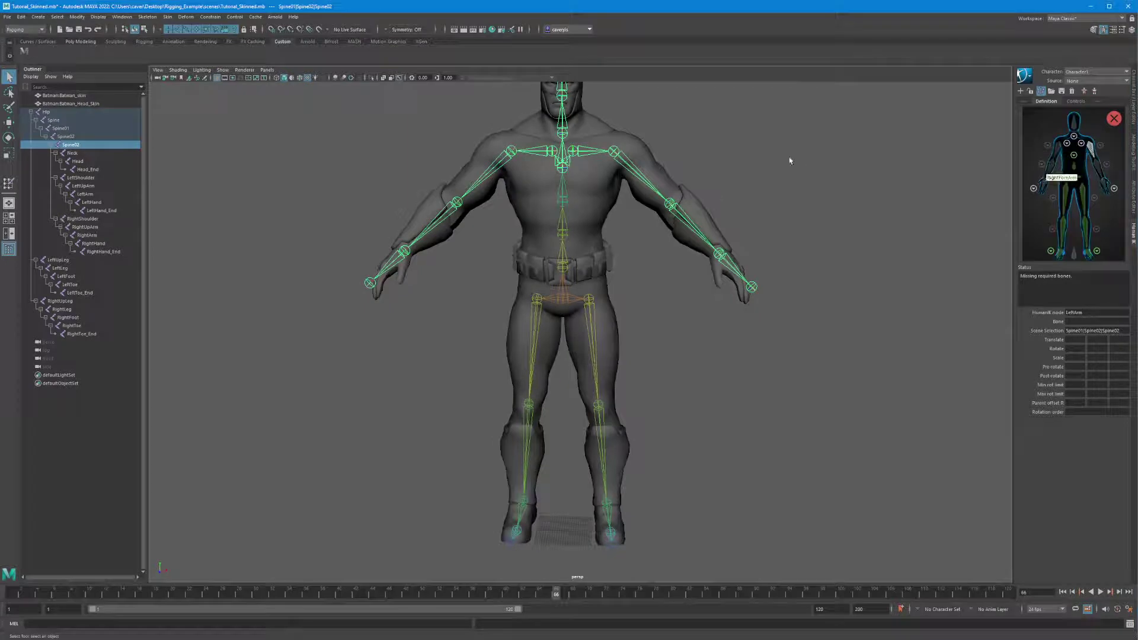
pyautogui.click(631, 170)
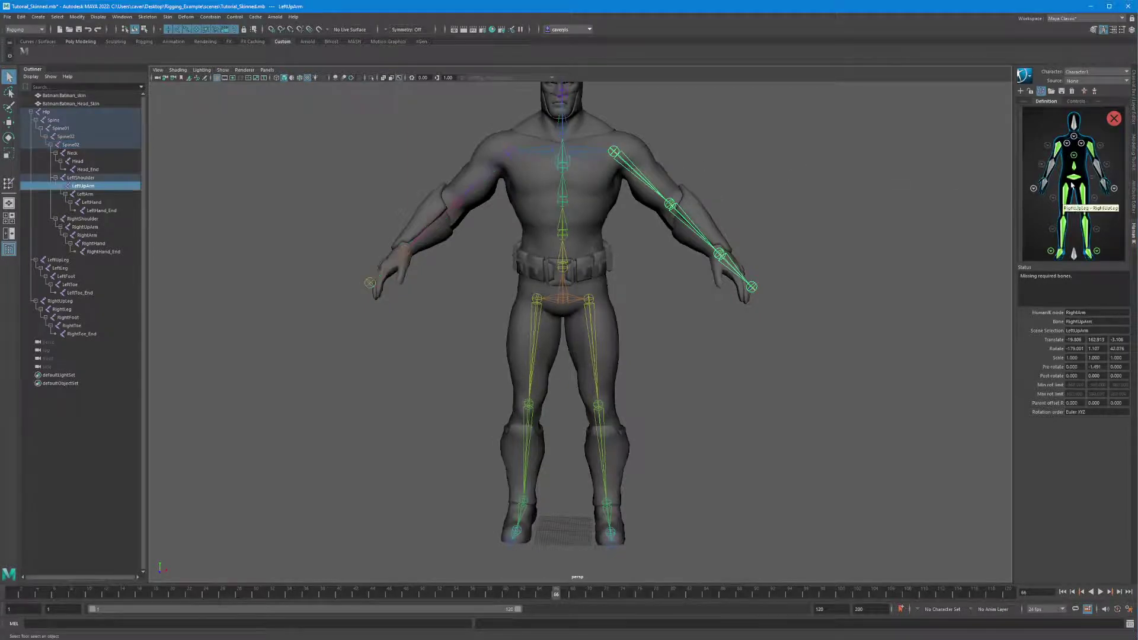
pyautogui.click(1099, 166)
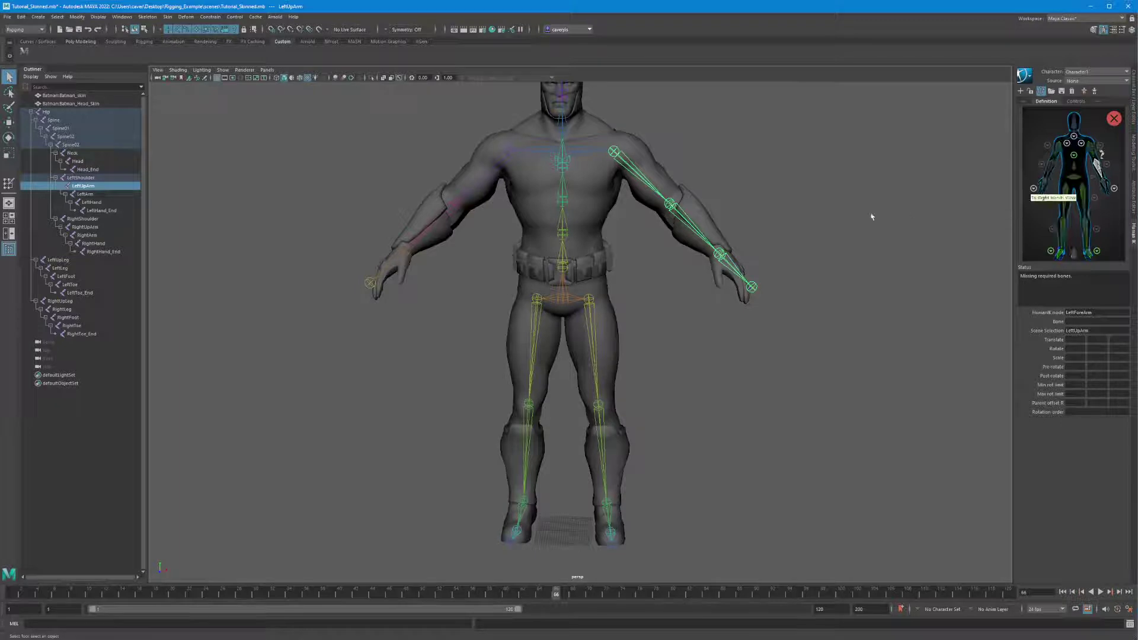
pyautogui.click(680, 215)
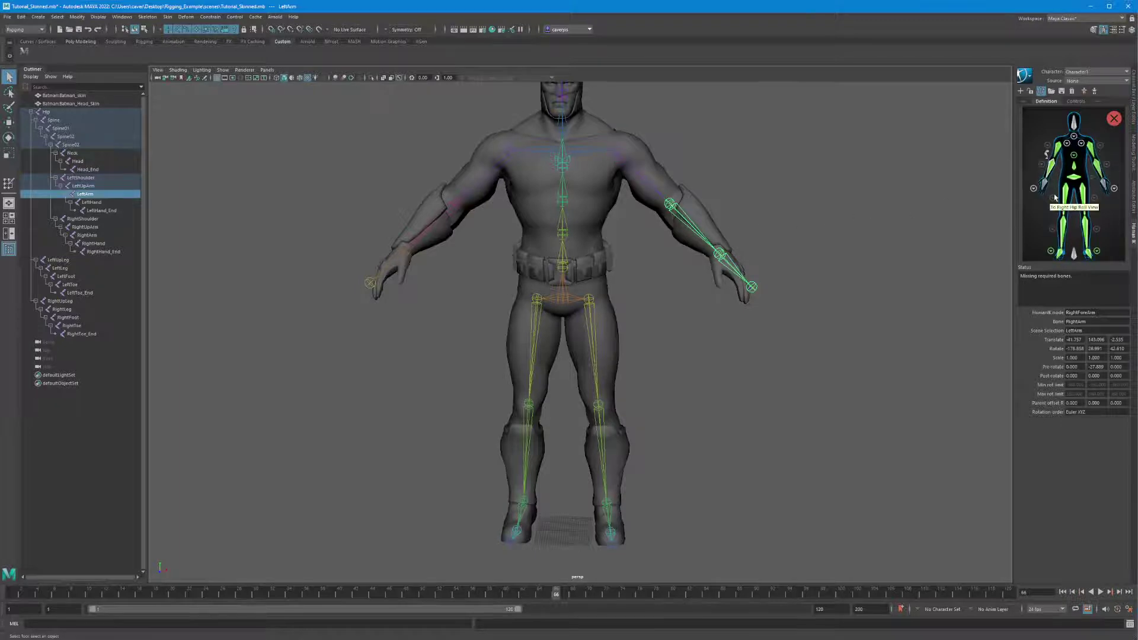
pyautogui.click(1103, 183)
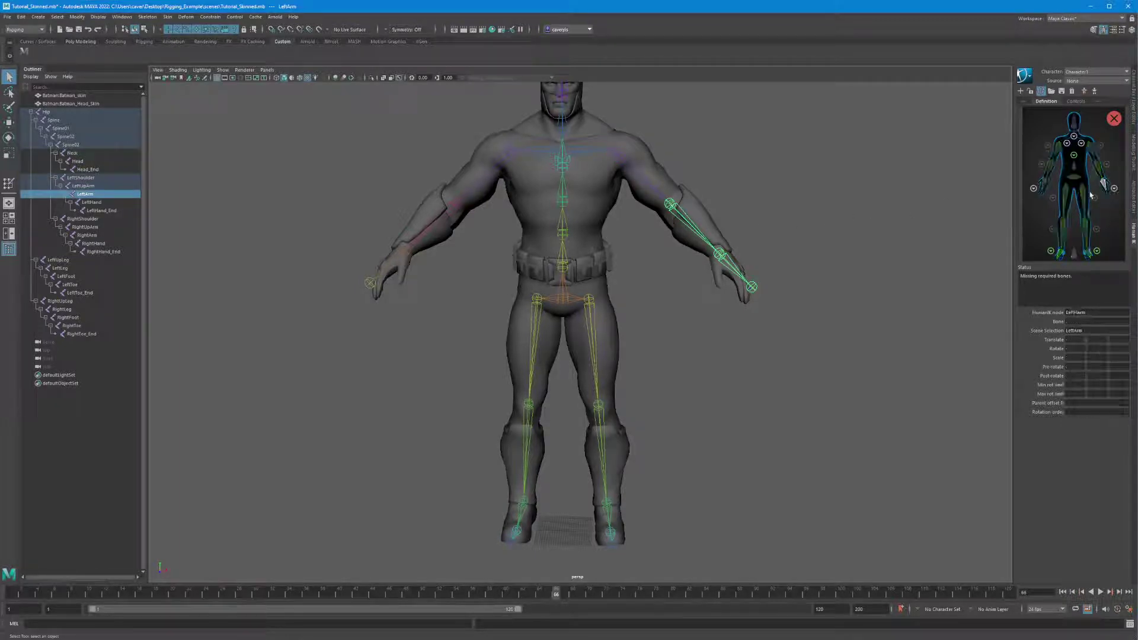
pyautogui.click(730, 266)
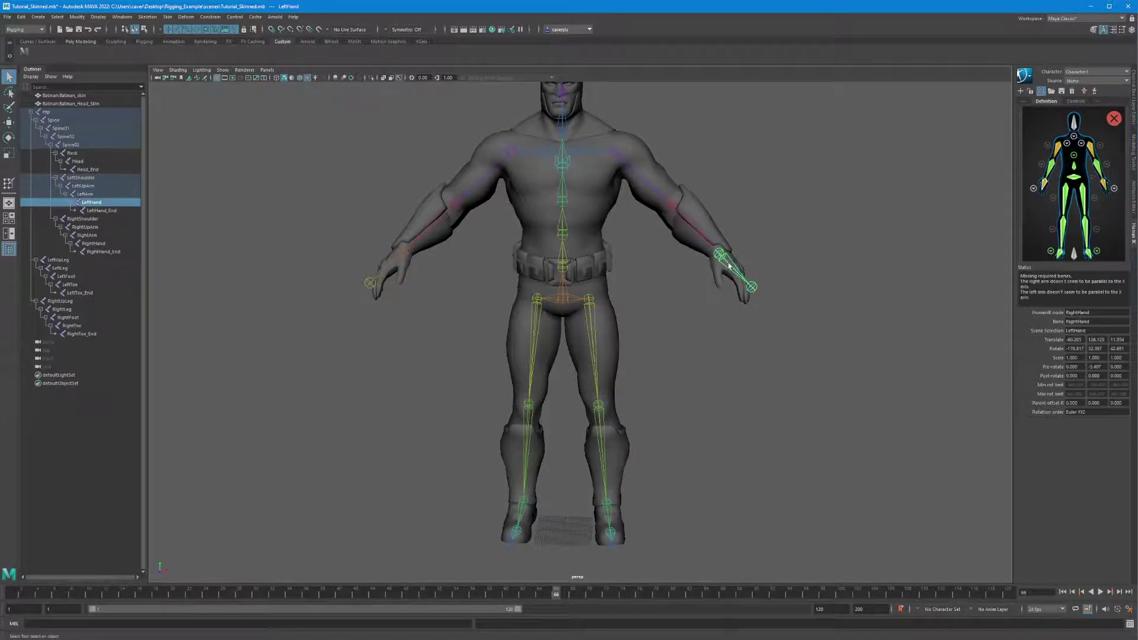
# Look over the finger nodes in the left hand view, and assign the LeftShoulder joint to the LeftShoulder node in the left shoulder view.
pyautogui.keyDown('alt'); pyautogui.moveTo(730, 266); pyautogui.dragTo(664, 259); pyautogui.keyUp('alt')
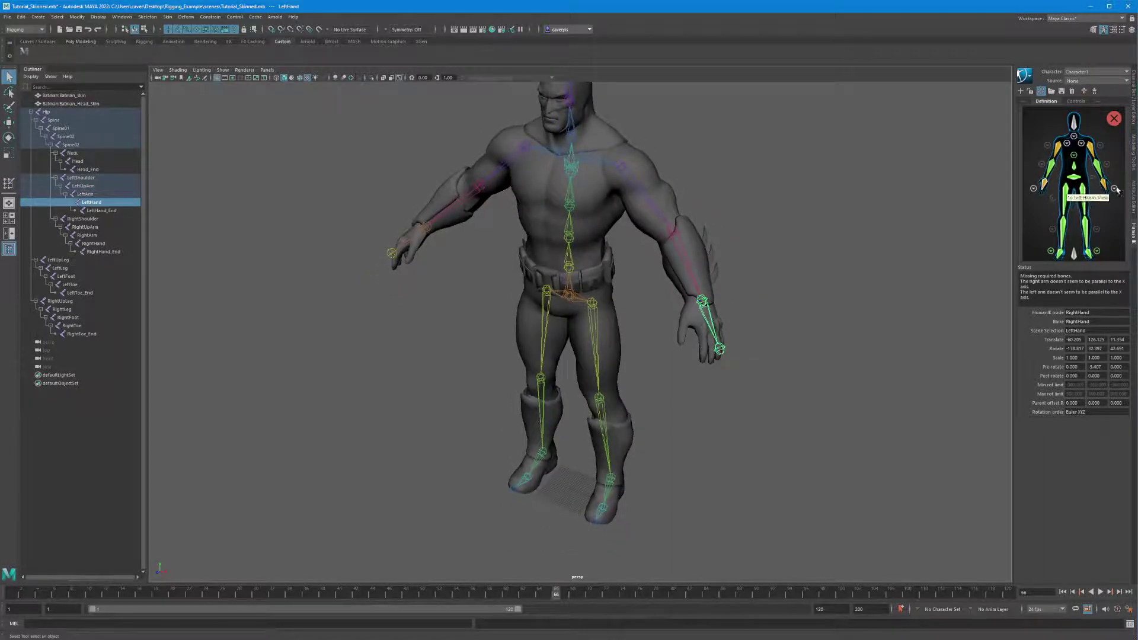
pyautogui.click(1115, 189)
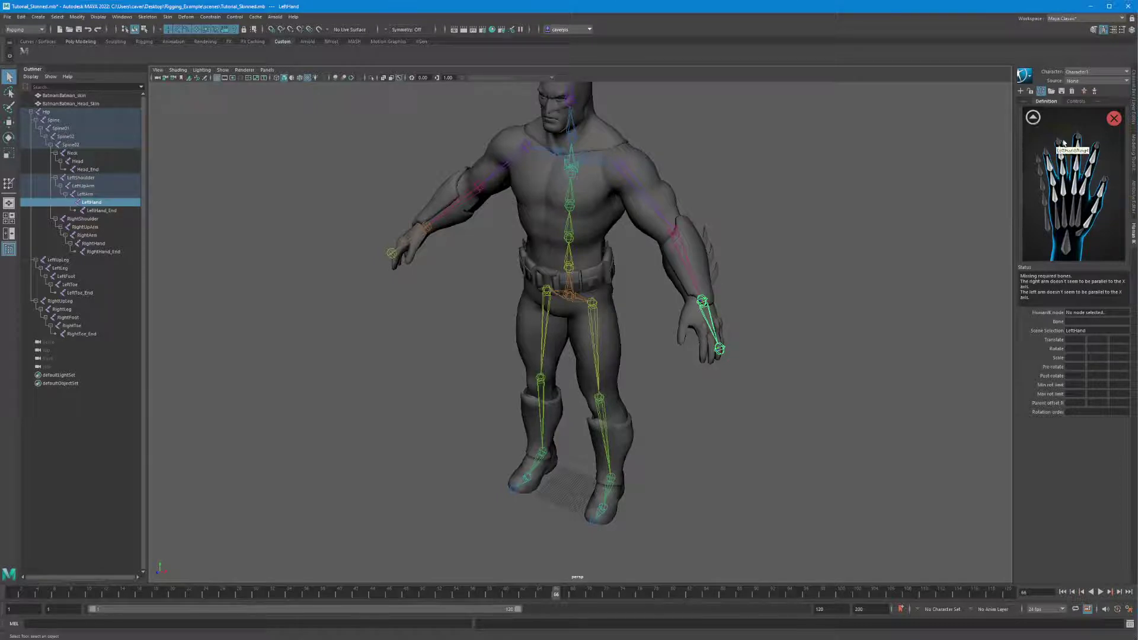
pyautogui.click(1033, 118)
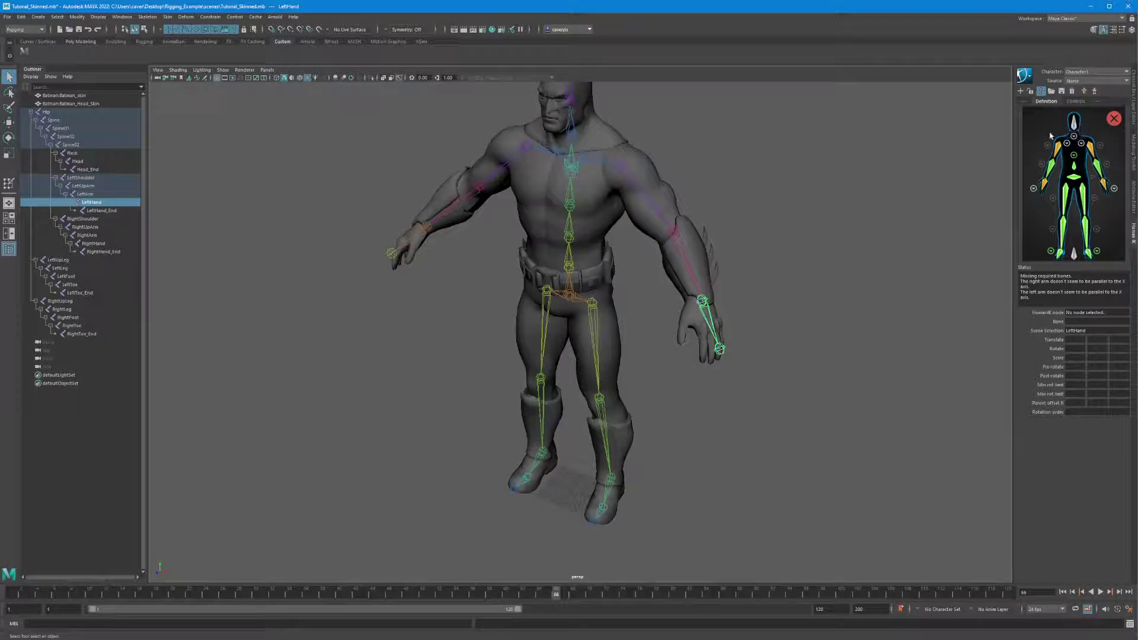
pyautogui.click(1081, 148)
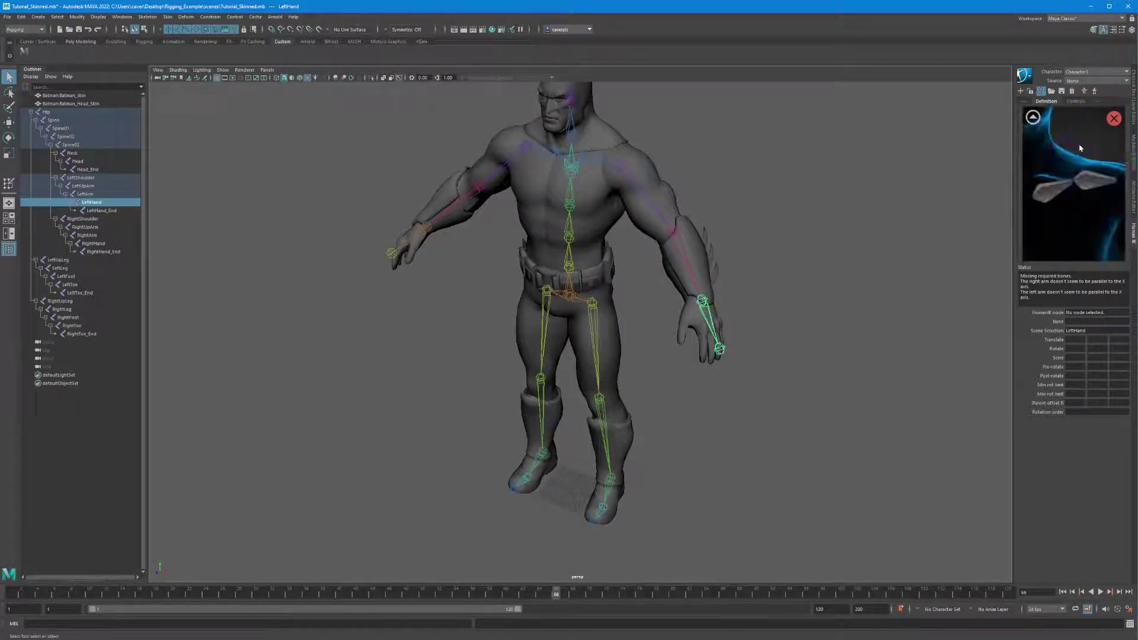
pyautogui.click(1047, 196)
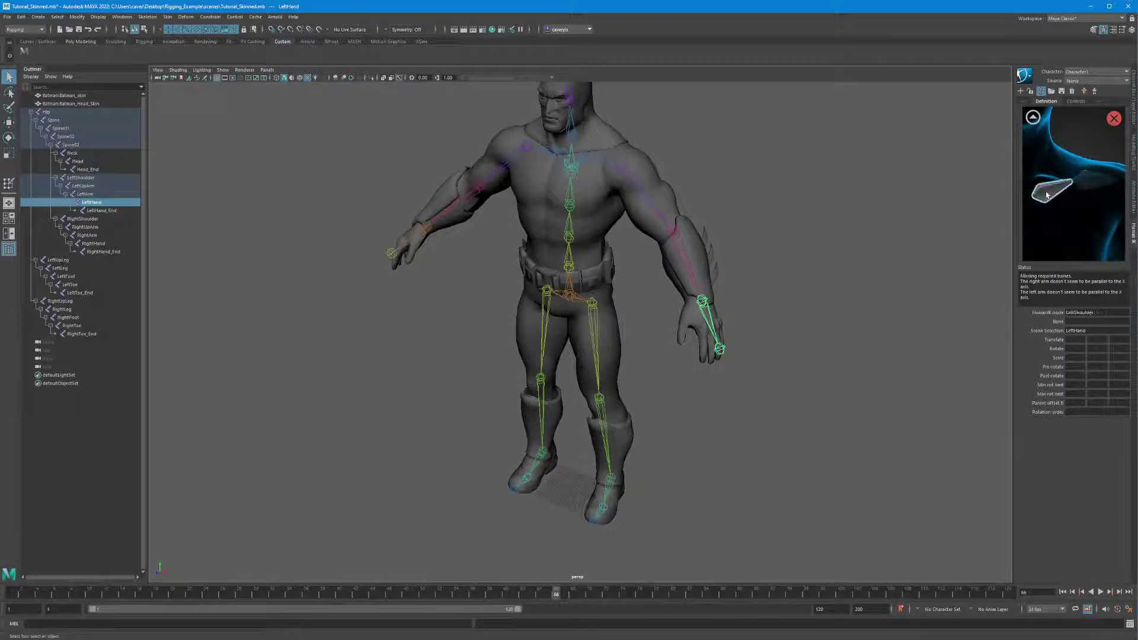
pyautogui.click(585, 159)
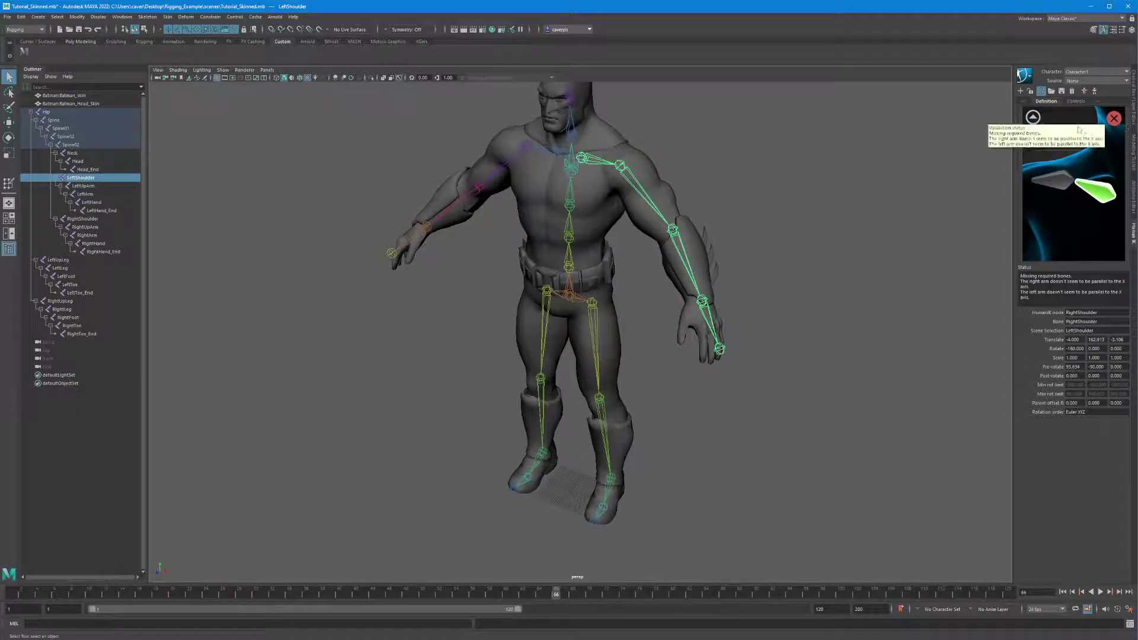
# In the neck detail view of the character definition, assign the Neck joint to the lowest neck node.
pyautogui.click(1034, 117)
pyautogui.keyDown('alt'); pyautogui.moveTo(930, 206); pyautogui.dragTo(771, 209); pyautogui.keyUp('alt')
pyautogui.click(1074, 140)
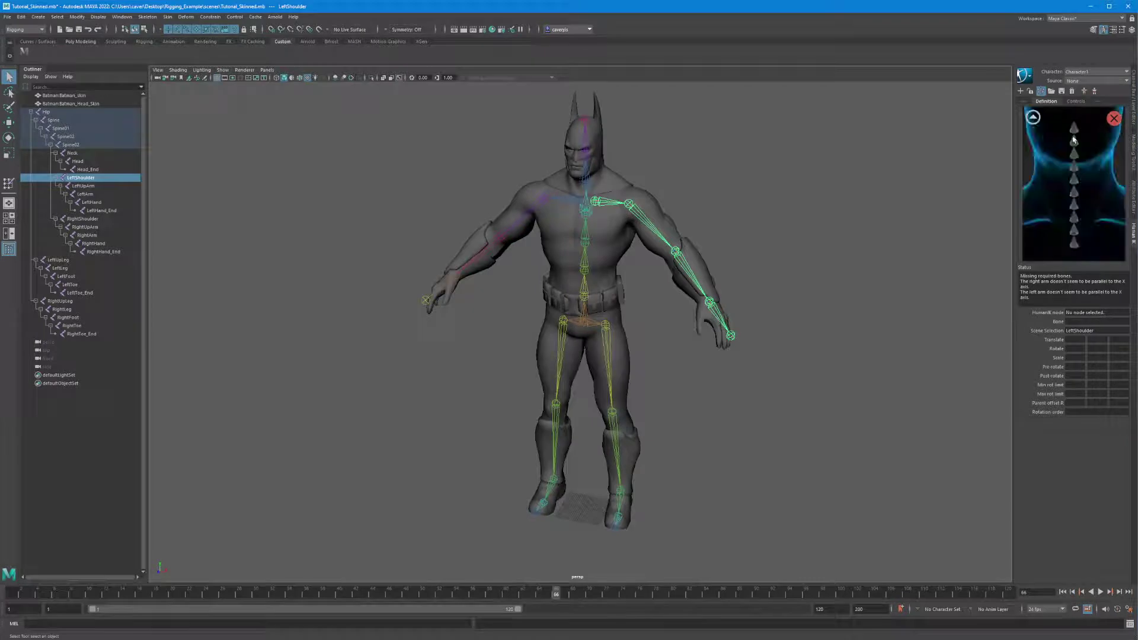
pyautogui.click(1037, 119)
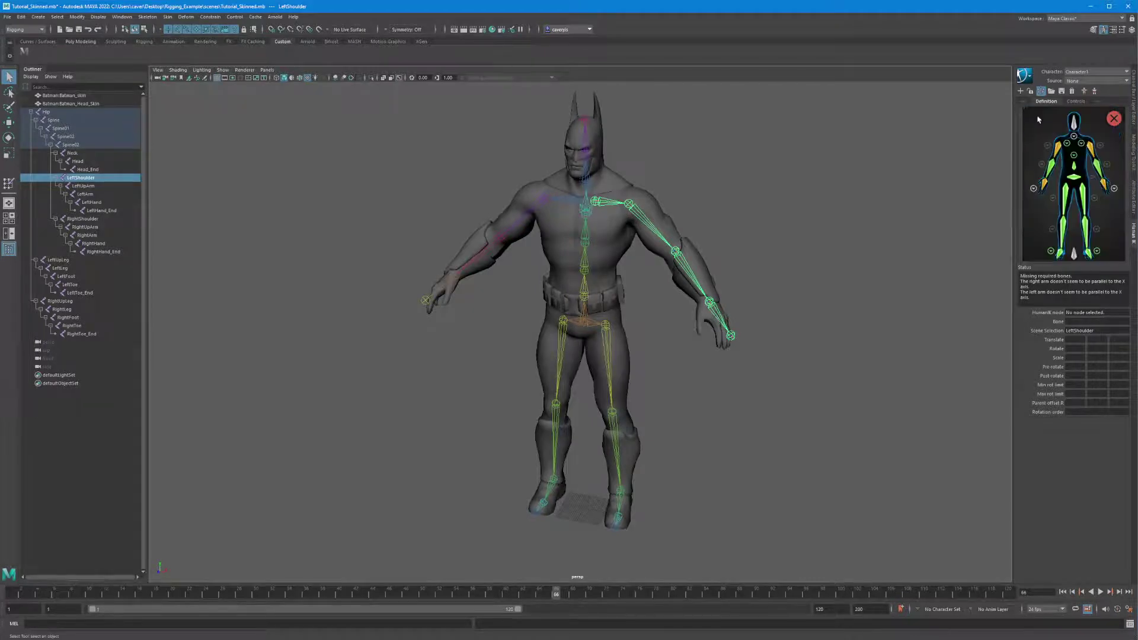
pyautogui.click(1073, 138)
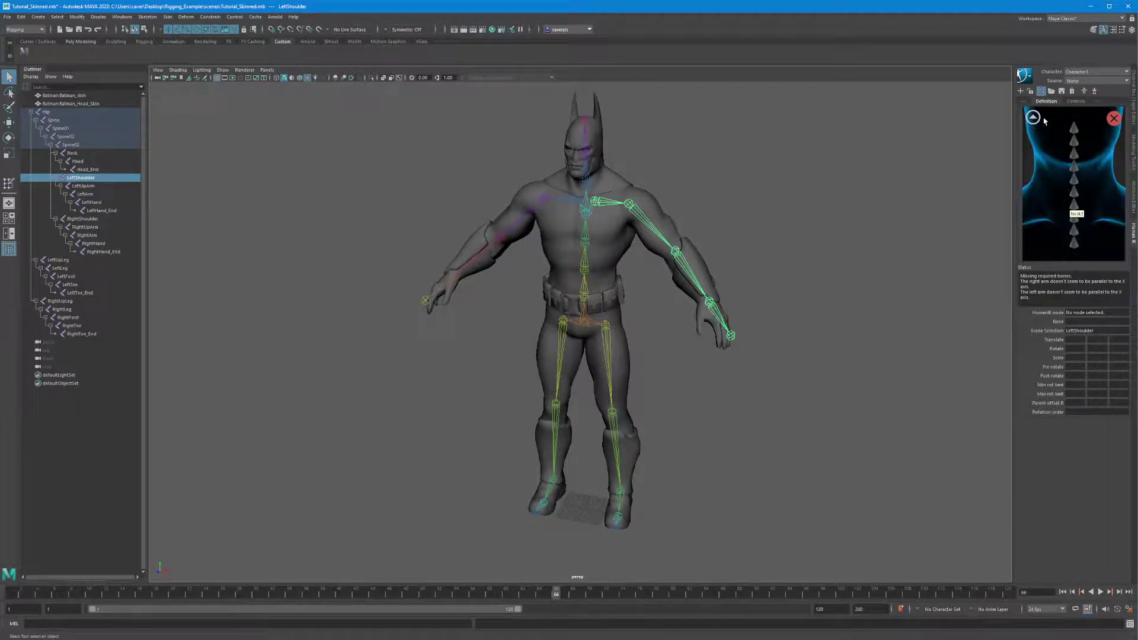
pyautogui.click(1038, 119)
pyautogui.click(1074, 138)
pyautogui.click(1075, 245)
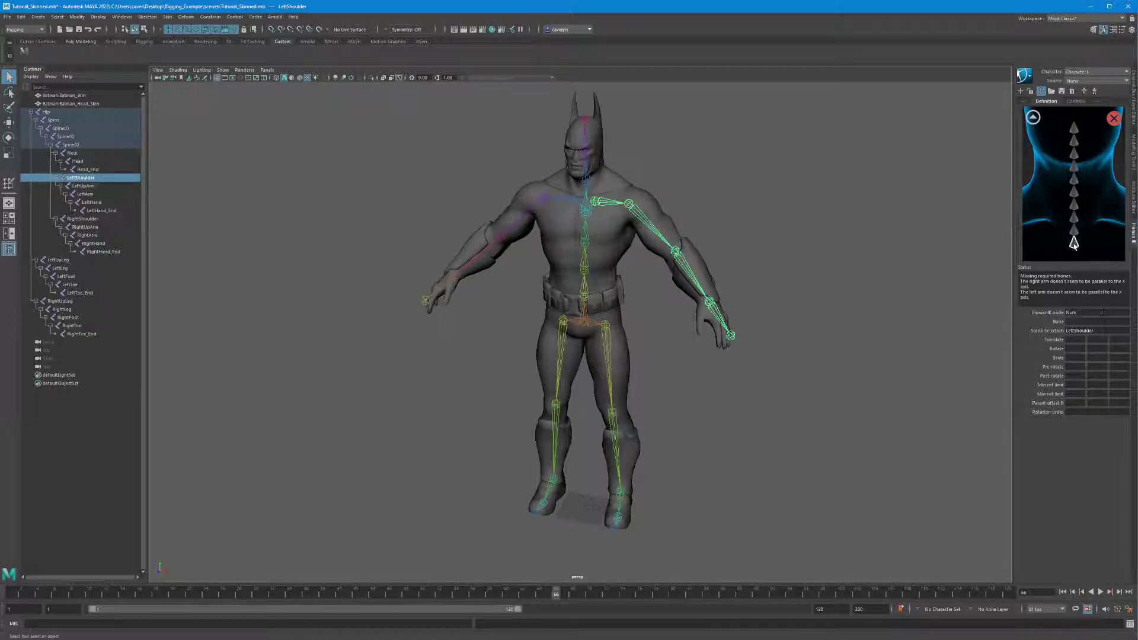
pyautogui.click(586, 179)
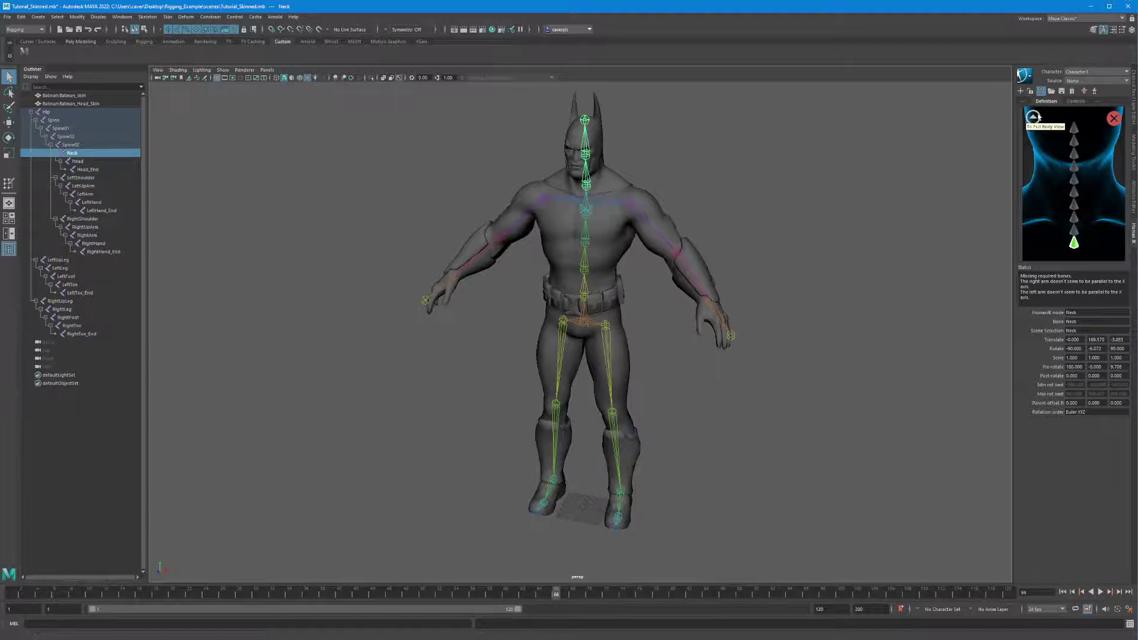
# Return to the full body view, assign the Head joint to the Head node, and check the validation status.
pyautogui.click(1033, 117)
pyautogui.click(1074, 124)
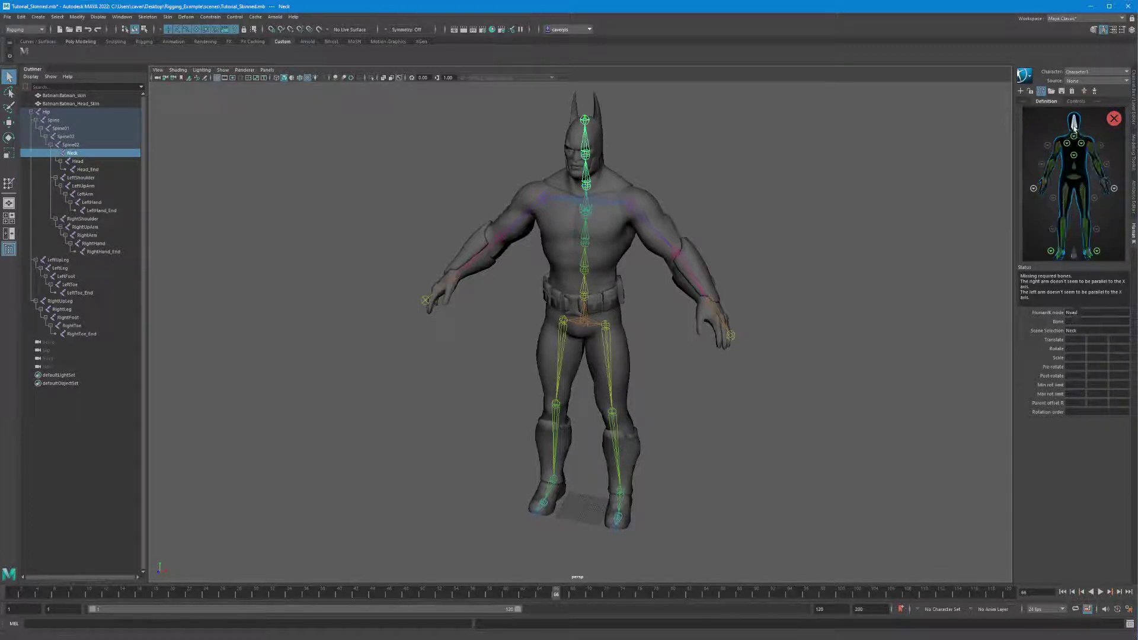
pyautogui.click(588, 147)
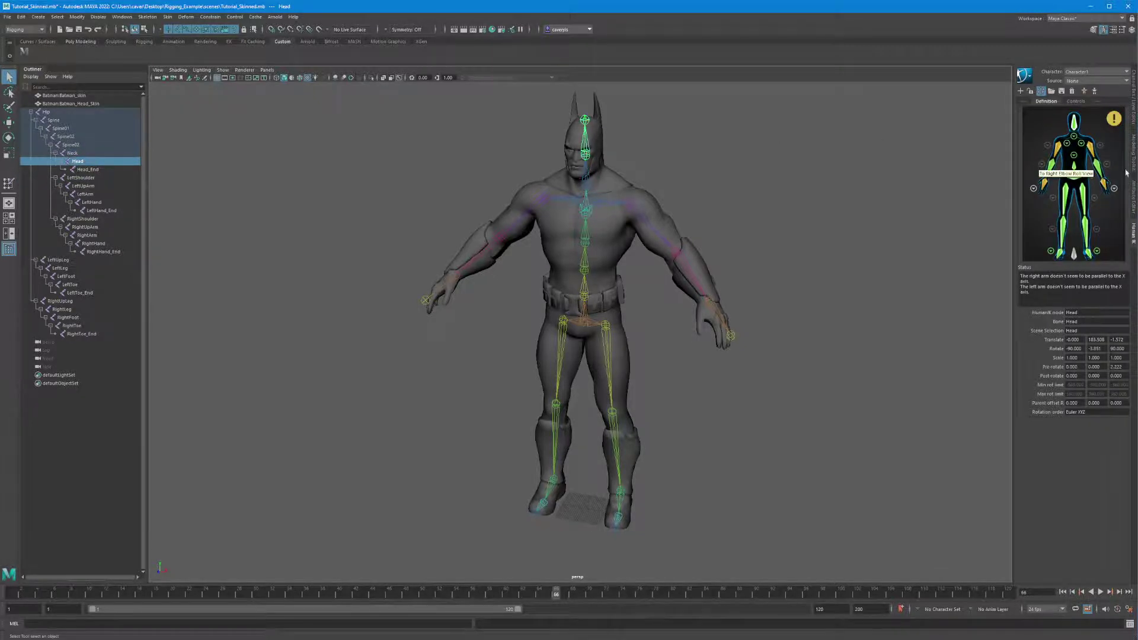
pyautogui.keyDown('alt'); pyautogui.moveTo(826, 246); pyautogui.dragTo(812, 248); pyautogui.keyUp('alt')
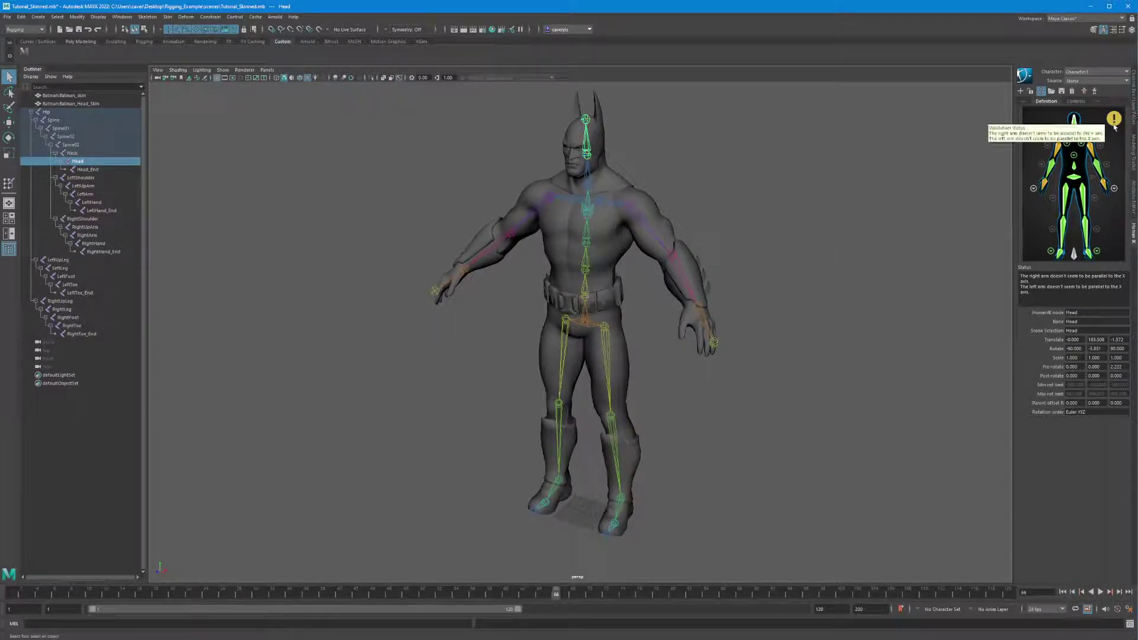
pyautogui.moveTo(1108, 120)
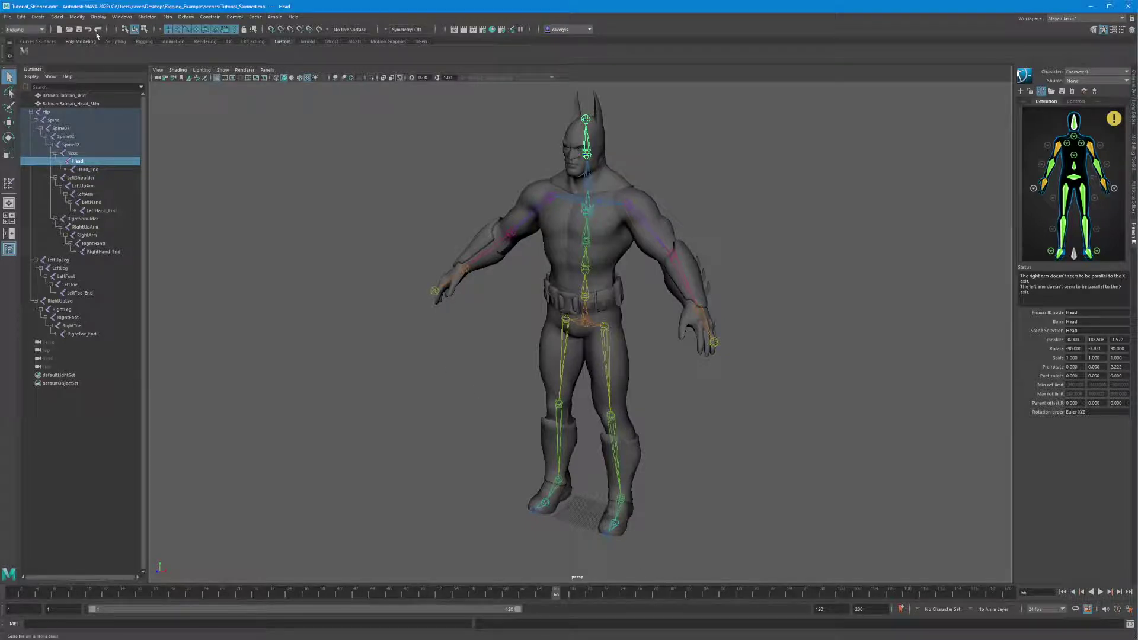
# Create a locator at the scene origin and rename it Reference.
pyautogui.click(38, 17)
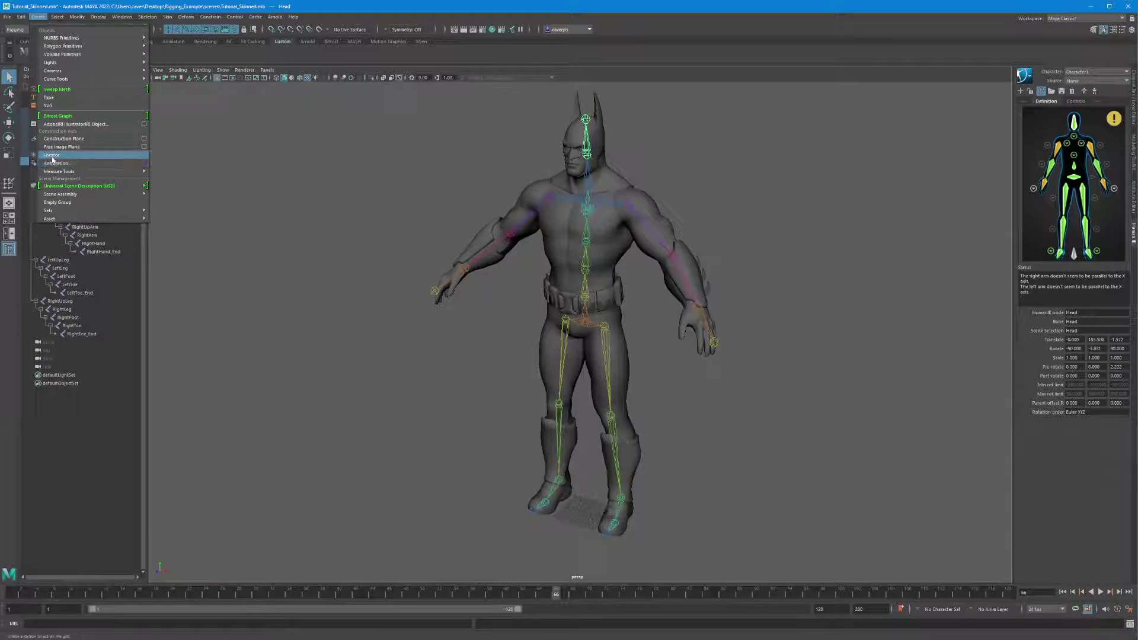
pyautogui.click(52, 156)
pyautogui.moveTo(581, 536)
pyautogui.keyDown('alt'); pyautogui.mouseDown()
pyautogui.moveTo(596, 533)
pyautogui.moveTo(578, 517)
pyautogui.mouseUp(); pyautogui.keyUp('alt')
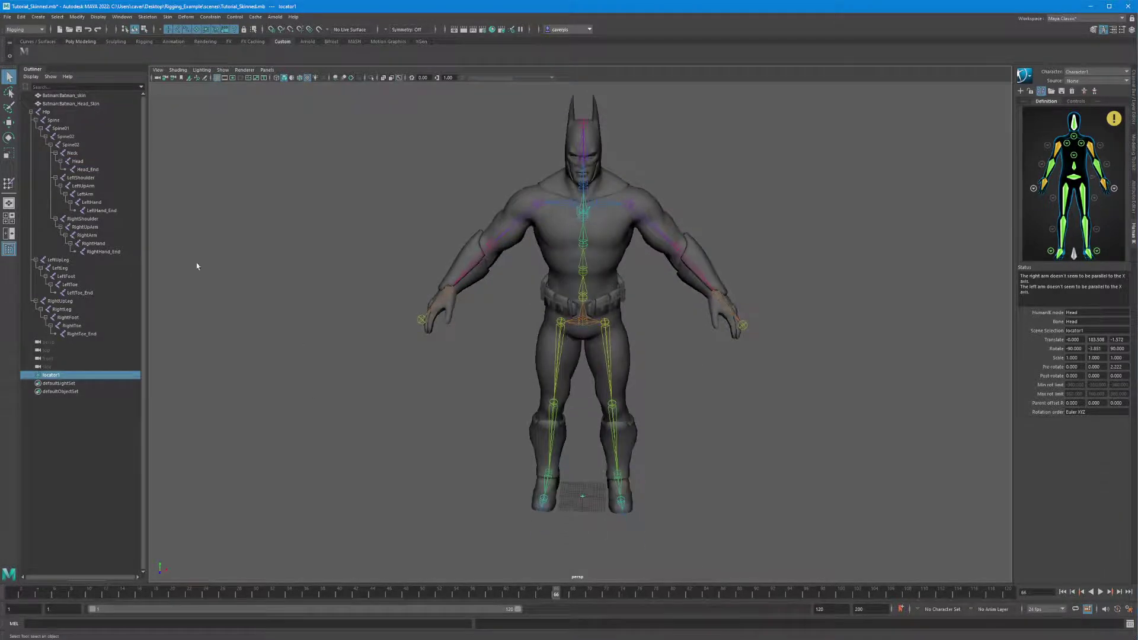
pyautogui.doubleClick(52, 375)
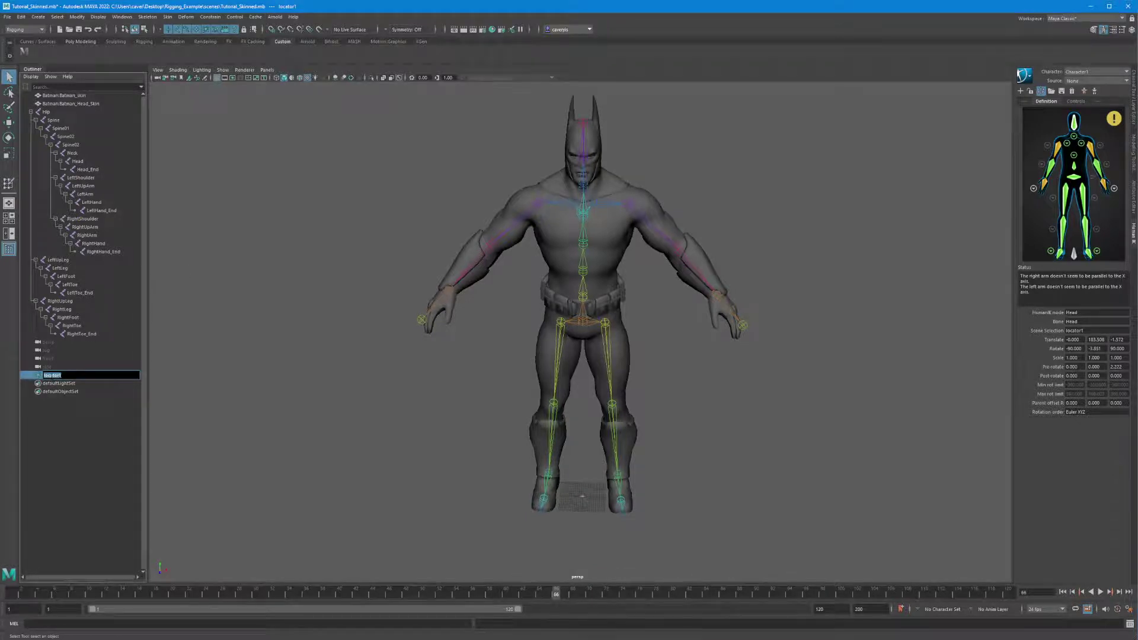
pyautogui.write('Reference')
pyautogui.press('Return')
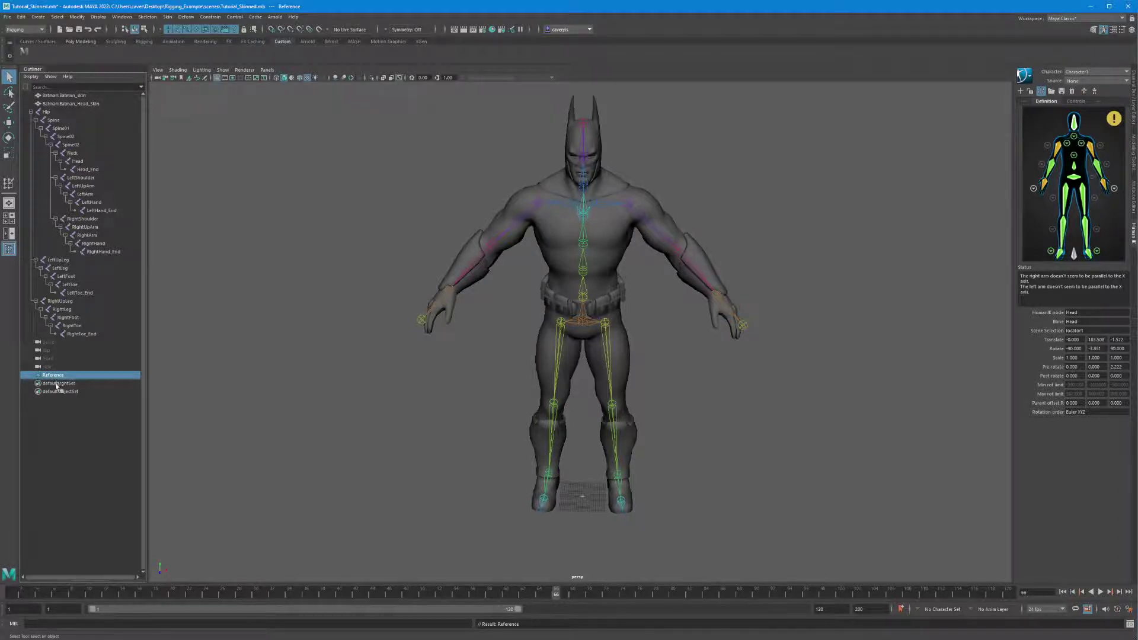
# Parent the Hip joint under the Reference locator and expand the whole hierarchy beneath it.
pyautogui.click(46, 111)
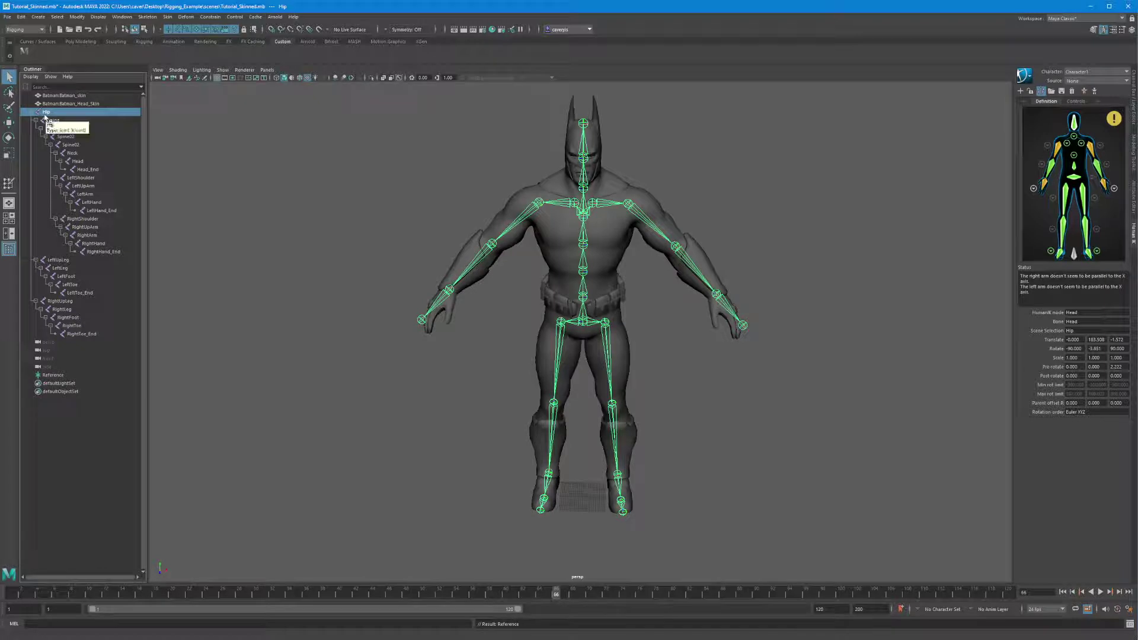
pyautogui.click(52, 376)
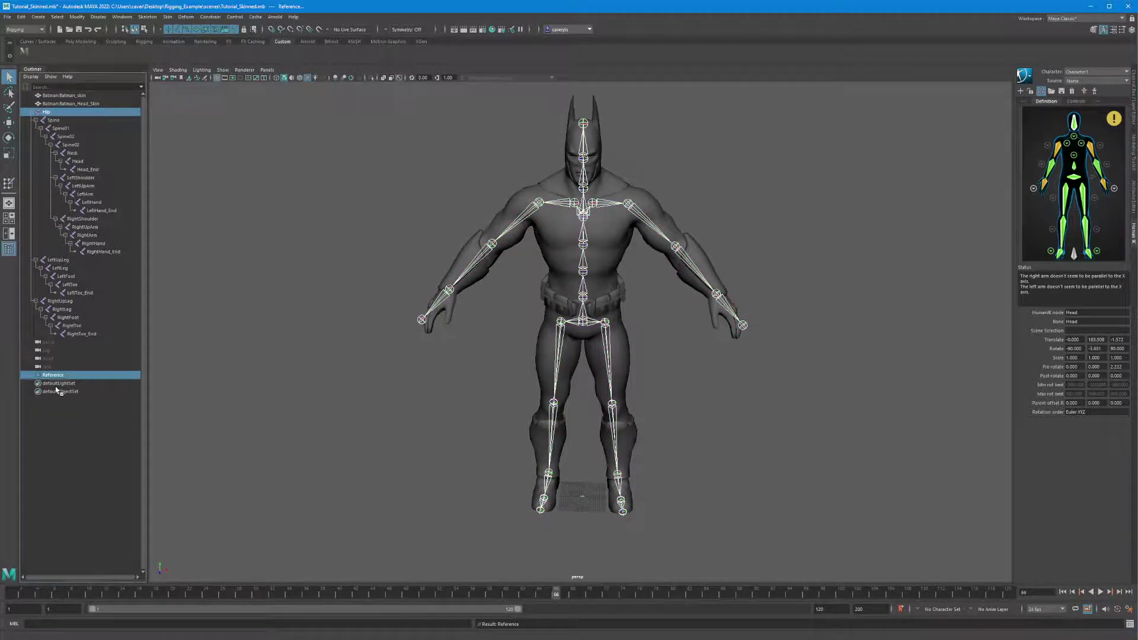
pyautogui.press('p')
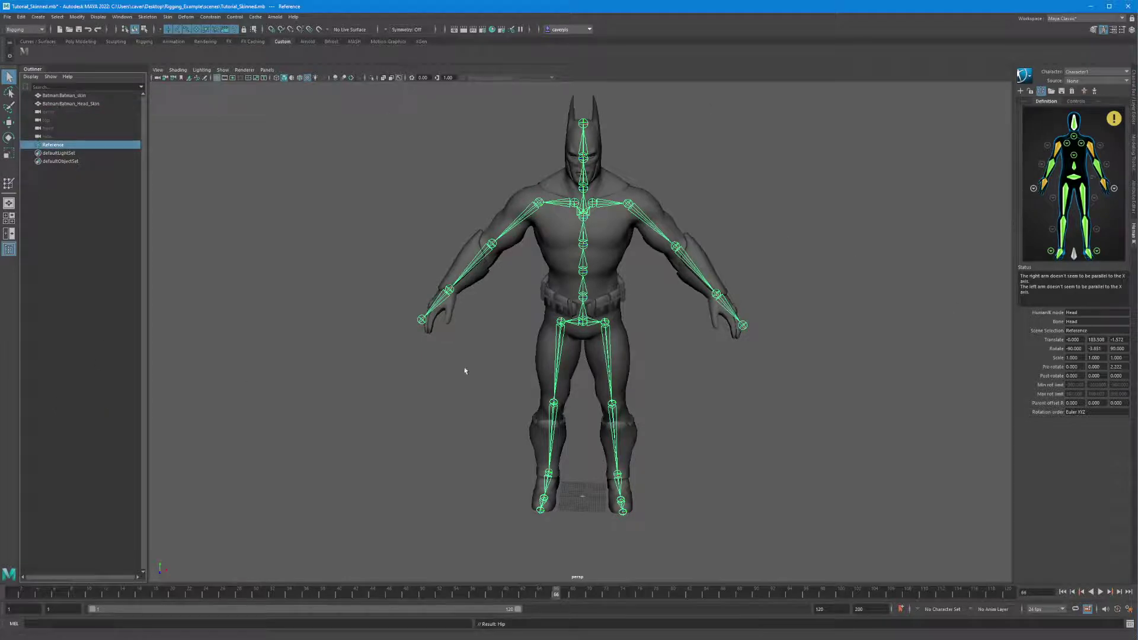
pyautogui.keyDown('shift'); pyautogui.click(32, 144); pyautogui.keyUp('shift')
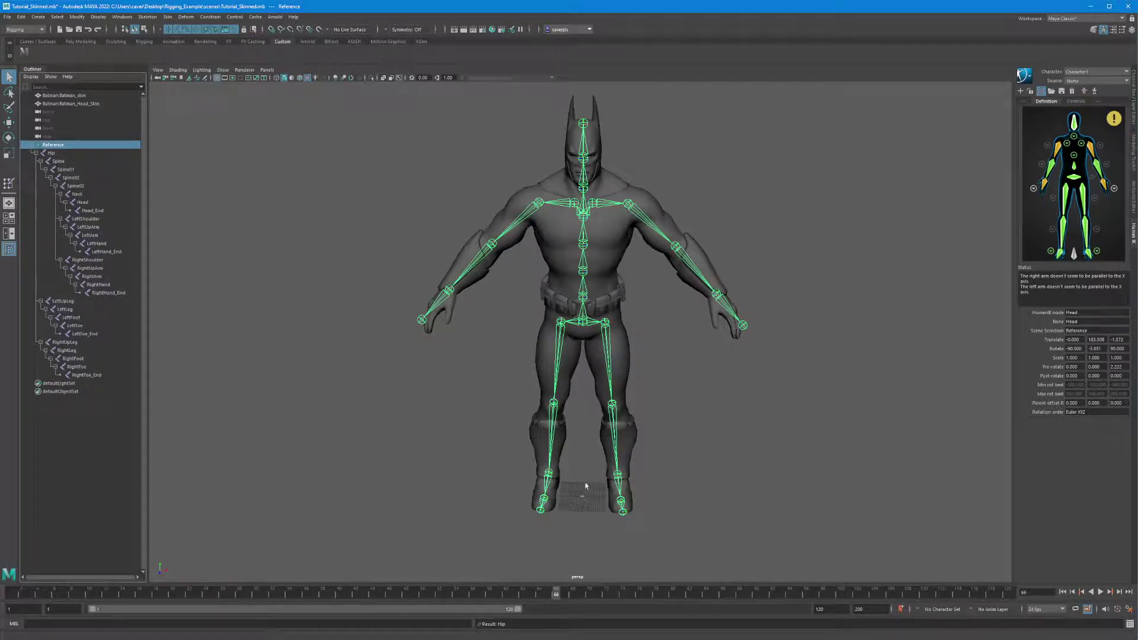
# Assign the Reference locator to the Reference node of the character definition.
pyautogui.click(699, 490)
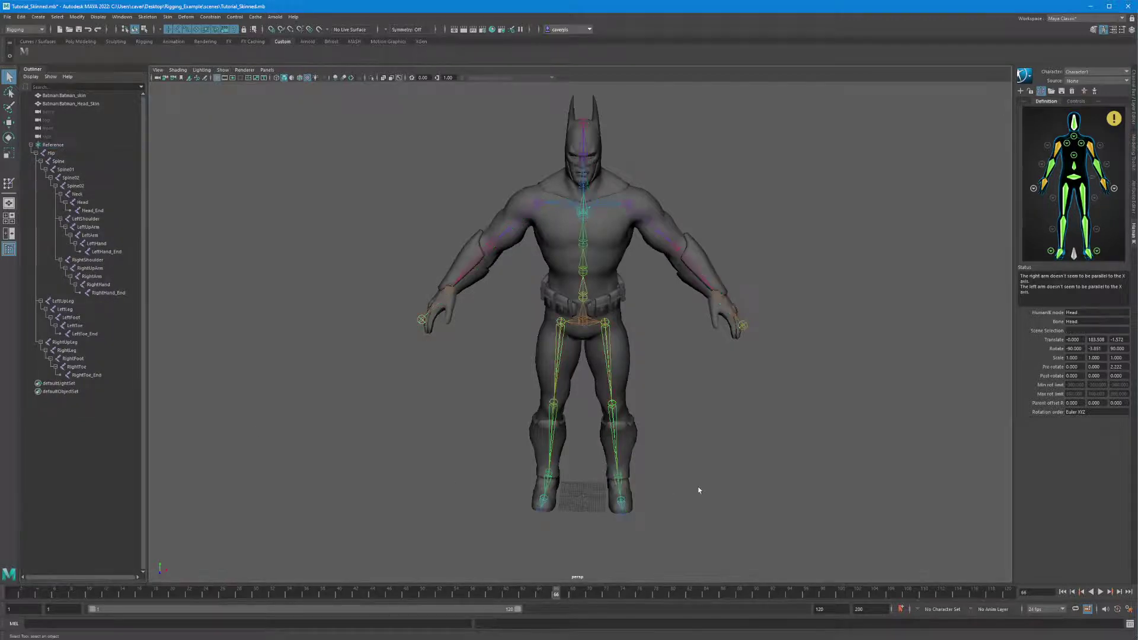
pyautogui.click(1074, 254)
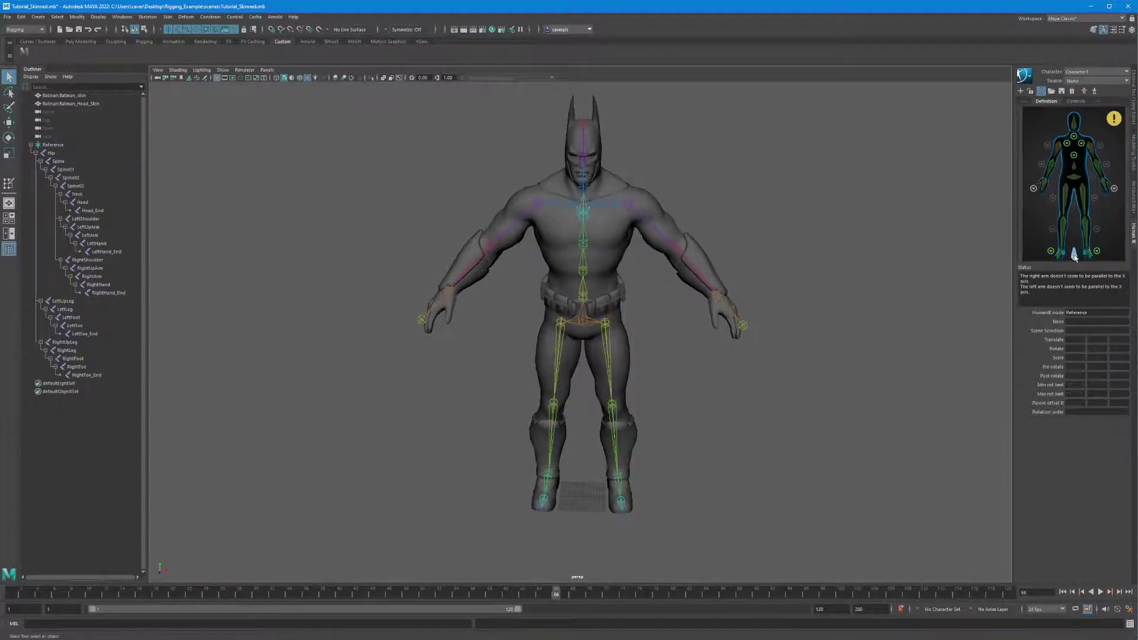
pyautogui.click(583, 500)
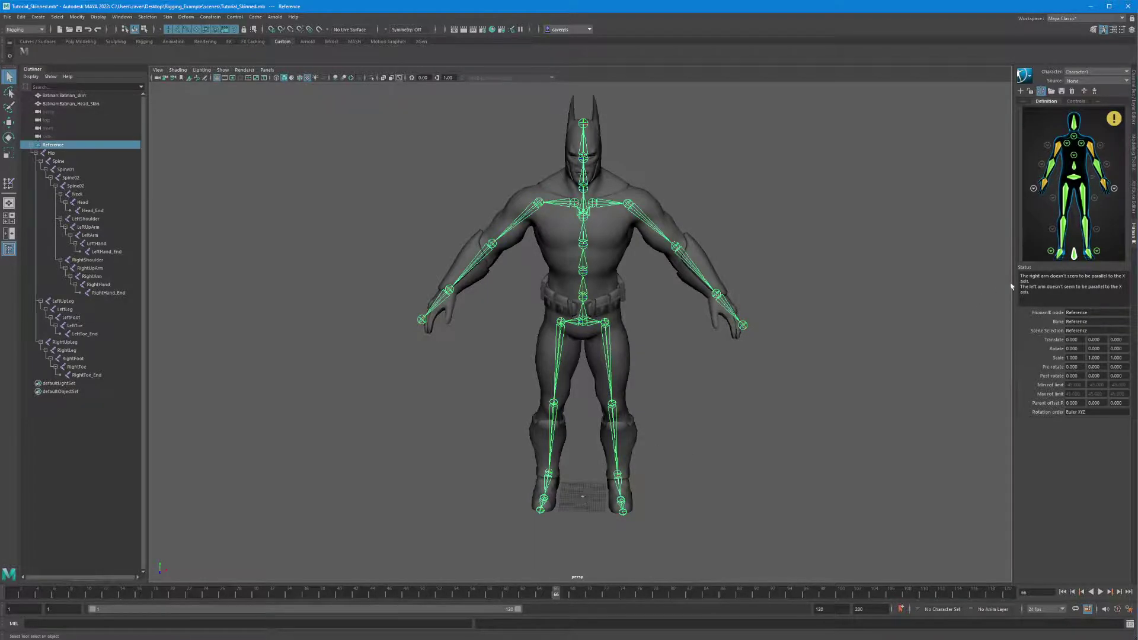
pyautogui.keyDown('alt'); pyautogui.moveTo(889, 332); pyautogui.dragTo(831, 327); pyautogui.keyUp('alt')
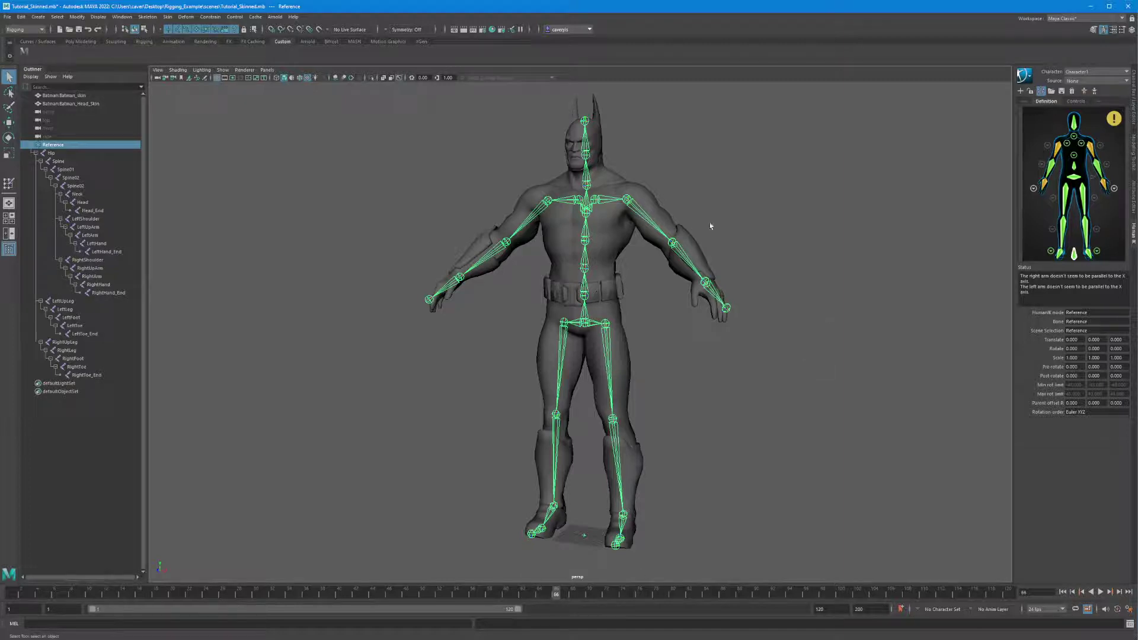
pyautogui.keyDown('alt'); pyautogui.moveTo(714, 227); pyautogui.dragTo(741, 224); pyautogui.keyUp('alt')
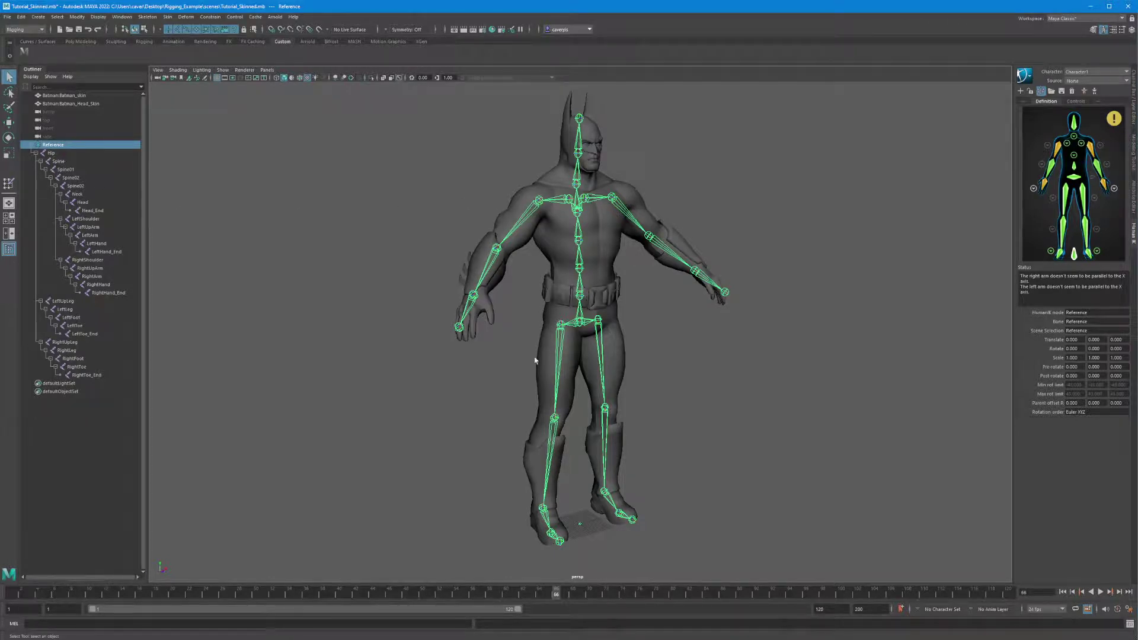
pyautogui.keyDown('alt'); pyautogui.moveTo(638, 415); pyautogui.dragTo(563, 539); pyautogui.keyUp('alt')
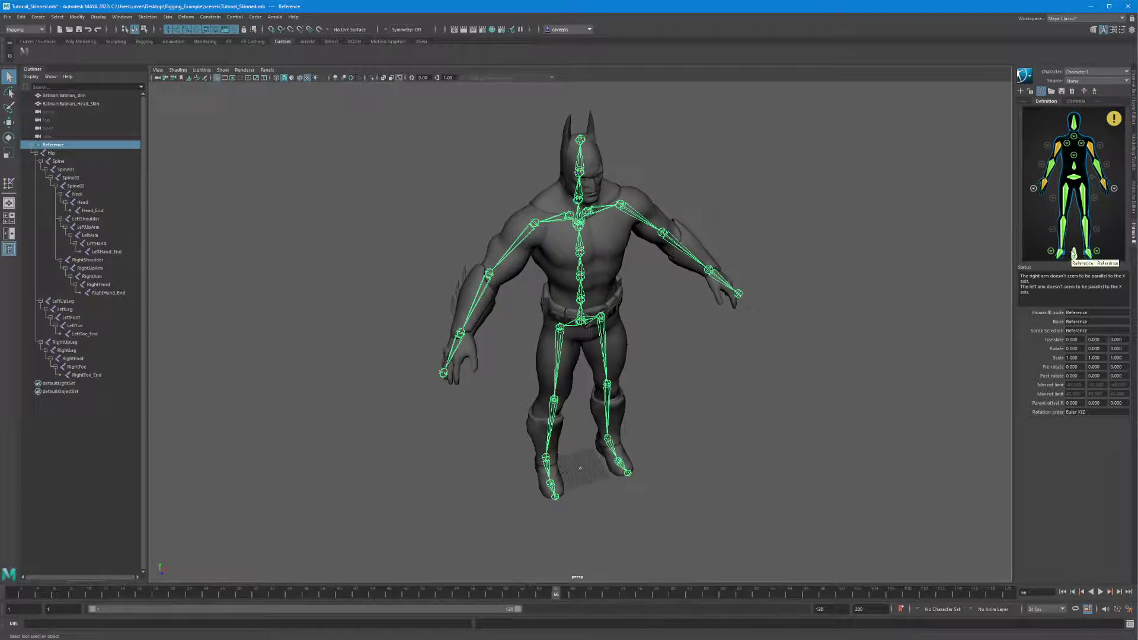
pyautogui.moveTo(824, 261)
pyautogui.keyDown('alt'); pyautogui.mouseDown()
pyautogui.moveTo(775, 251)
pyautogui.moveTo(803, 256)
pyautogui.mouseUp(); pyautogui.keyUp('alt')
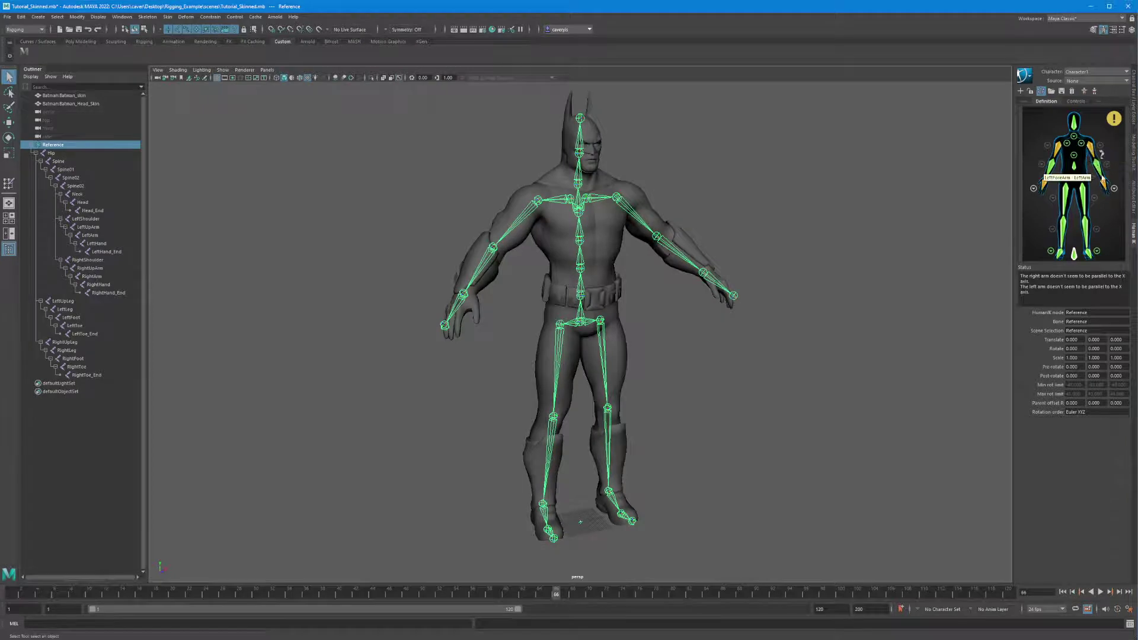
pyautogui.keyDown('alt'); pyautogui.moveTo(827, 201); pyautogui.dragTo(796, 194); pyautogui.keyUp('alt')
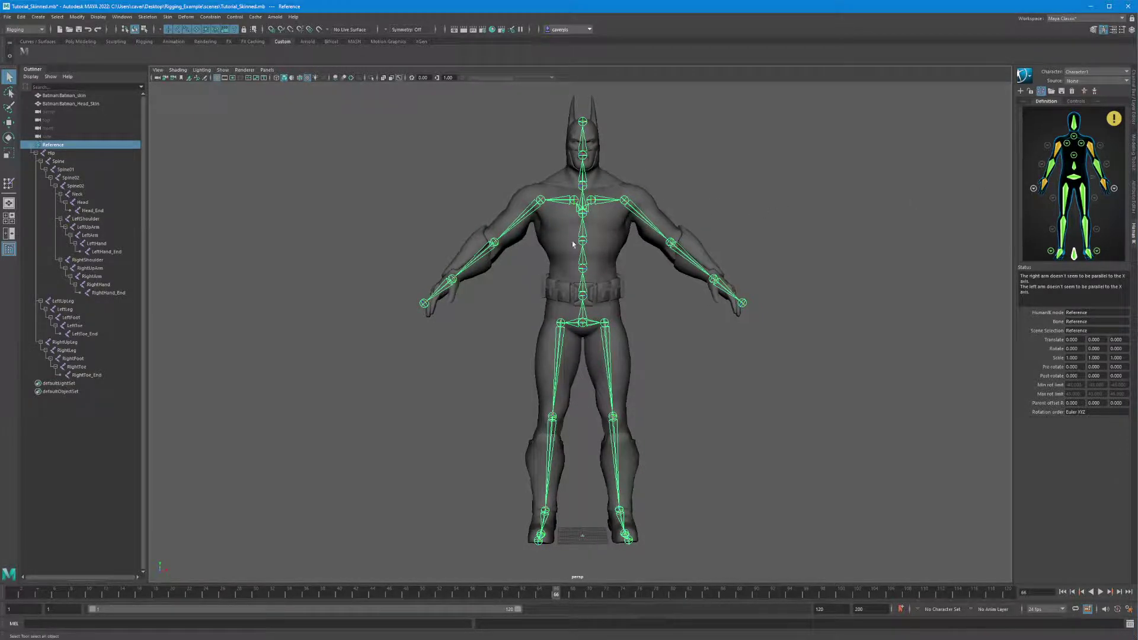
# In the front view, rotate the LeftUpArm and RightUpArm joints together until both arms are horizontal in a T-pose.
pyautogui.press('space')
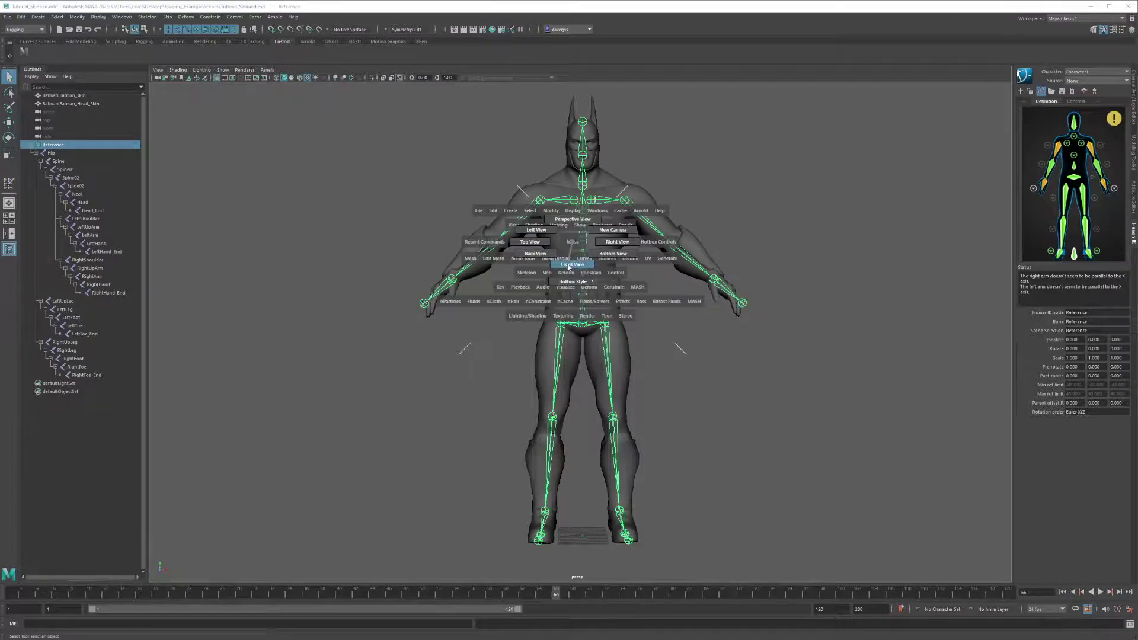
pyautogui.click(569, 265)
pyautogui.scroll(-6, 483, 274)
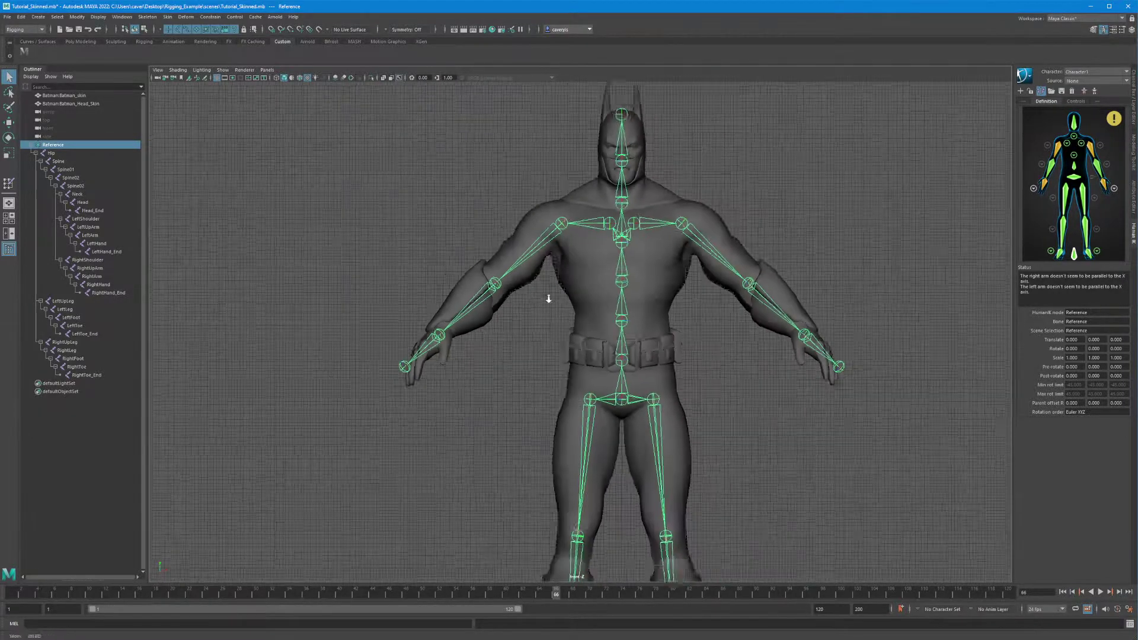
pyautogui.scroll(-4, 549, 299)
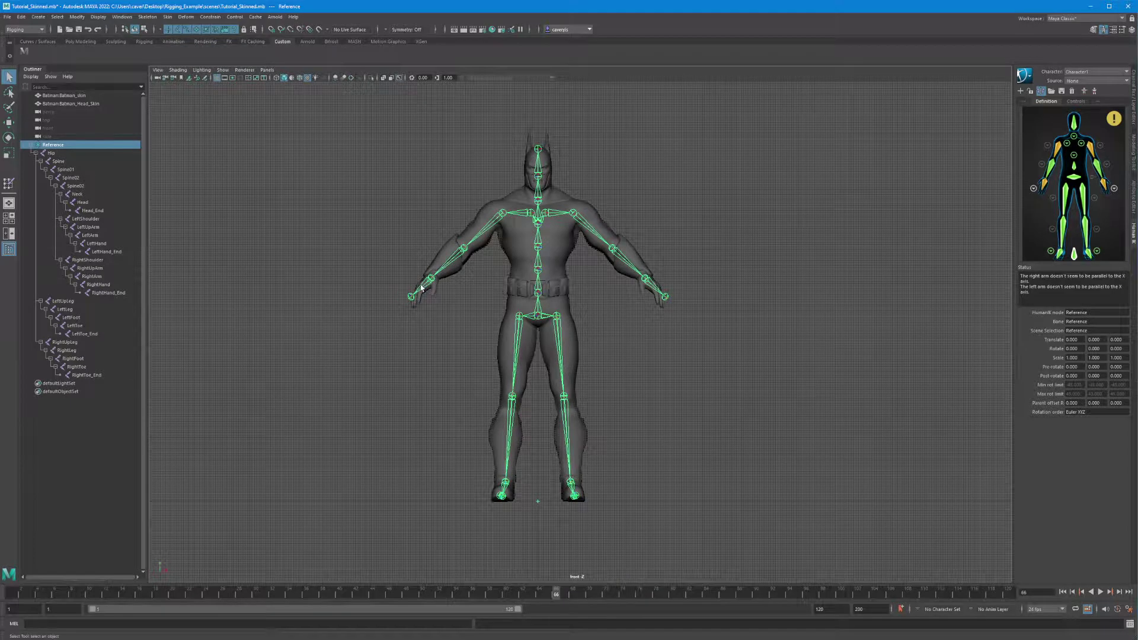
pyautogui.moveTo(593, 209); pyautogui.dragTo(573, 248)
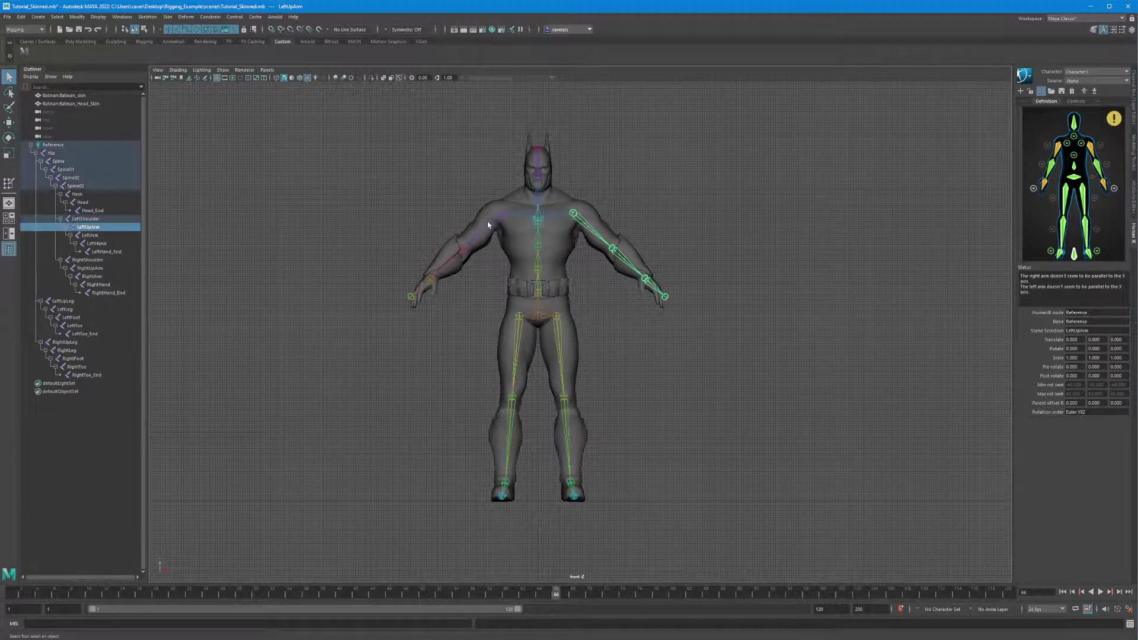
pyautogui.keyDown('shift'); pyautogui.moveTo(489, 225); pyautogui.dragTo(495, 245); pyautogui.keyUp('shift')
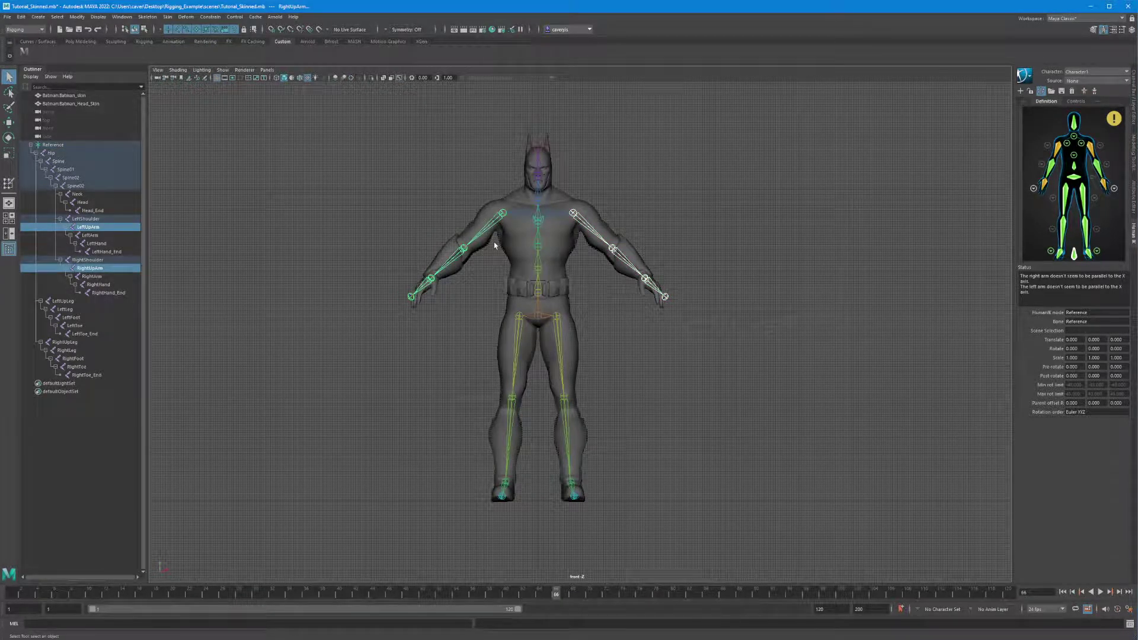
pyautogui.press('e')
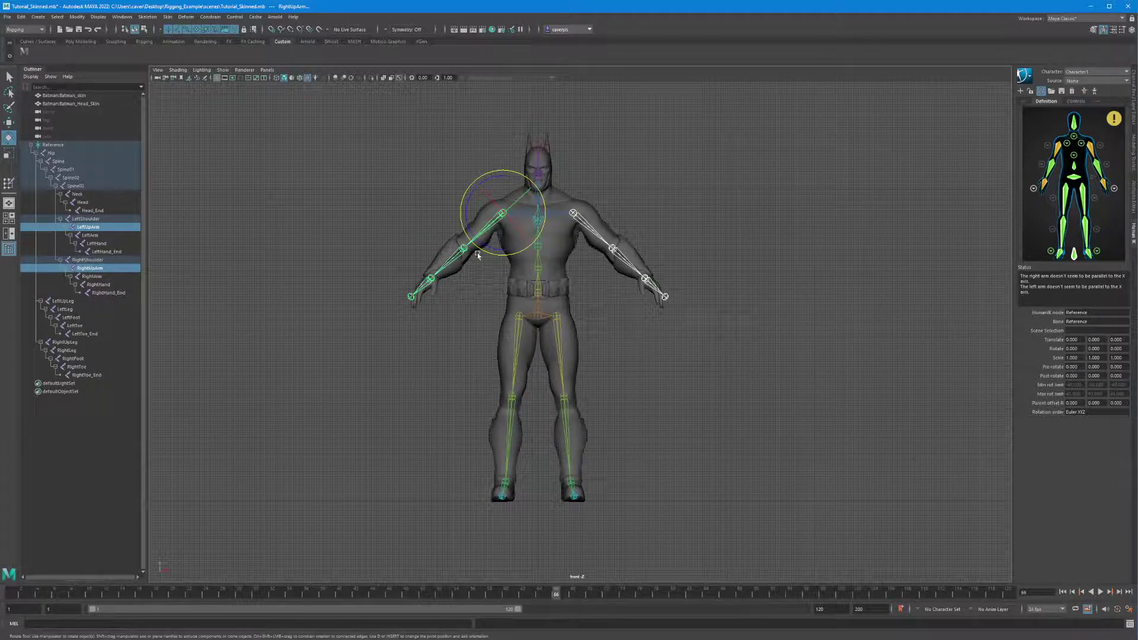
pyautogui.moveTo(467, 215); pyautogui.dragTo(471, 189)
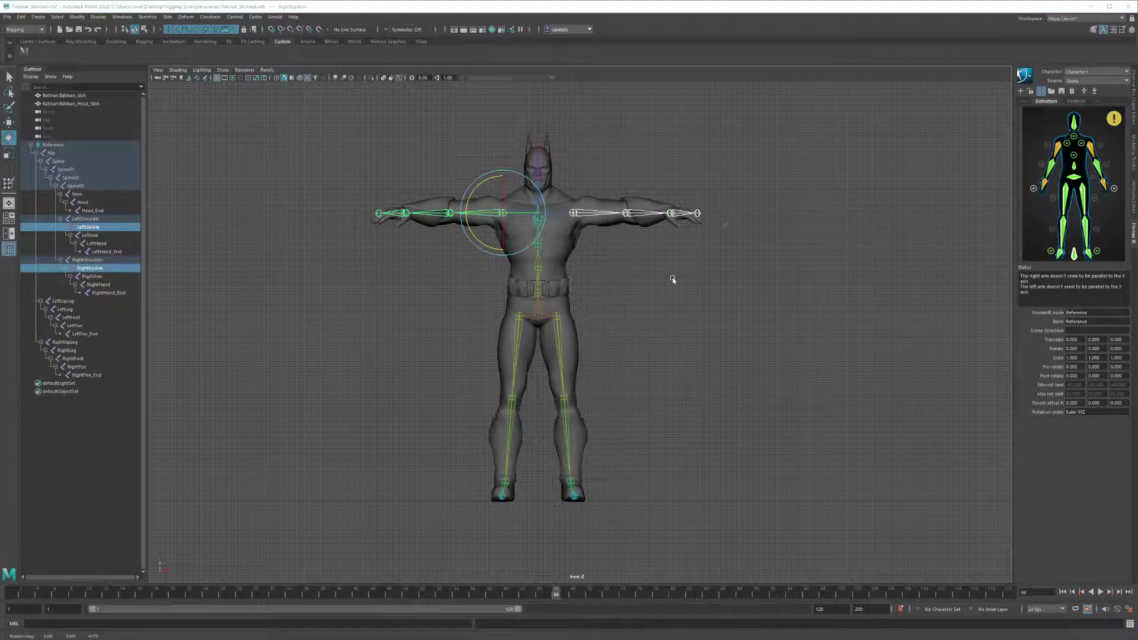
# Return to the perspective view and select the LeftArm joint to check the straightened left arm.
pyautogui.press('space')
pyautogui.moveTo(658, 269); pyautogui.dragTo(736, 214)
pyautogui.click(698, 247)
pyautogui.click(712, 253)
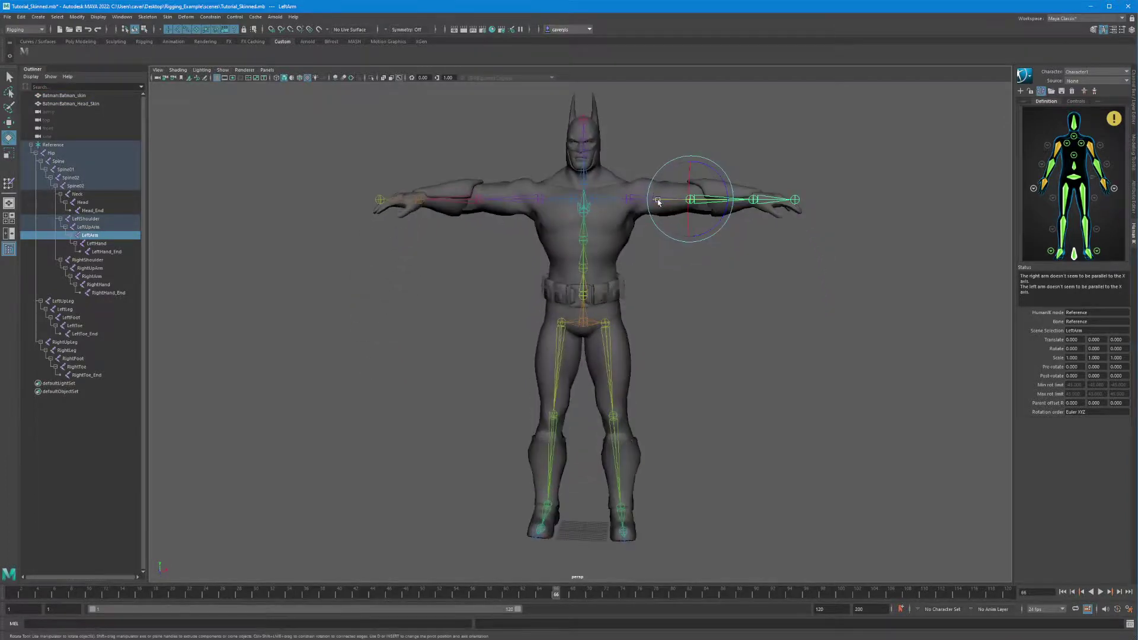
pyautogui.click(626, 200)
pyautogui.moveTo(615, 179); pyautogui.dragTo(657, 234)
pyautogui.hotkey('ctrl', 'z')
pyautogui.click(657, 233)
pyautogui.moveTo(646, 193); pyautogui.dragTo(617, 235)
pyautogui.hotkey('ctrl', 'z')
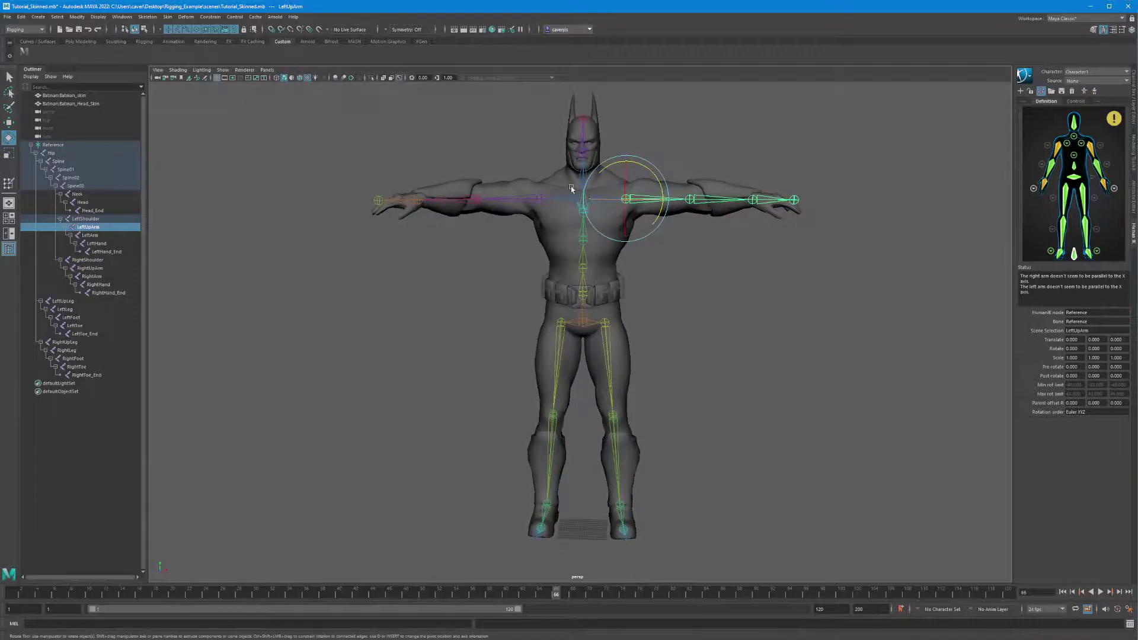
# Compare the LeftUpArm and LeftArm joints with the bone assigned to the LeftArm node of the character definition.
pyautogui.click(1092, 152)
pyautogui.click(713, 209)
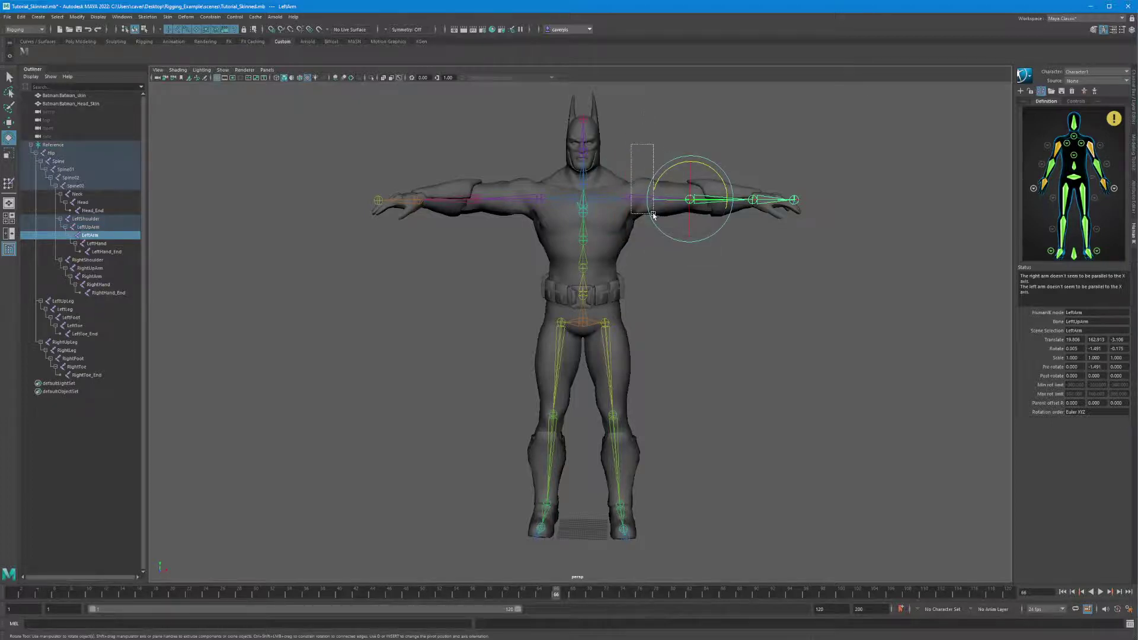
pyautogui.click(626, 200)
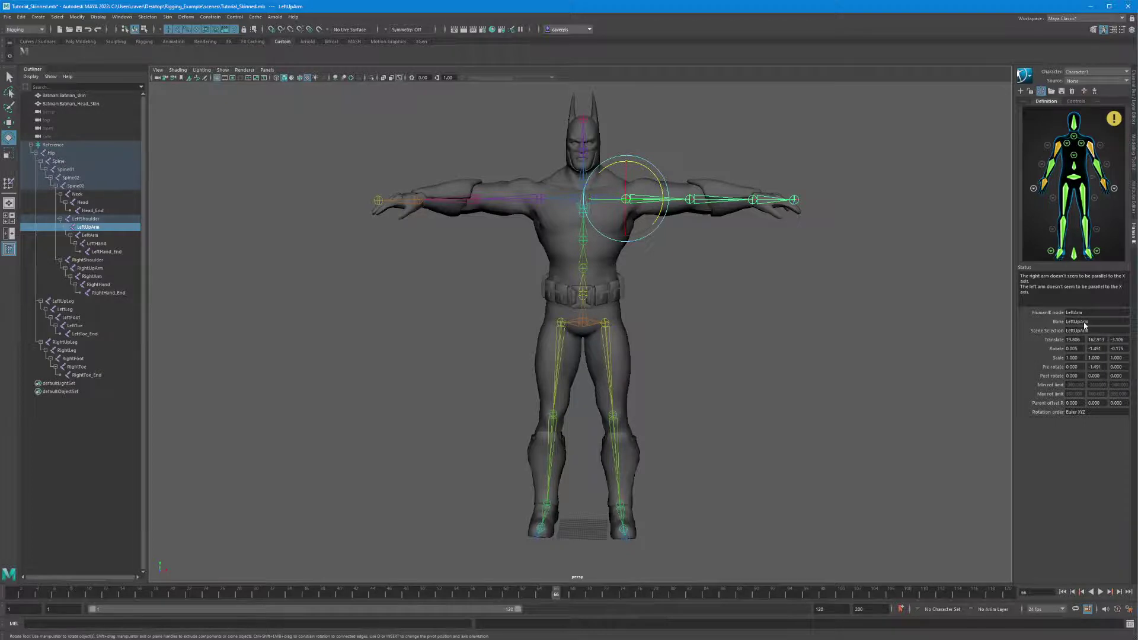
pyautogui.moveTo(685, 113); pyautogui.dragTo(717, 205)
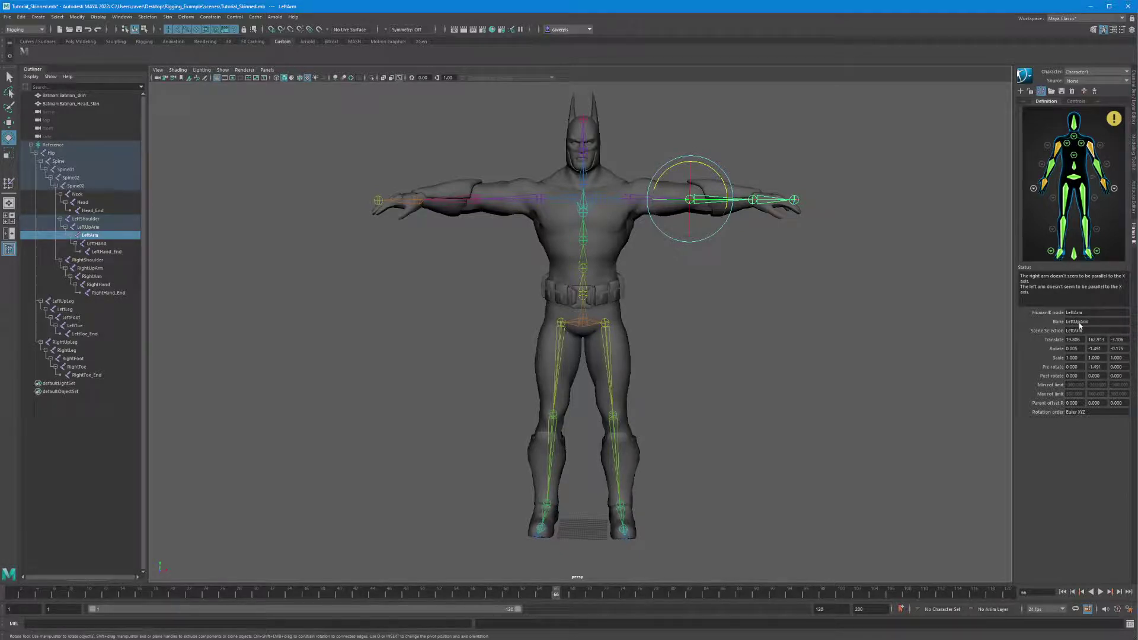
pyautogui.click(740, 281)
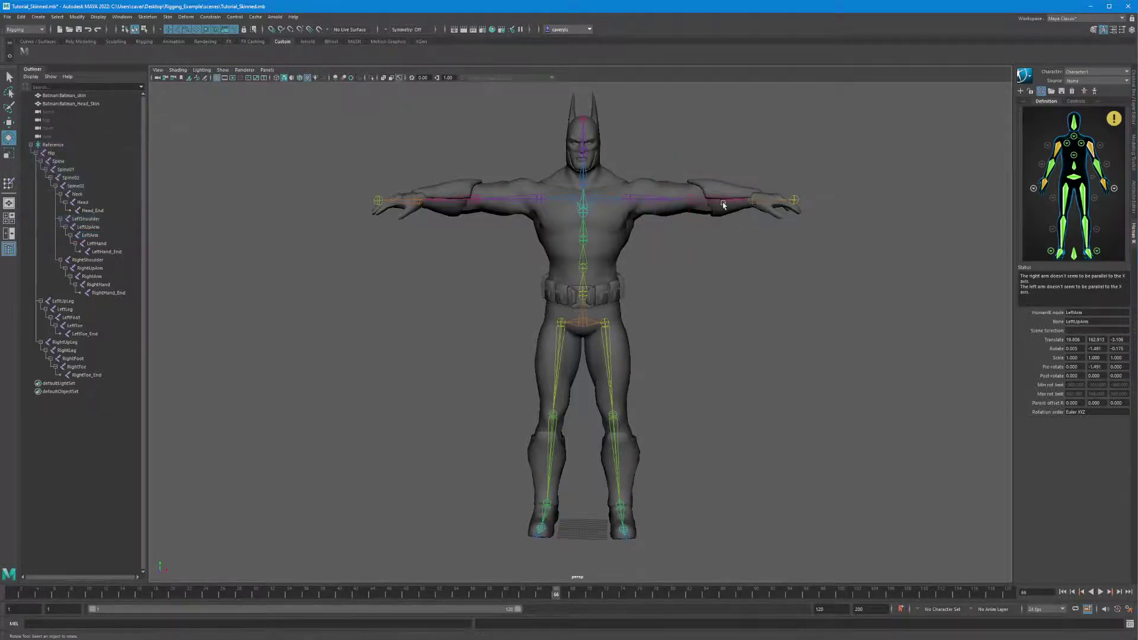
pyautogui.click(652, 197)
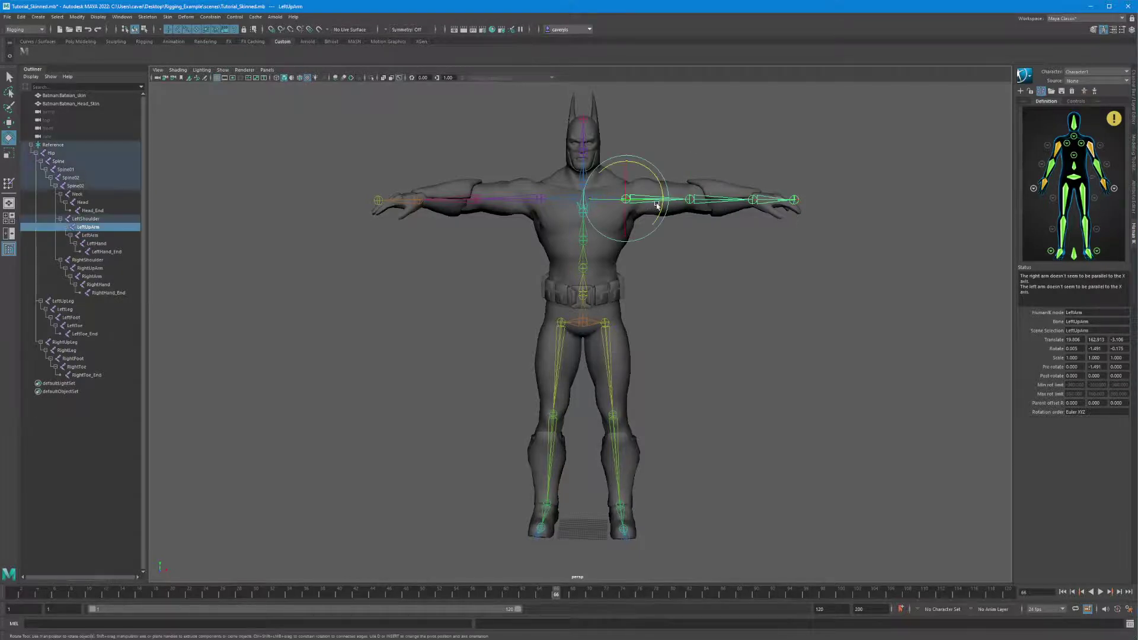
pyautogui.click(714, 203)
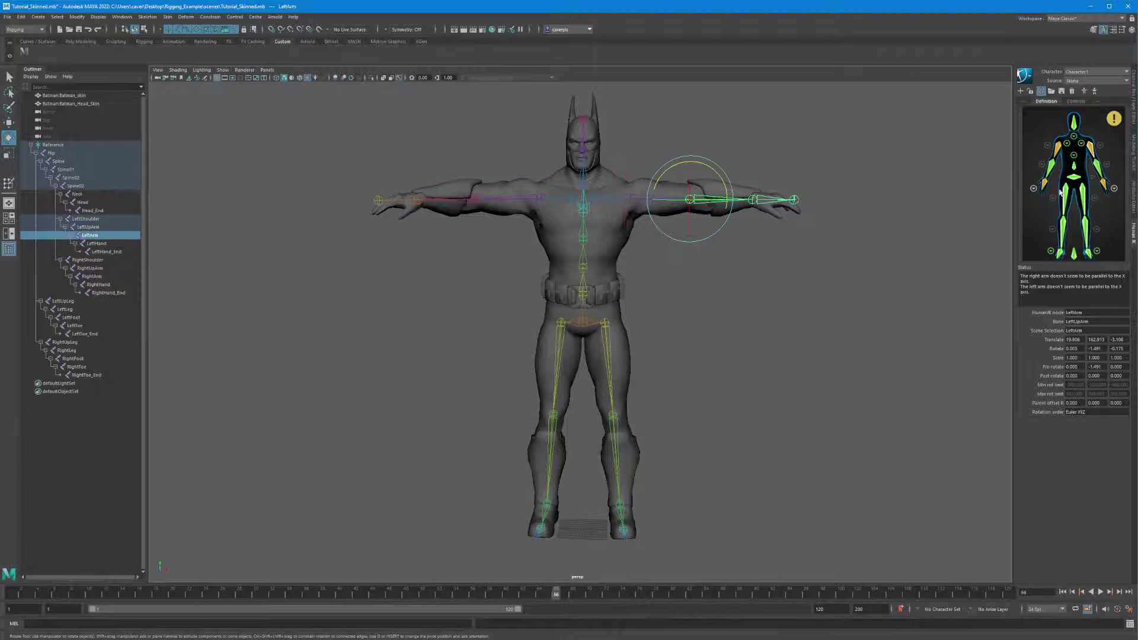
# Clear the upper arm and forearm bone assignments of both arms from the character definition.
pyautogui.click(1101, 155)
pyautogui.rightClick(1101, 155)
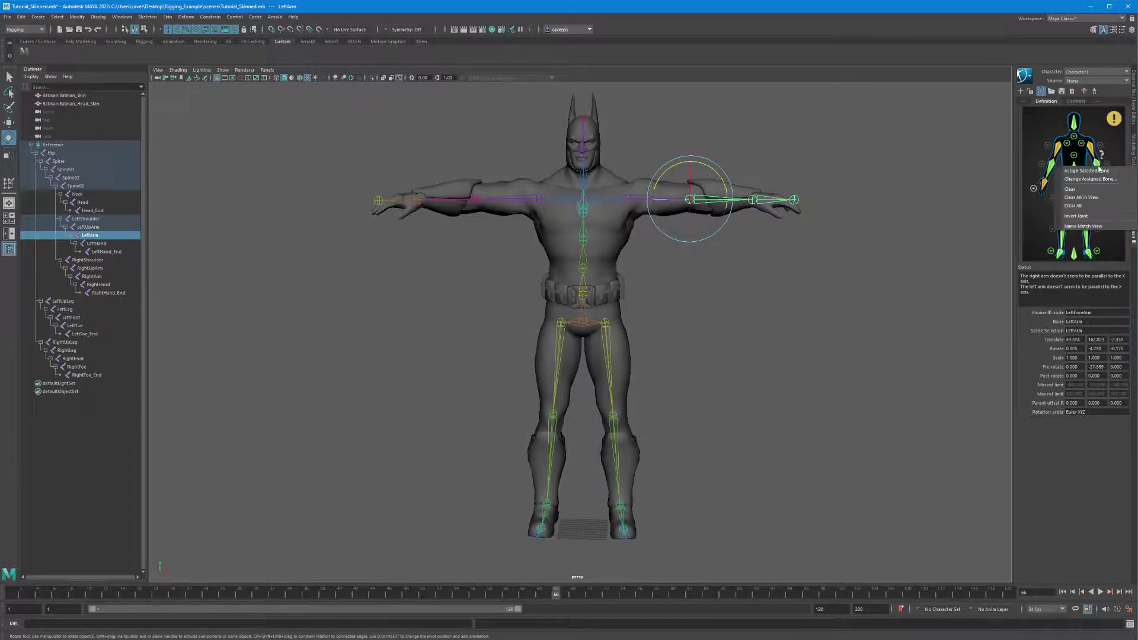
pyautogui.click(1074, 180)
pyautogui.rightClick(1098, 159)
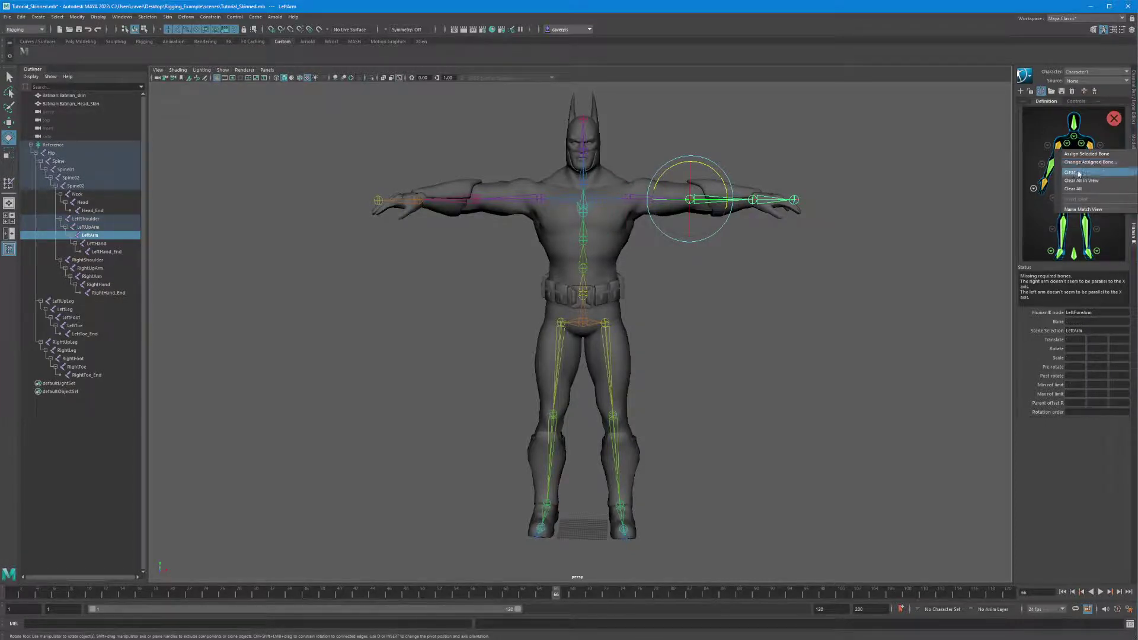
pyautogui.click(1096, 155)
pyautogui.rightClick(1098, 168)
pyautogui.click(1067, 190)
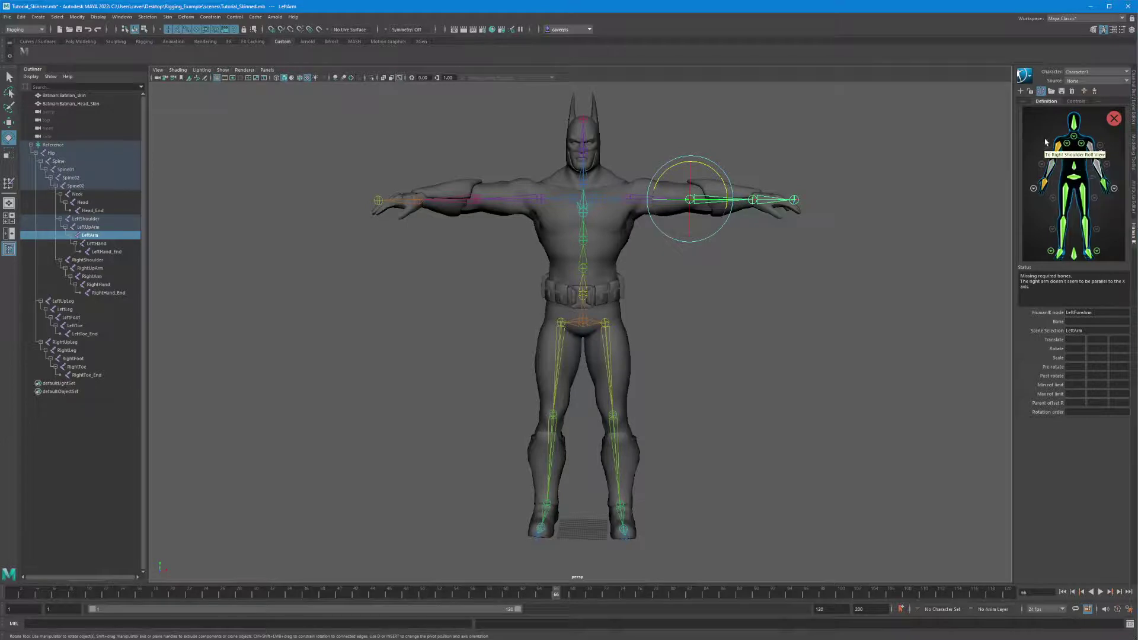
pyautogui.rightClick(1062, 152)
pyautogui.click(1070, 172)
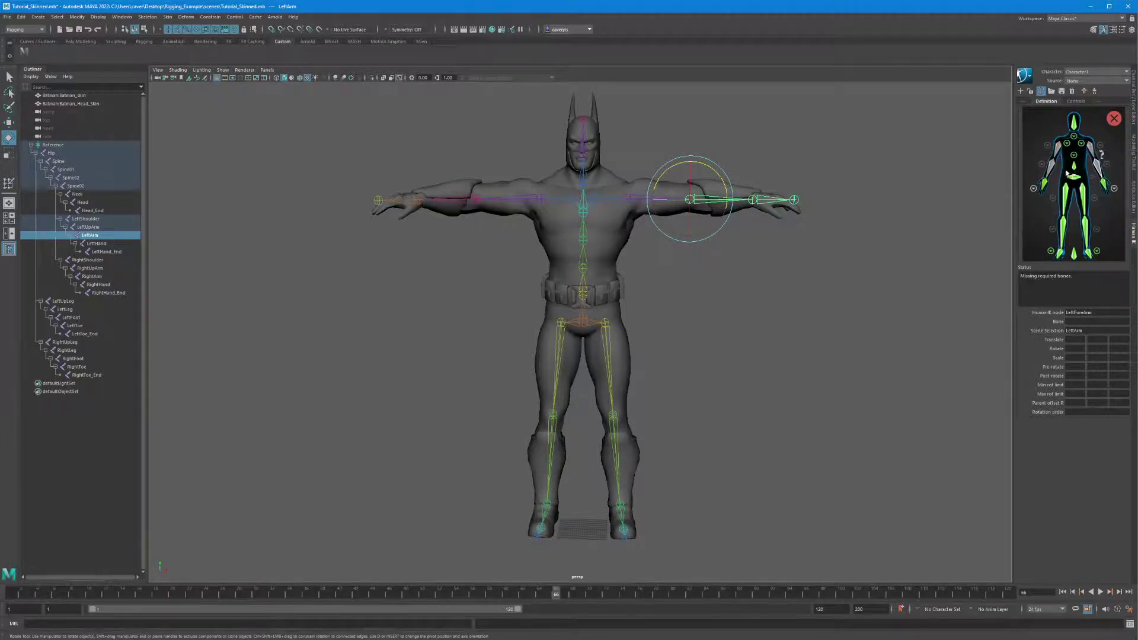
# Assign the LeftUpArm joint to the LeftArm node and the LeftArm joint to the LeftForeArm node, mirrored to the right arm.
pyautogui.press('Up')
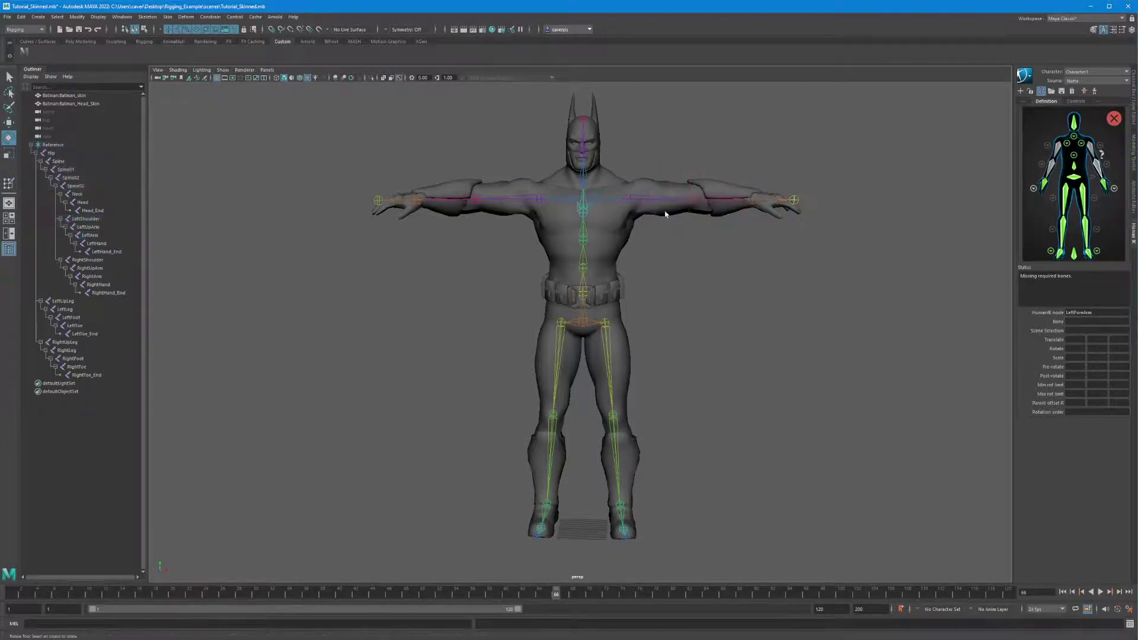
pyautogui.click(1088, 147)
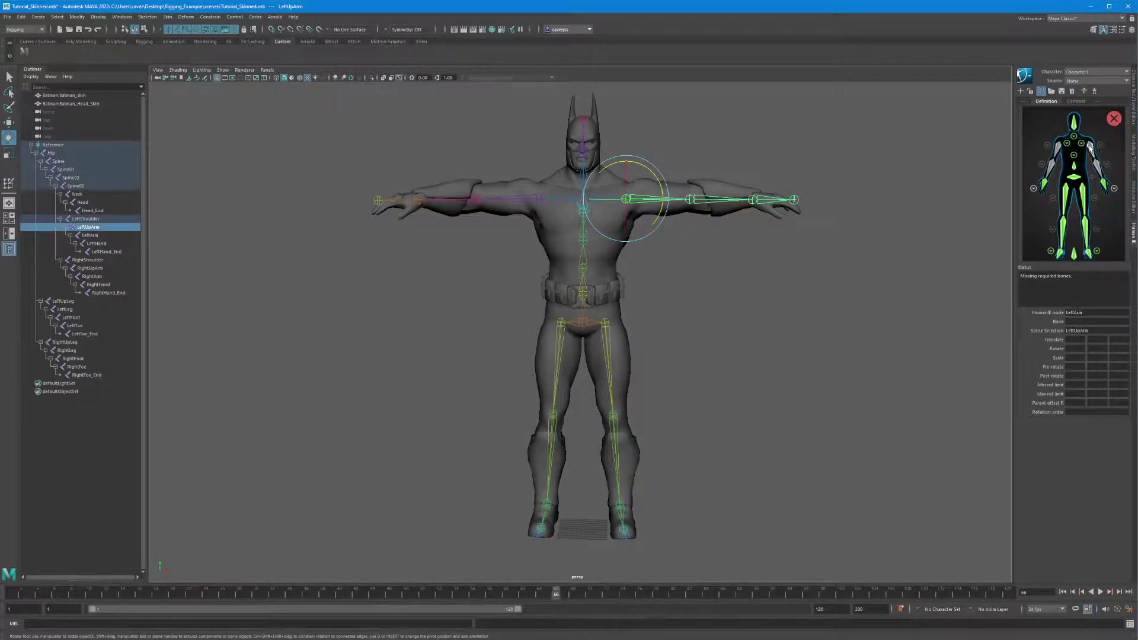
pyautogui.moveTo(646, 200); pyautogui.dragTo(648, 199)
pyautogui.press('q')
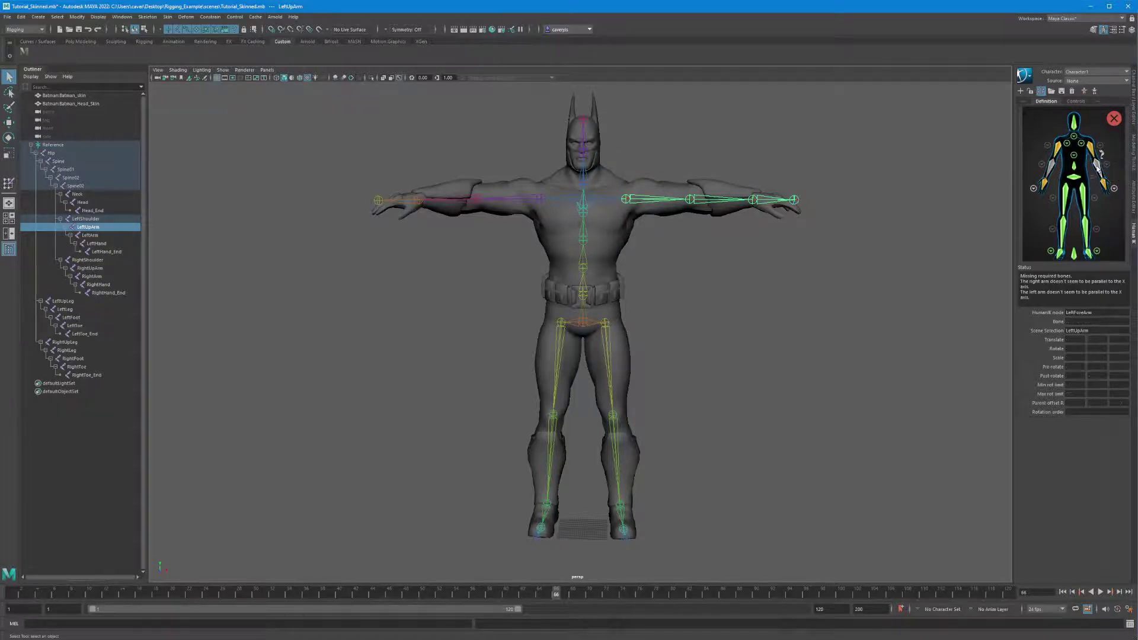
pyautogui.click(733, 204)
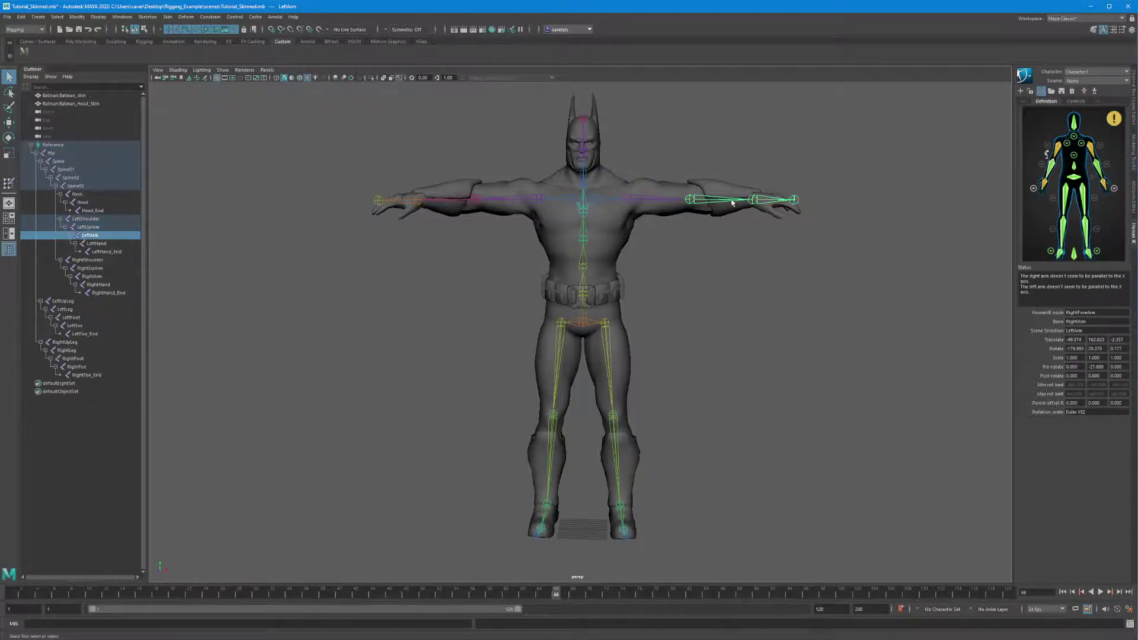
pyautogui.click(886, 167)
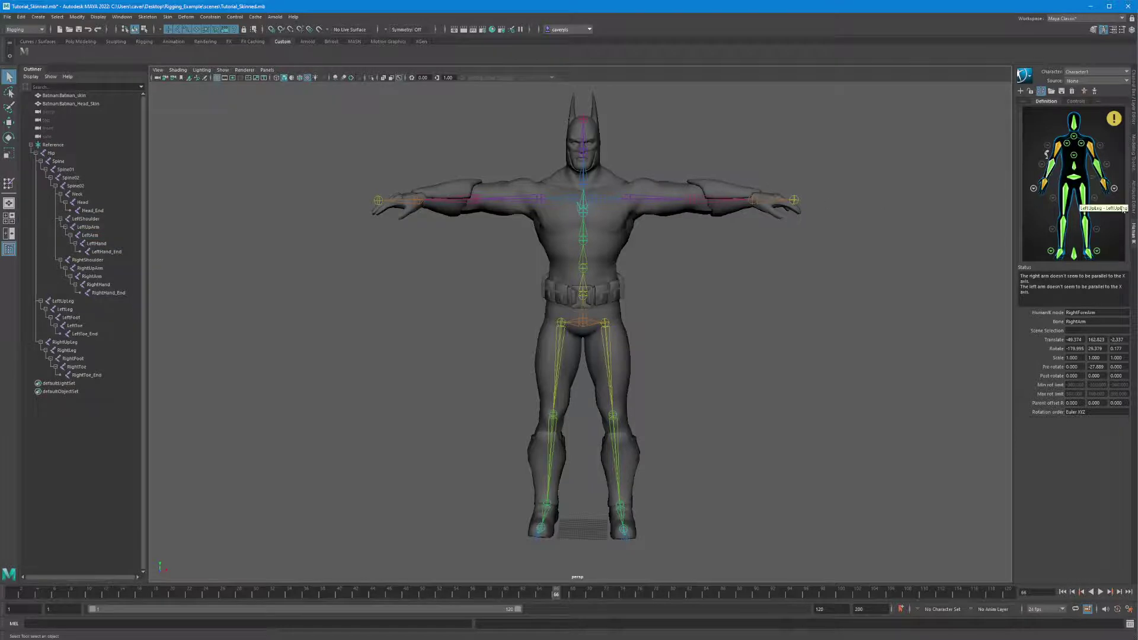
# Check which joints are assigned to the LeftForeArm and LeftArm nodes of the character definition.
pyautogui.click(1100, 169)
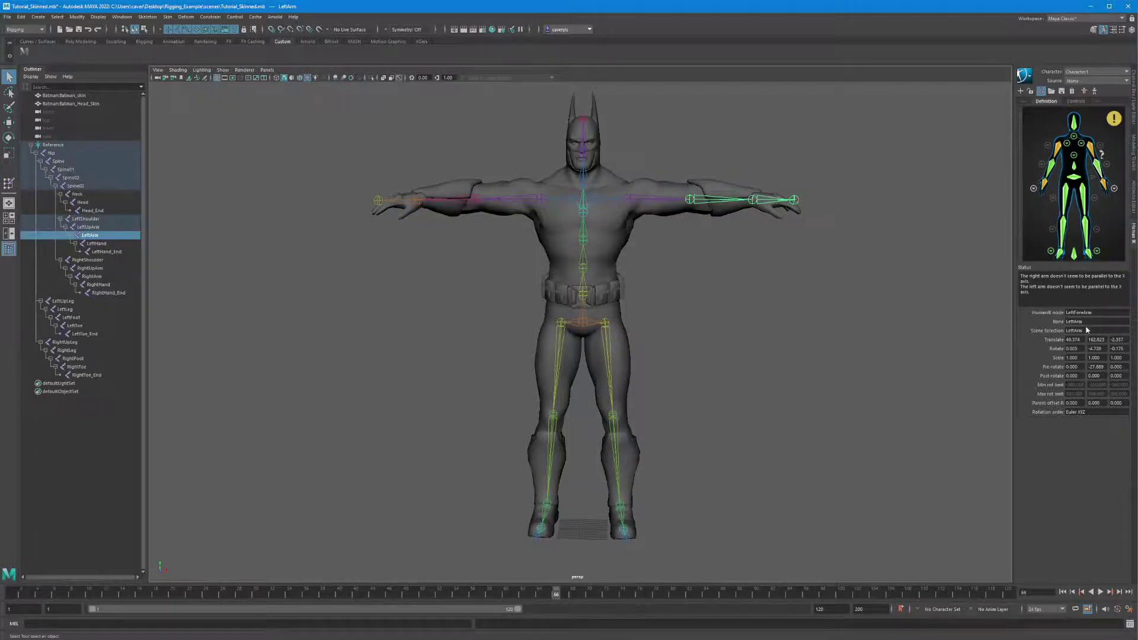
pyautogui.click(1092, 148)
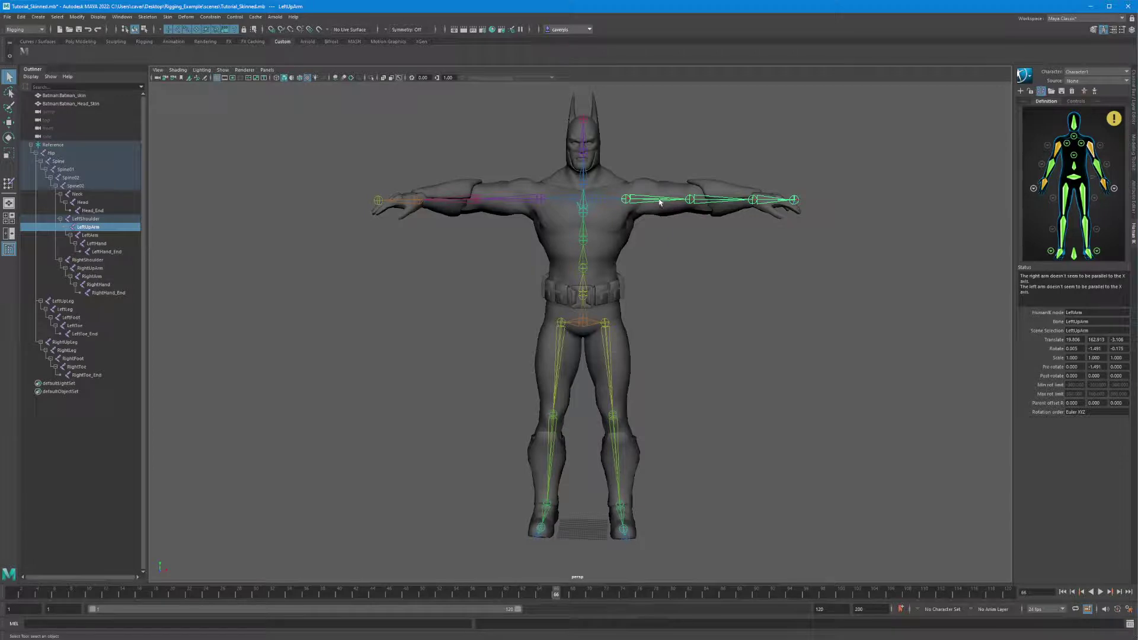
pyautogui.click(718, 153)
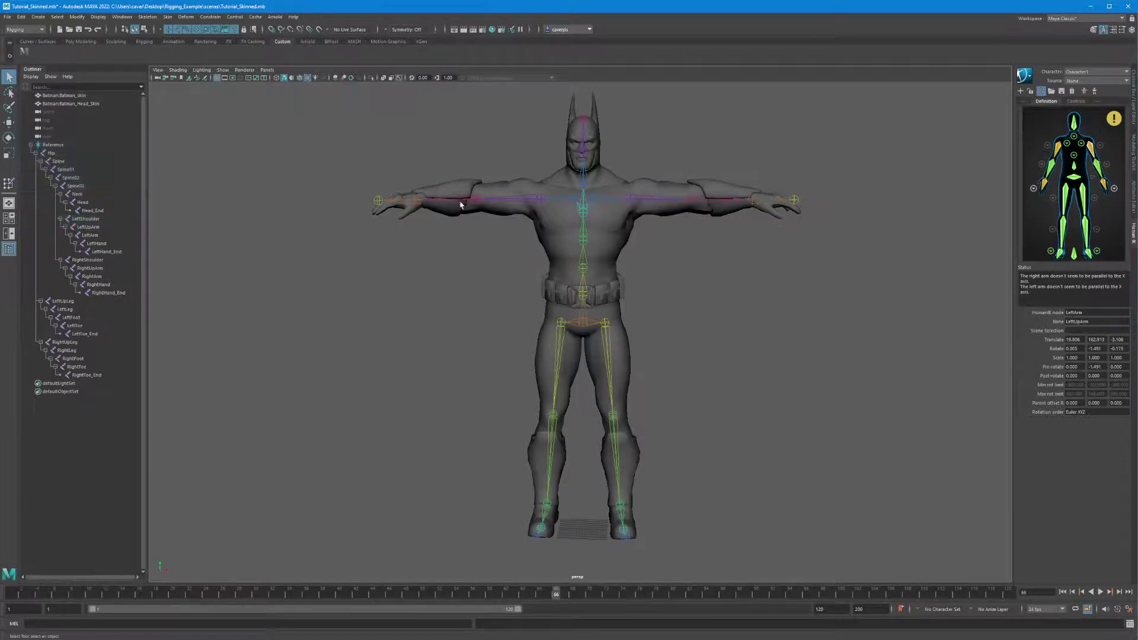
# Try rotating the LeftUpArm and RightUpArm joints together, undo the rotations, and level both arms again slightly.
pyautogui.moveTo(531, 159); pyautogui.dragTo(524, 196)
pyautogui.keyDown('shift'); pyautogui.moveTo(645, 178); pyautogui.dragTo(655, 204); pyautogui.keyUp('shift')
pyautogui.press('e')
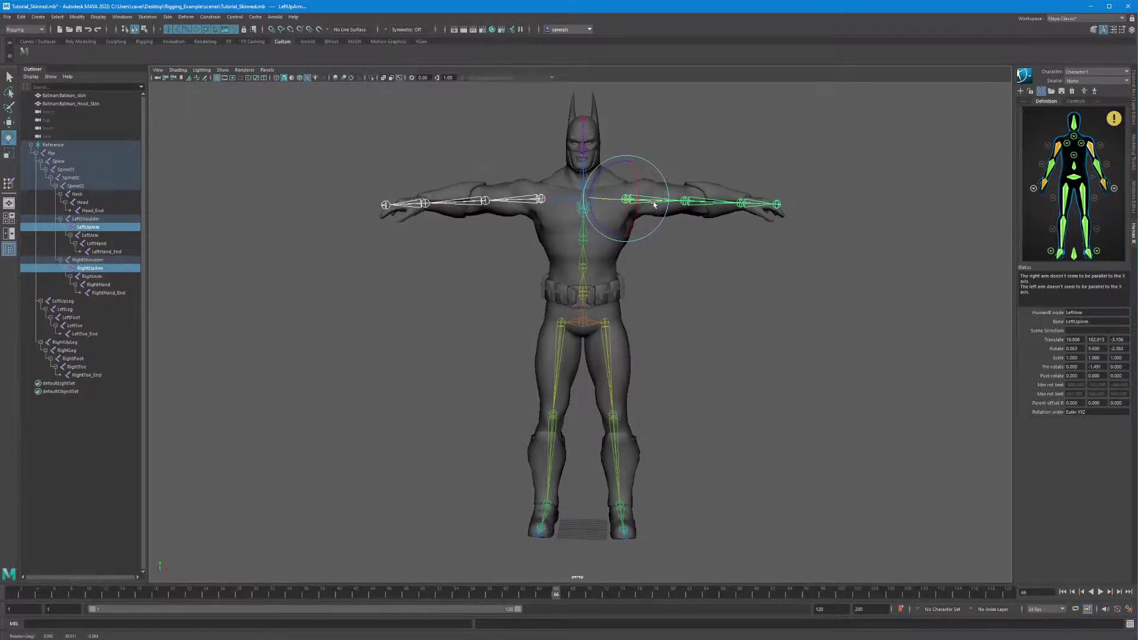
pyautogui.hotkey('ctrl', 'z')
pyautogui.hotkey('ctrl', 'z')
pyautogui.hotkey('ctrl', 'z')
pyautogui.hotkey('ctrl', 'z')
pyautogui.hotkey('ctrl', 'z')
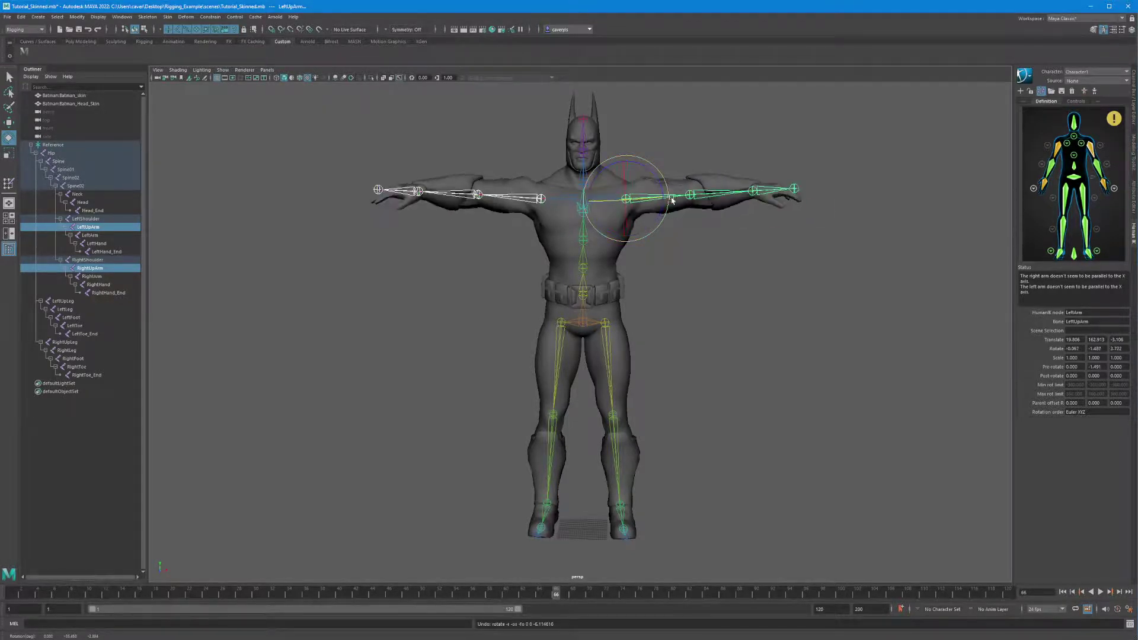
pyautogui.moveTo(660, 182); pyautogui.dragTo(663, 181)
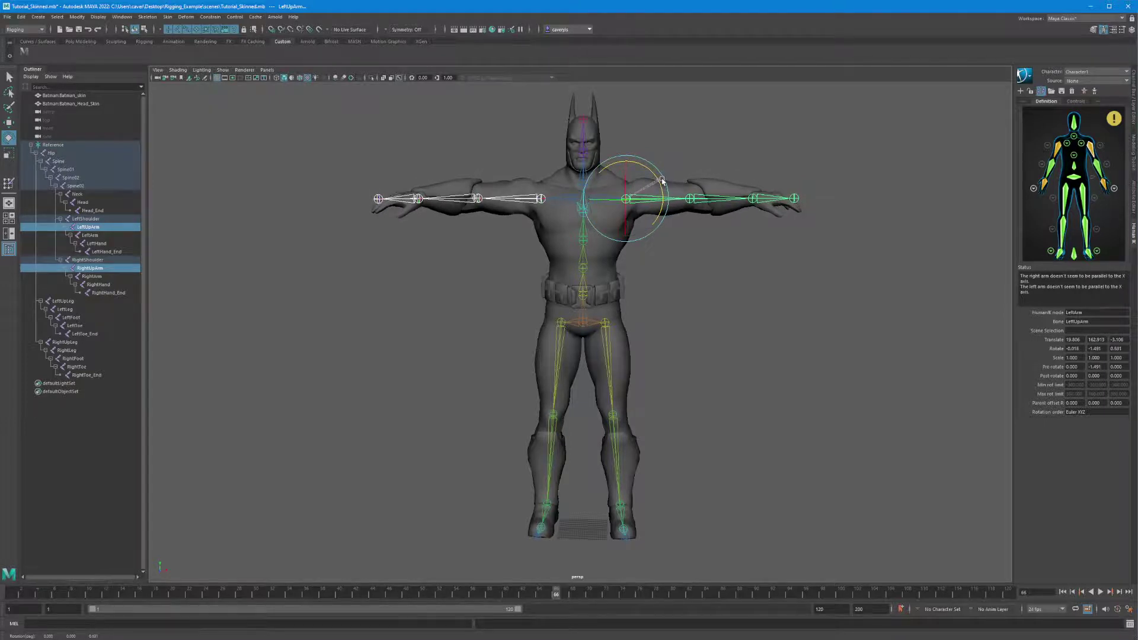
pyautogui.click(584, 226)
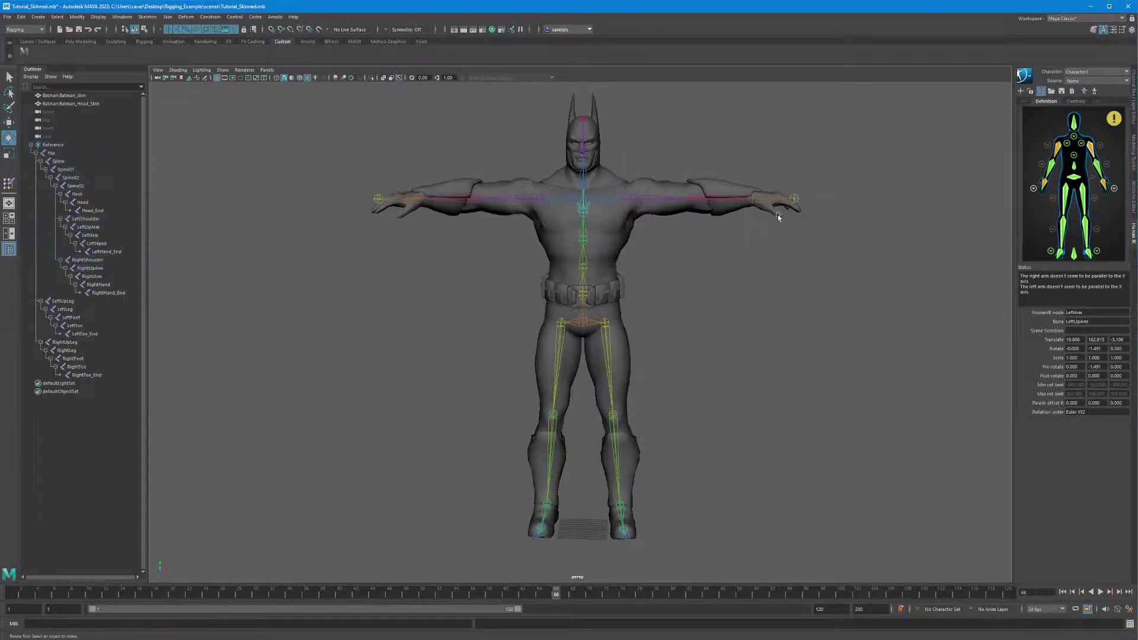
# Select the Hip joint and return the whole skeleton to its bind pose.
pyautogui.press('space')
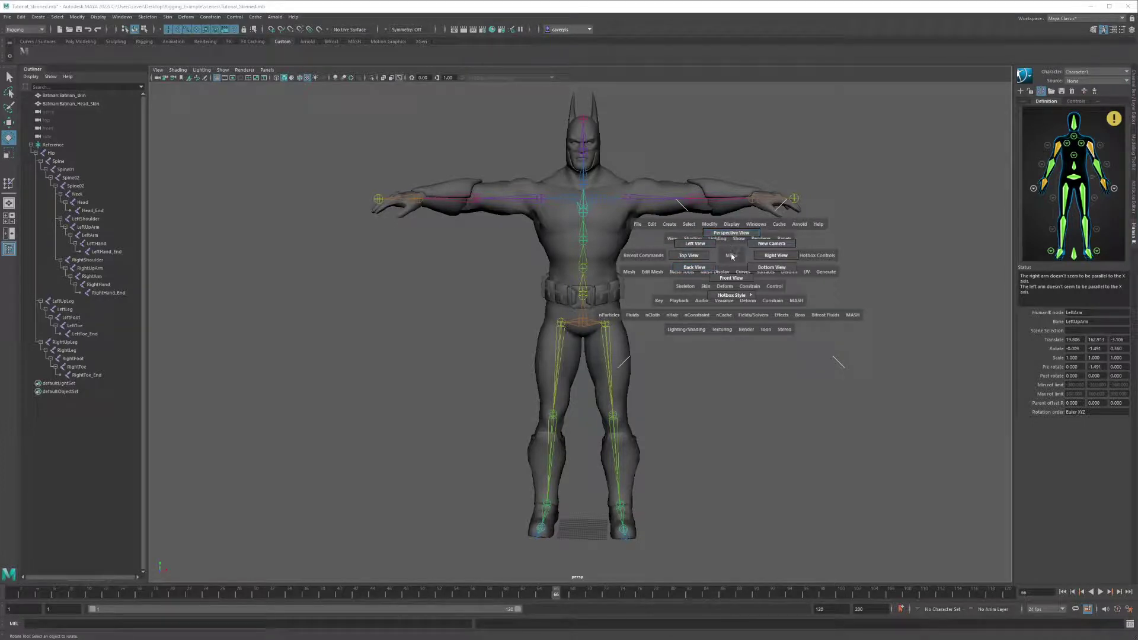
pyautogui.press('space')
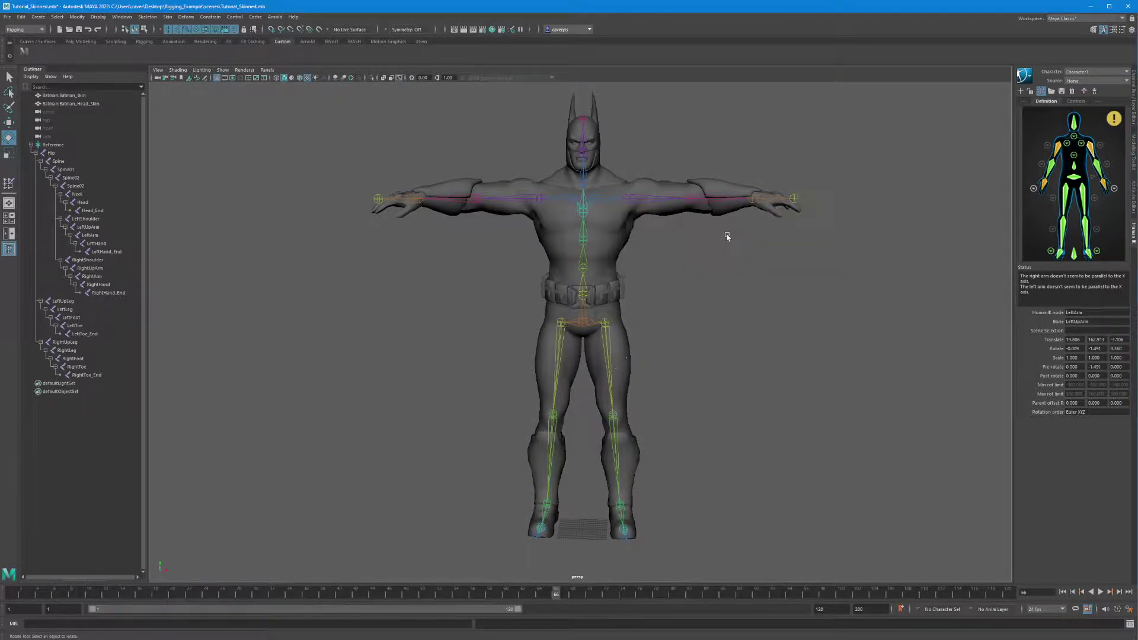
pyautogui.keyDown('alt'); pyautogui.moveTo(726, 233); pyautogui.dragTo(622, 297); pyautogui.keyUp('alt')
pyautogui.click(728, 334)
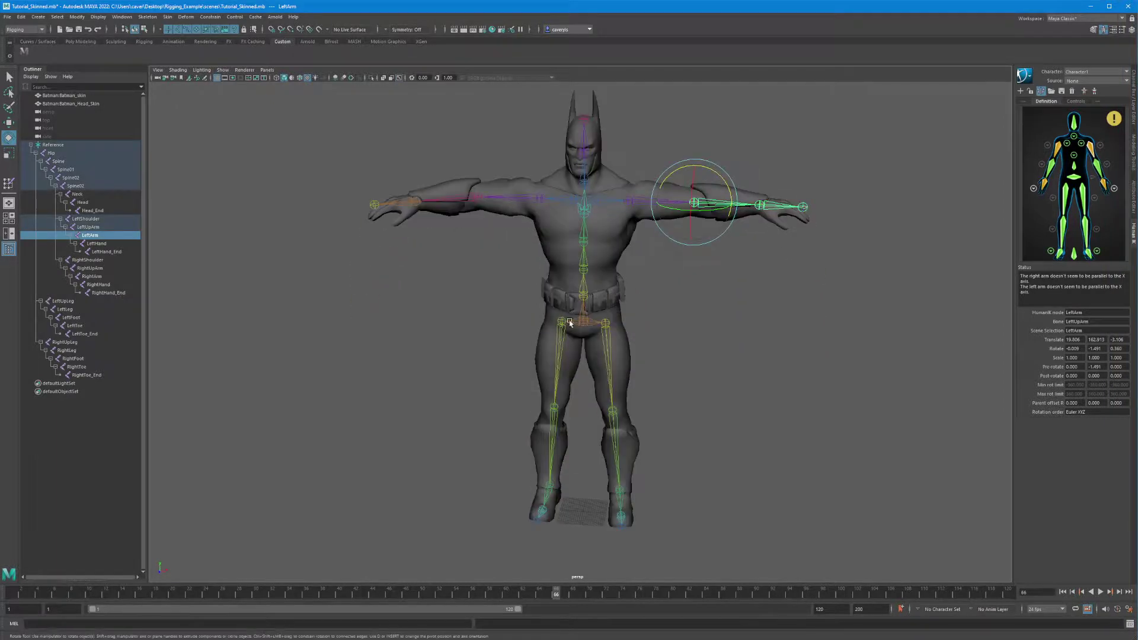
pyautogui.click(580, 324)
pyautogui.click(168, 17)
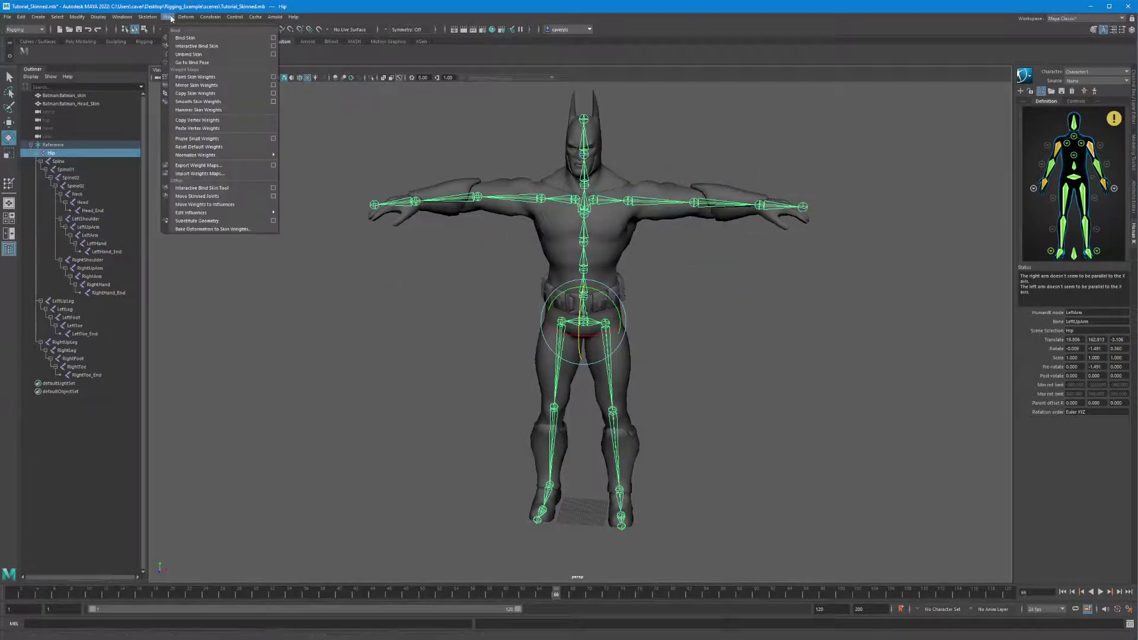
pyautogui.click(180, 63)
# In the front view, rotate the LeftUpArm and RightUpArm joints together from the bind pose until both arms are horizontal.
pyautogui.keyDown('alt'); pyautogui.moveTo(795, 353); pyautogui.dragTo(744, 370); pyautogui.keyUp('alt')
pyautogui.press('space')
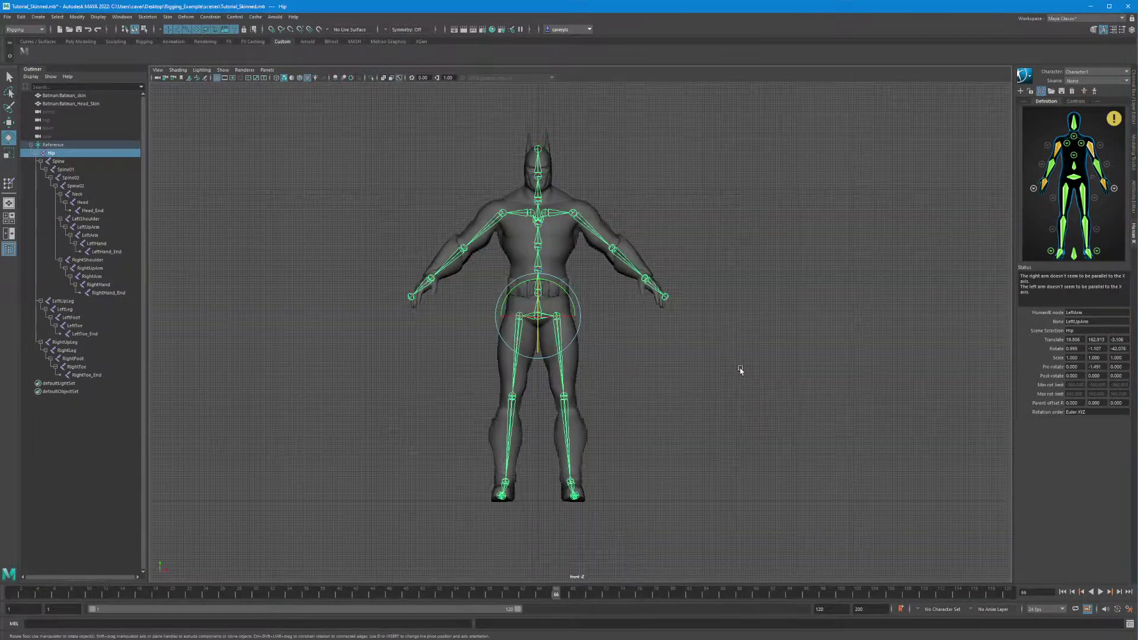
pyautogui.click(594, 232)
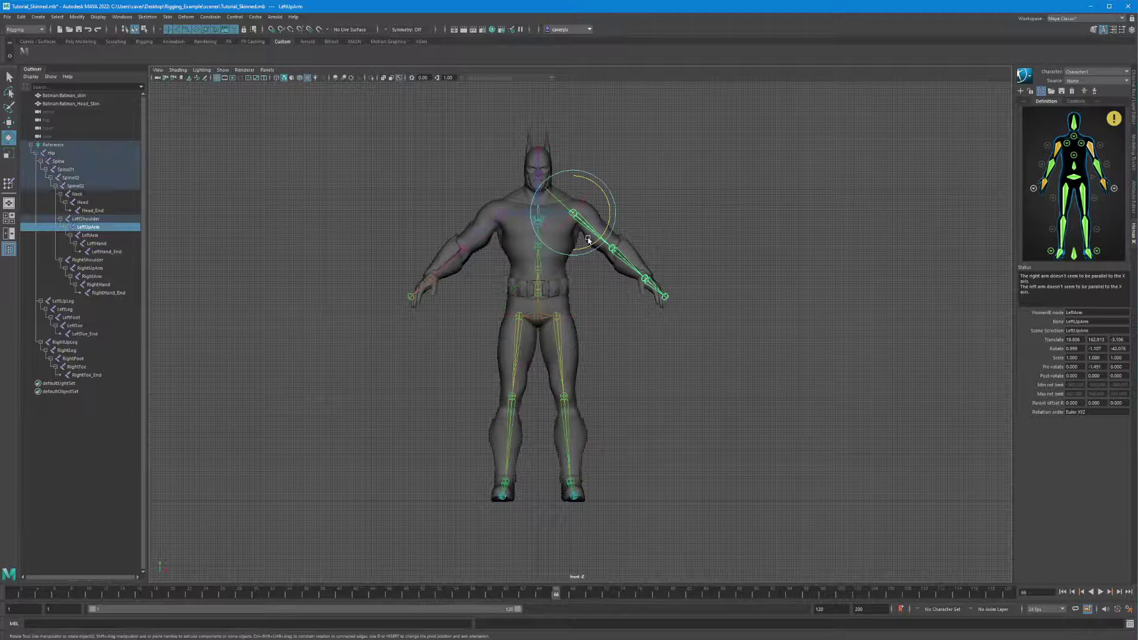
pyautogui.keyDown('shift'); pyautogui.click(493, 220); pyautogui.keyUp('shift')
pyautogui.moveTo(479, 180); pyautogui.dragTo(513, 188)
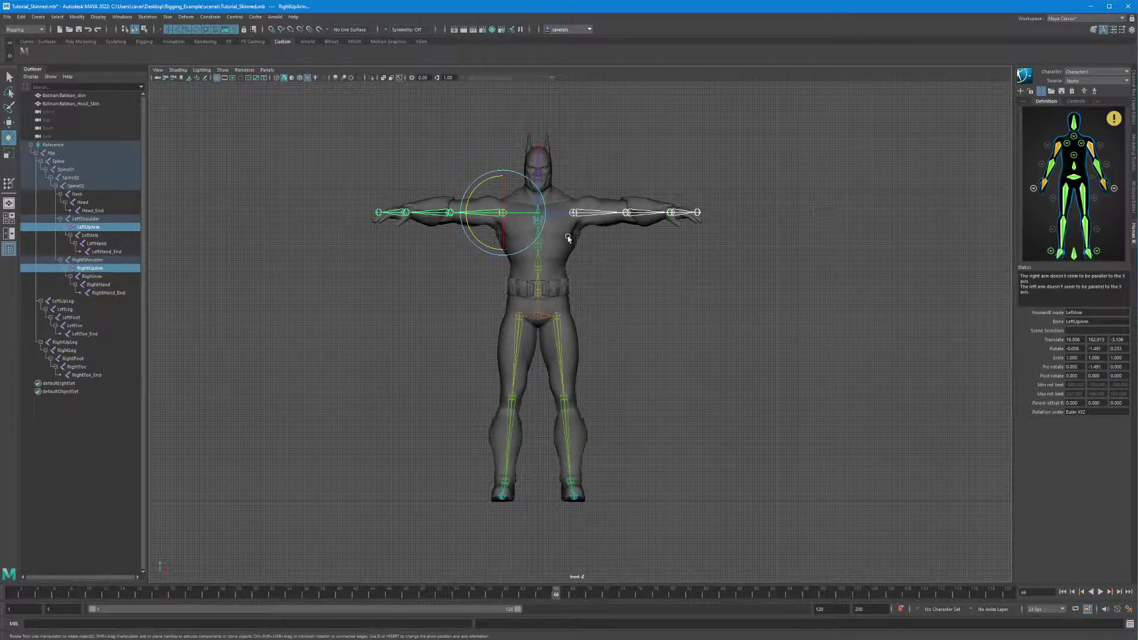
pyautogui.click(630, 264)
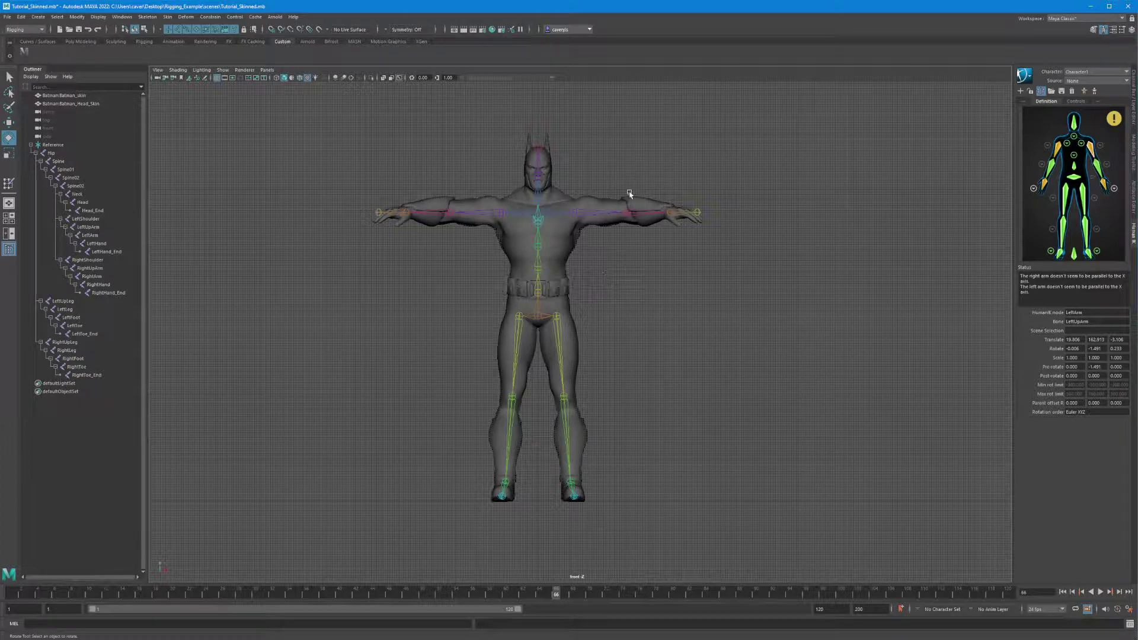
# Inspect the LeftArm joint's transform and joint attributes in the Attribute Editor.
pyautogui.click(644, 220)
pyautogui.hotkey('ctrl', 'a')
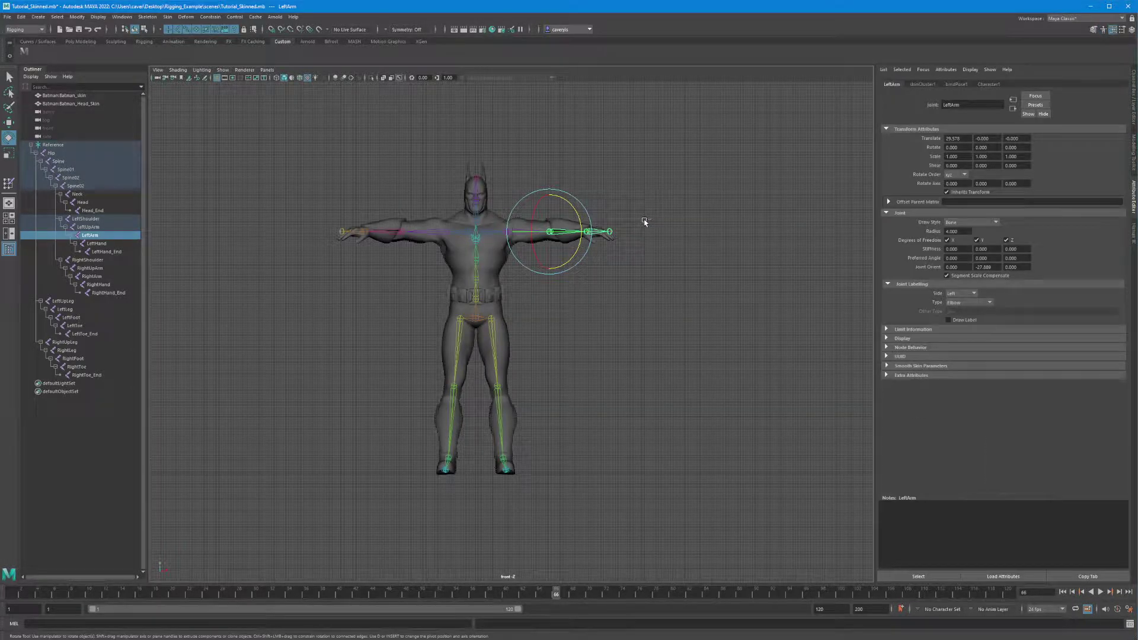
pyautogui.click(646, 221)
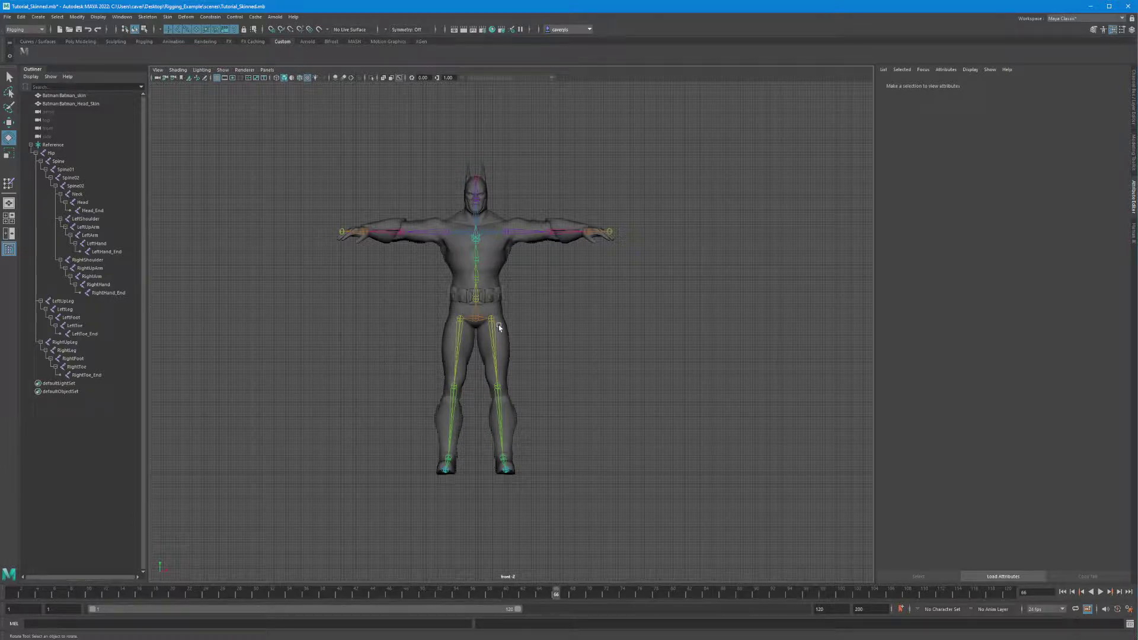
# In the perspective view, rotate the RightArm joint about Y until the right forearm is in line with the upper arm.
pyautogui.press('space')
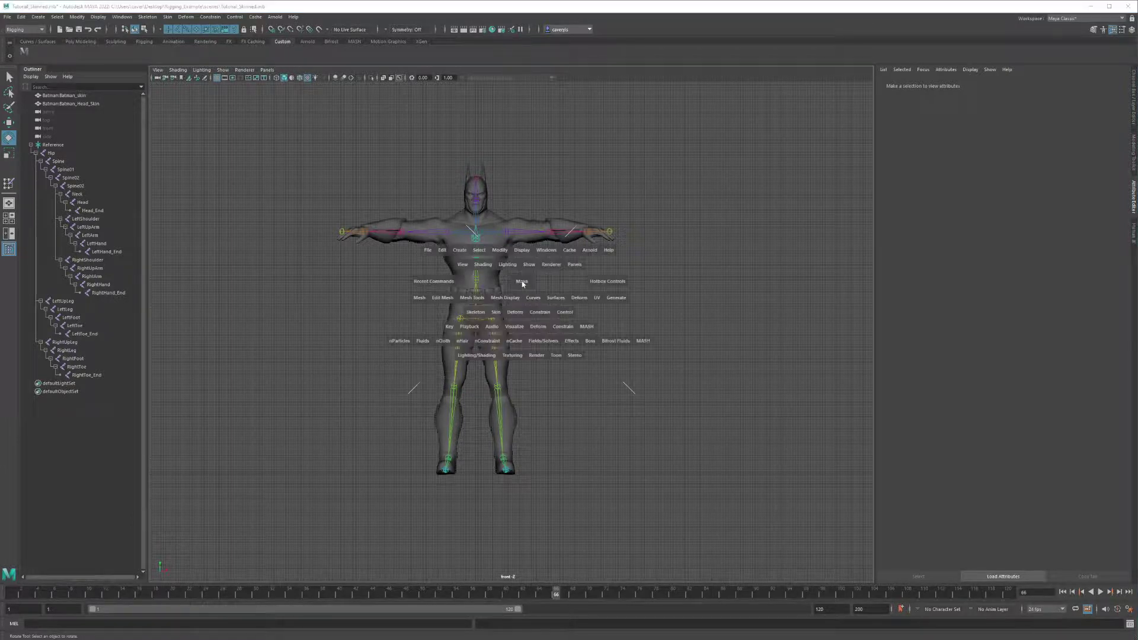
pyautogui.moveTo(521, 285); pyautogui.dragTo(391, 294)
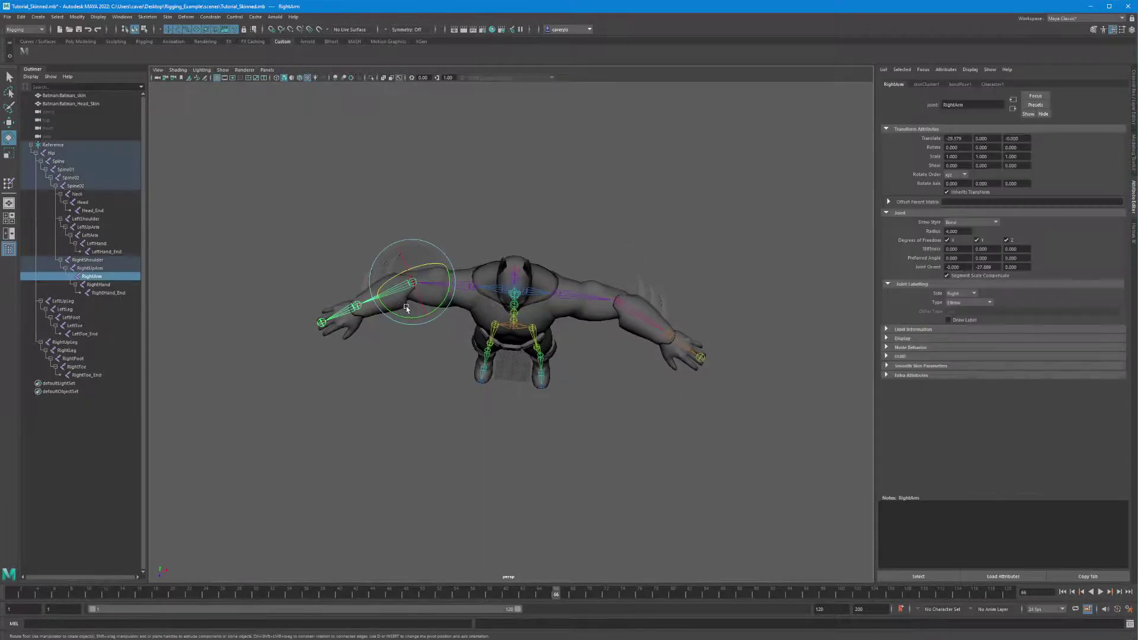
pyautogui.hotkey('ctrl', 'a')
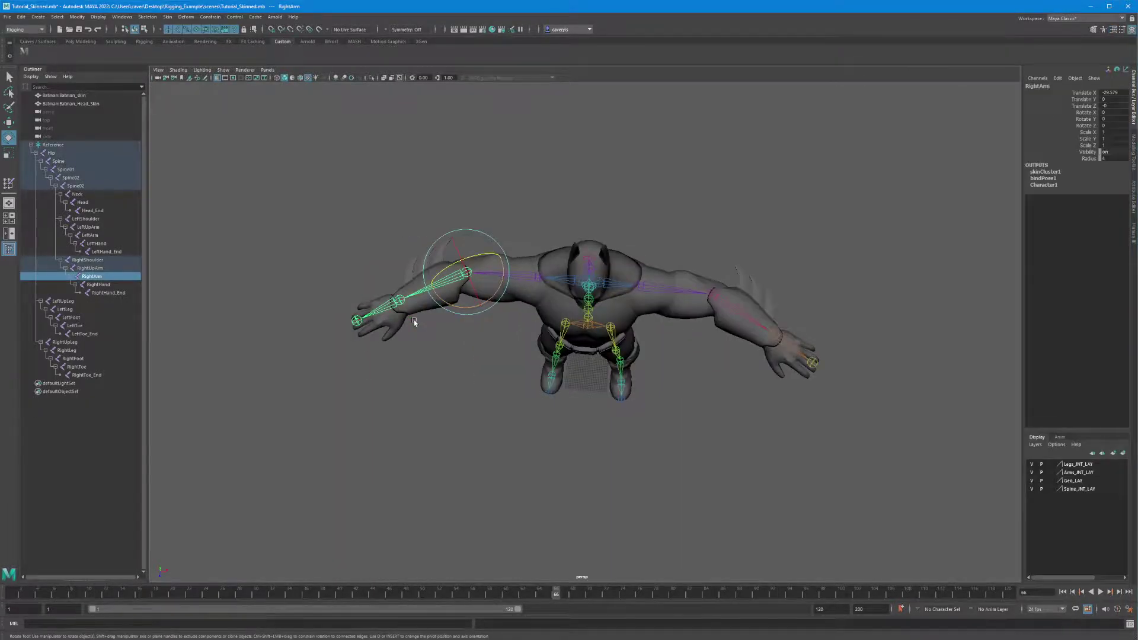
pyautogui.moveTo(452, 308); pyautogui.dragTo(440, 301)
pyautogui.doubleClick(1117, 119)
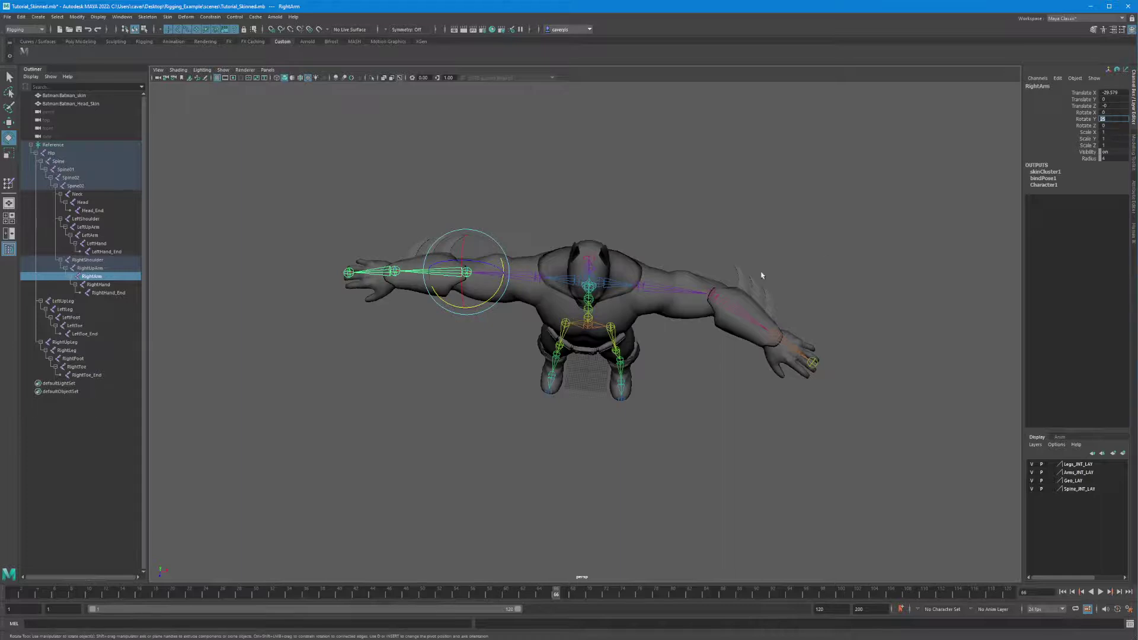
# Straighten the left forearm by rotating the LeftArm joint and setting its Rotate Y to 25.
pyautogui.click(729, 293)
pyautogui.moveTo(726, 317)
pyautogui.mouseDown()
pyautogui.moveTo(731, 332)
pyautogui.moveTo(731, 319)
pyautogui.mouseUp()
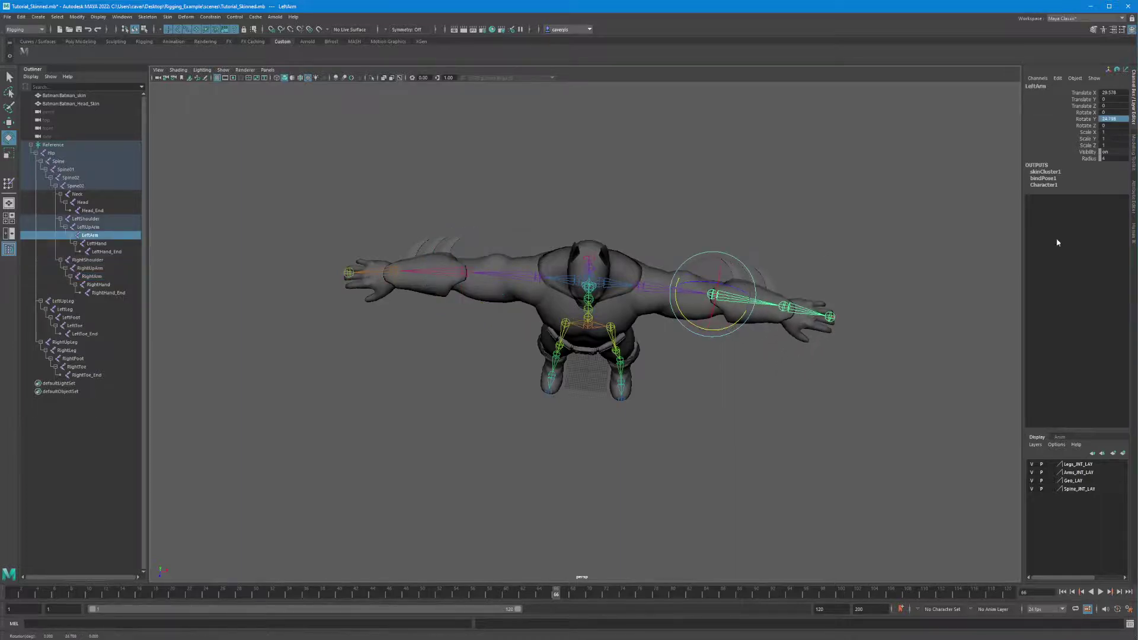
pyautogui.doubleClick(1113, 118)
pyautogui.write('25')
pyautogui.press('Return')
pyautogui.keyDown('alt'); pyautogui.moveTo(521, 393); pyautogui.dragTo(528, 337); pyautogui.keyUp('alt')
pyautogui.scroll(-2, 528, 337)
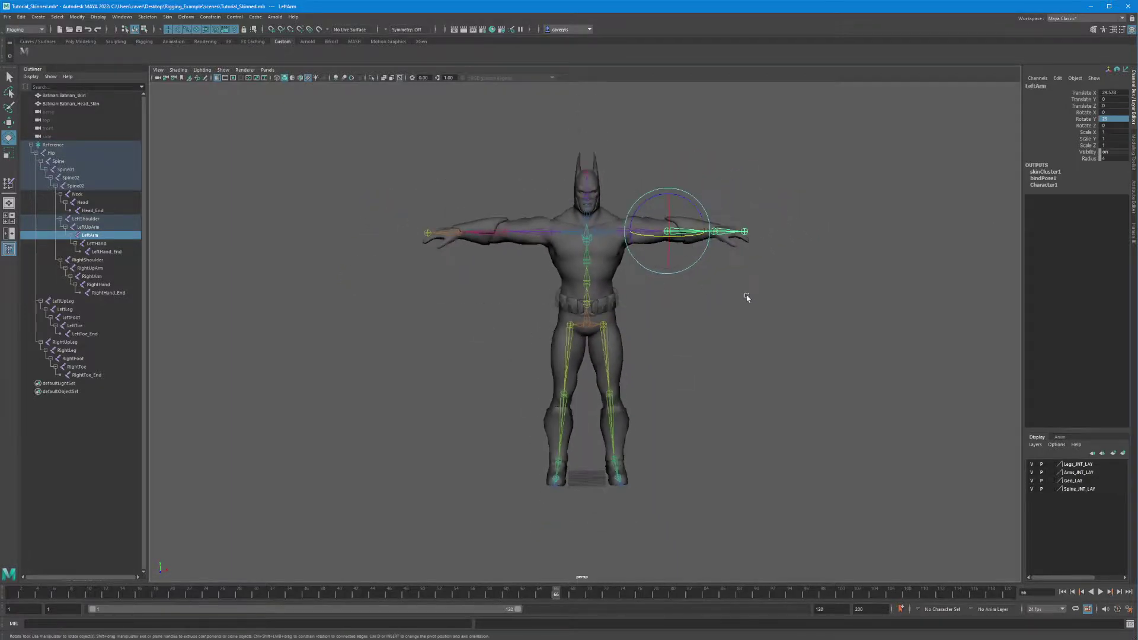
# Check the HumanIK definition status for Character1 and examine the arm joints' alignment in the side view.
pyautogui.click(1133, 235)
pyautogui.keyDown('alt'); pyautogui.moveTo(752, 295); pyautogui.dragTo(659, 289); pyautogui.keyUp('alt')
pyautogui.keyDown('alt'); pyautogui.moveTo(659, 288); pyautogui.dragTo(834, 486, button='right'); pyautogui.keyUp('alt')
pyautogui.press('space')
pyautogui.moveTo(833, 483); pyautogui.dragTo(864, 473)
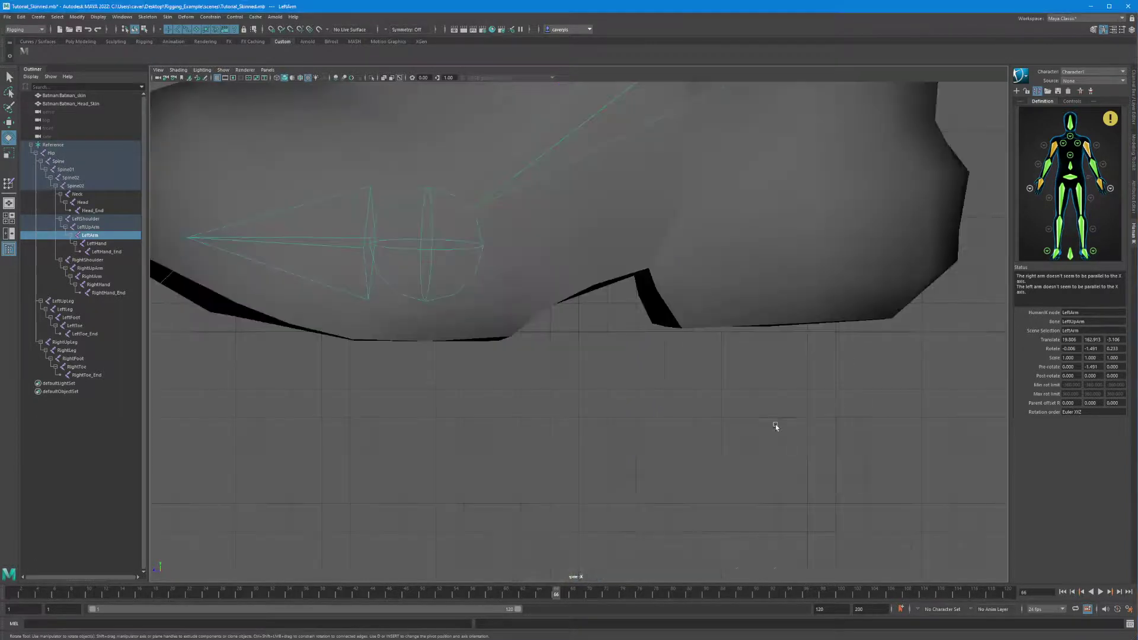
pyautogui.keyDown('alt'); pyautogui.moveTo(339, 116); pyautogui.dragTo(386, 371, button='middle'); pyautogui.keyUp('alt')
pyautogui.keyDown('alt'); pyautogui.moveTo(386, 372); pyautogui.dragTo(60, 160, button='right'); pyautogui.keyUp('alt')
pyautogui.keyDown('alt'); pyautogui.moveTo(788, 118); pyautogui.dragTo(553, 424, button='middle'); pyautogui.keyUp('alt')
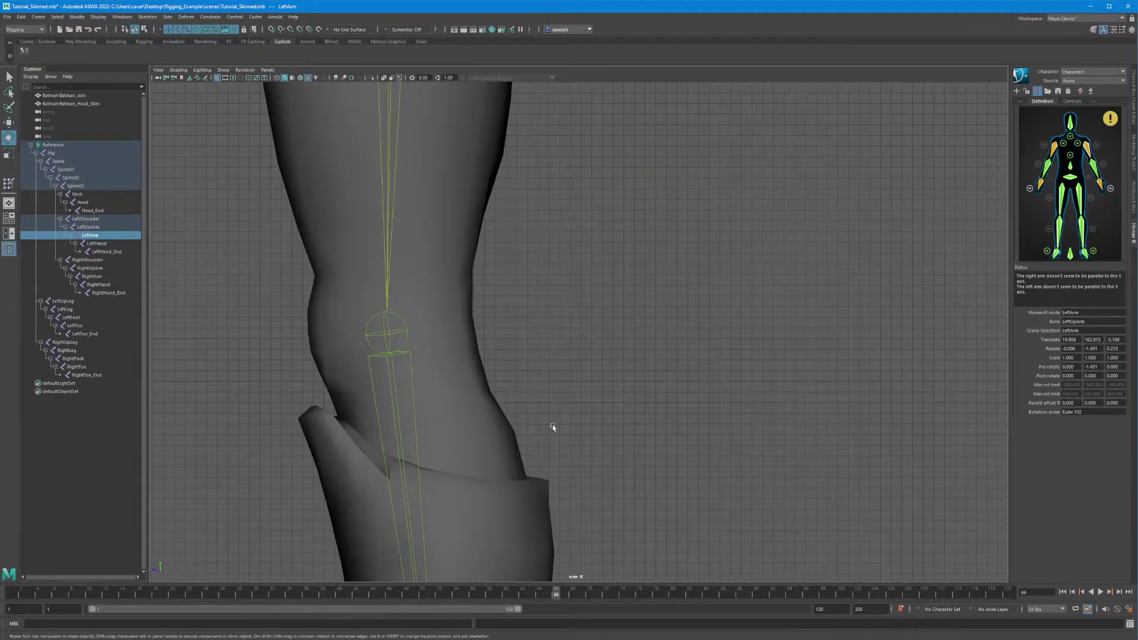
pyautogui.keyDown('alt'); pyautogui.moveTo(422, 107); pyautogui.dragTo(528, 373, button='middle'); pyautogui.keyUp('alt')
pyautogui.keyDown('alt'); pyautogui.moveTo(529, 247); pyautogui.dragTo(523, 472, button='middle'); pyautogui.keyUp('alt')
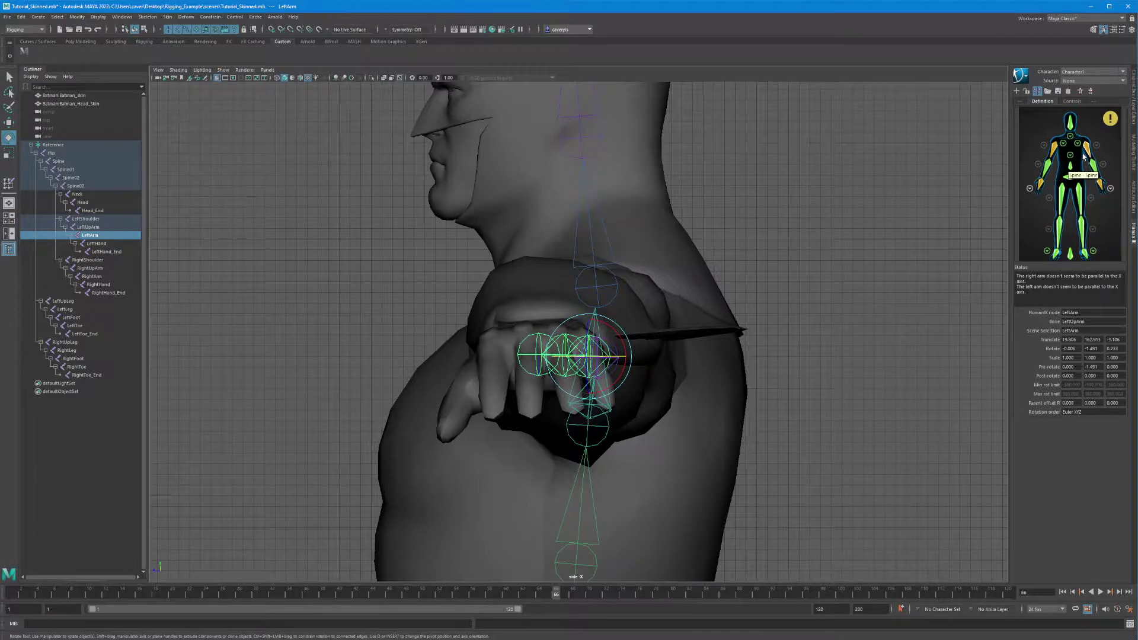
# Try rotating the LeftUpArm and RightUpArm joints together in the side view, and undo the rotations.
pyautogui.press('space')
pyautogui.click(749, 278)
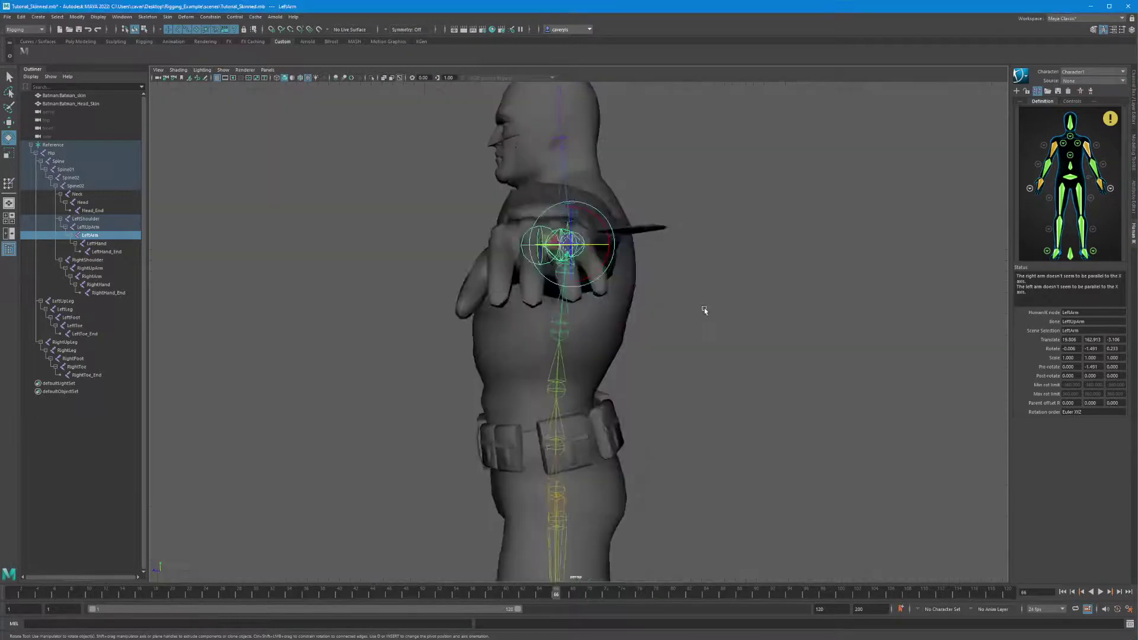
pyautogui.click(586, 259)
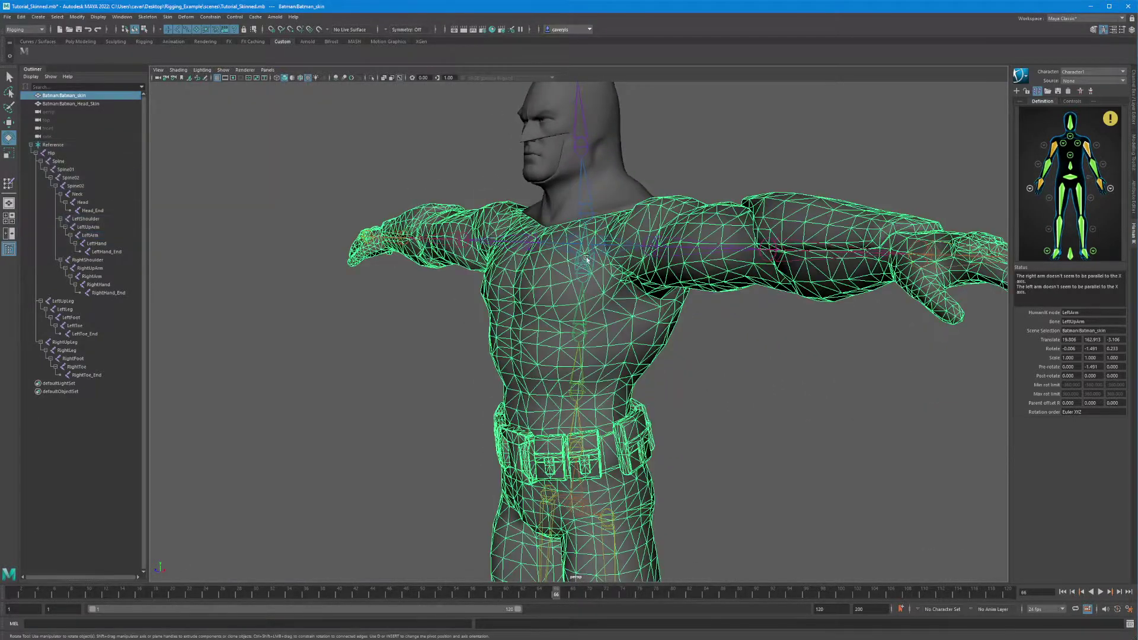
pyautogui.click(642, 248)
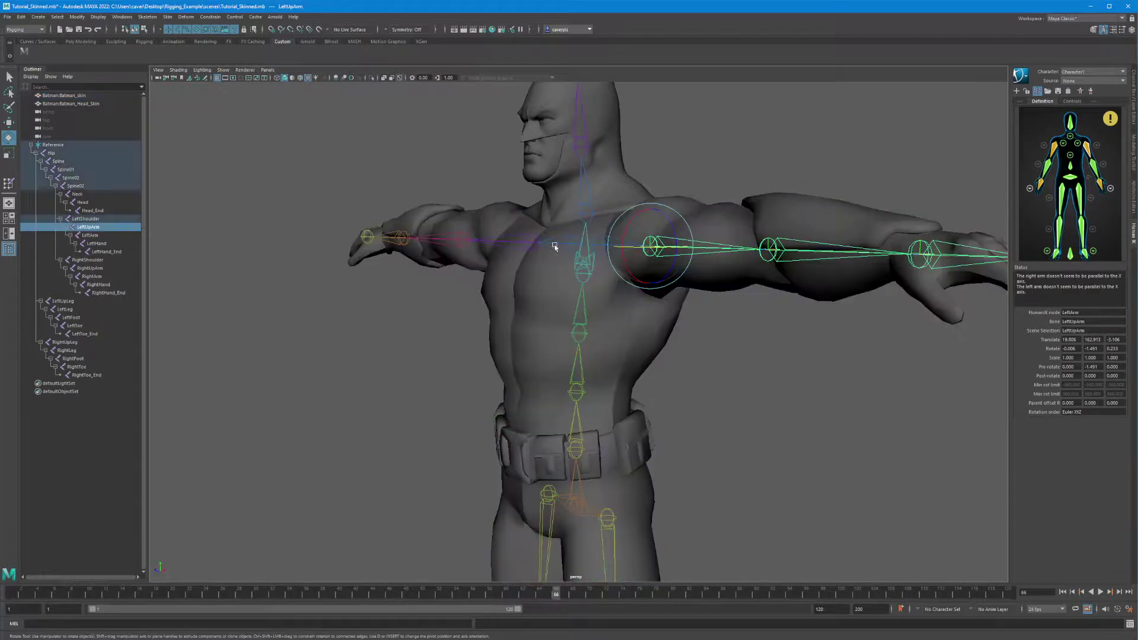
pyautogui.keyDown('shift'); pyautogui.click(522, 243); pyautogui.keyUp('shift')
pyautogui.press('space')
pyautogui.moveTo(522, 243); pyautogui.dragTo(546, 243)
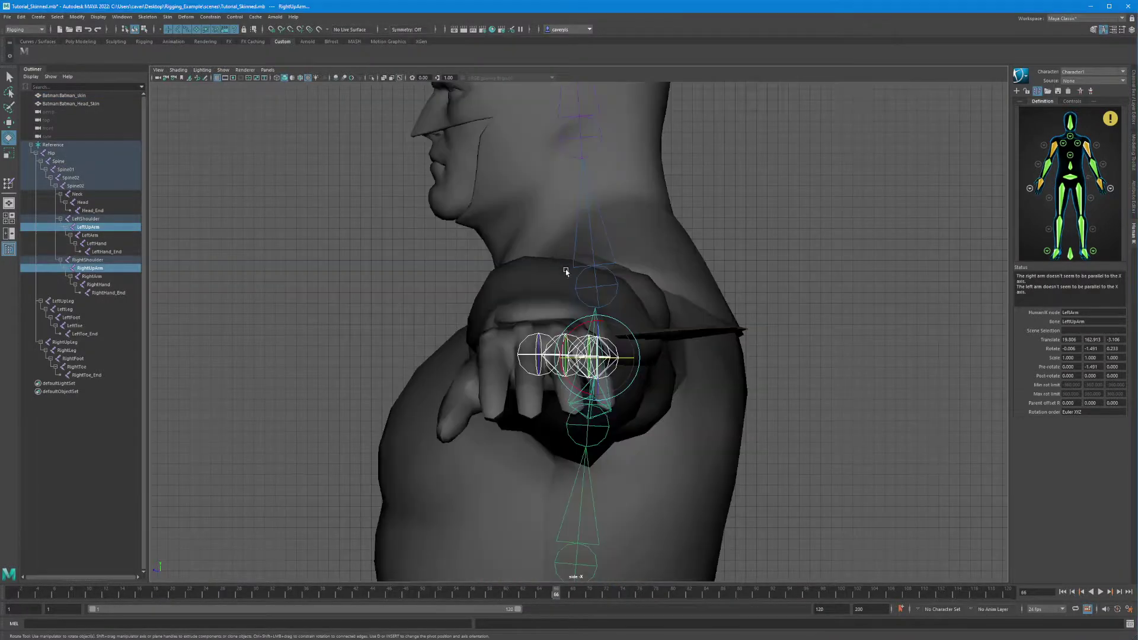
pyautogui.moveTo(584, 323); pyautogui.dragTo(585, 332)
pyautogui.hotkey('ctrl', 'z')
pyautogui.hotkey('ctrl', 'z')
pyautogui.hotkey('ctrl', 'z')
pyautogui.hotkey('ctrl', 'z')
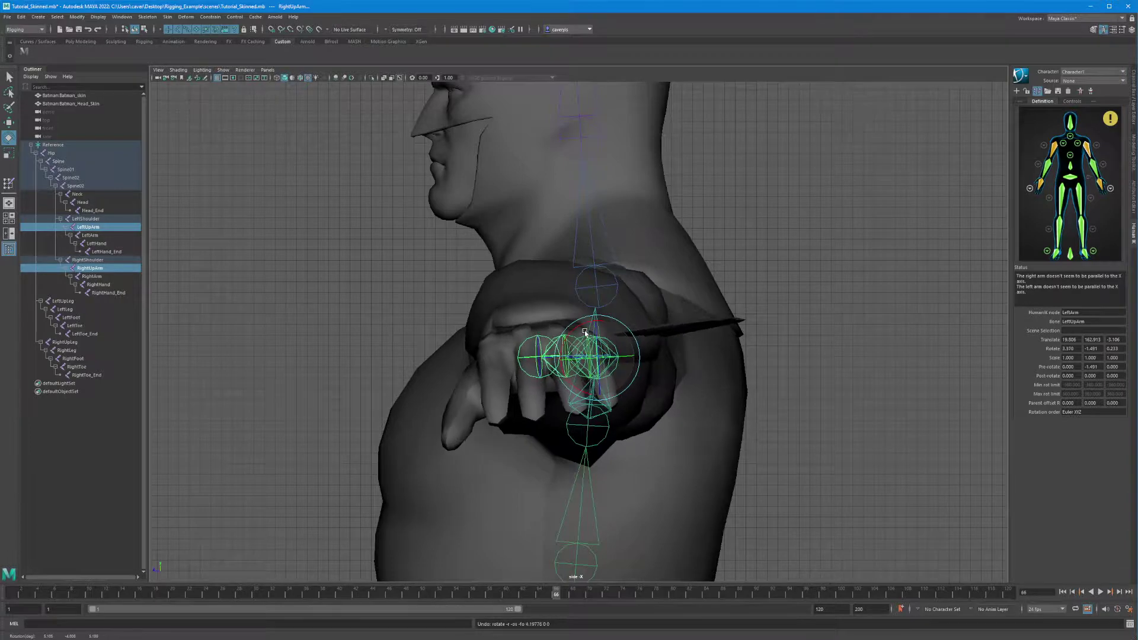
pyautogui.moveTo(543, 354); pyautogui.dragTo(507, 331)
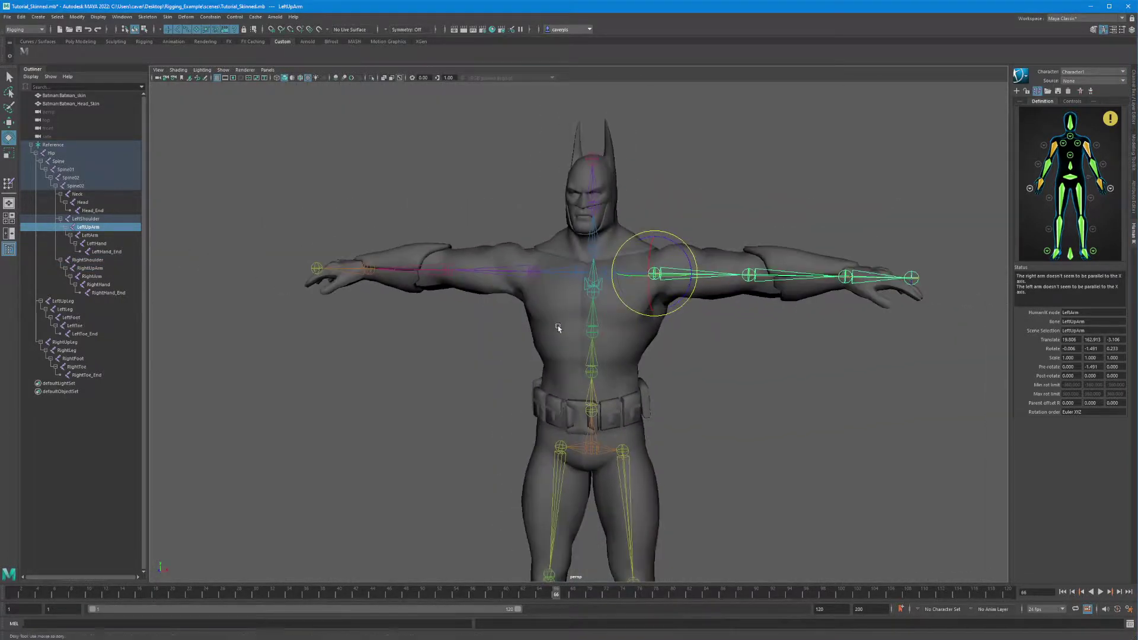
# Examine the T-pose from several angles and compare the arms with the HumanIK validation status.
pyautogui.scroll(-3, 559, 327)
pyautogui.moveTo(1113, 126)
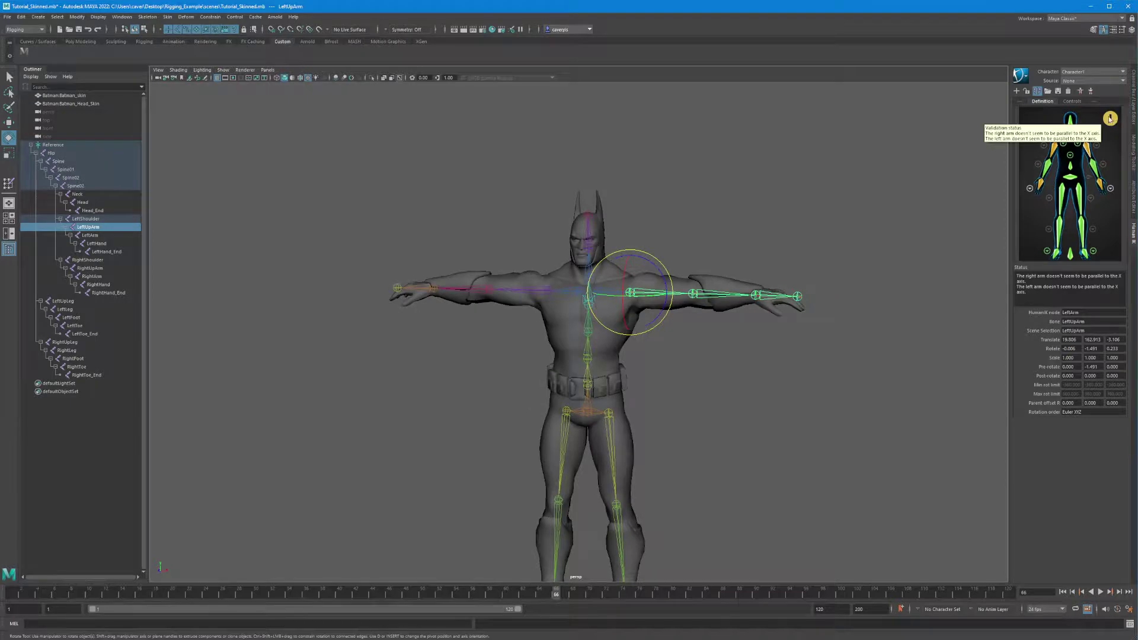
pyautogui.scroll(-3, 803, 287)
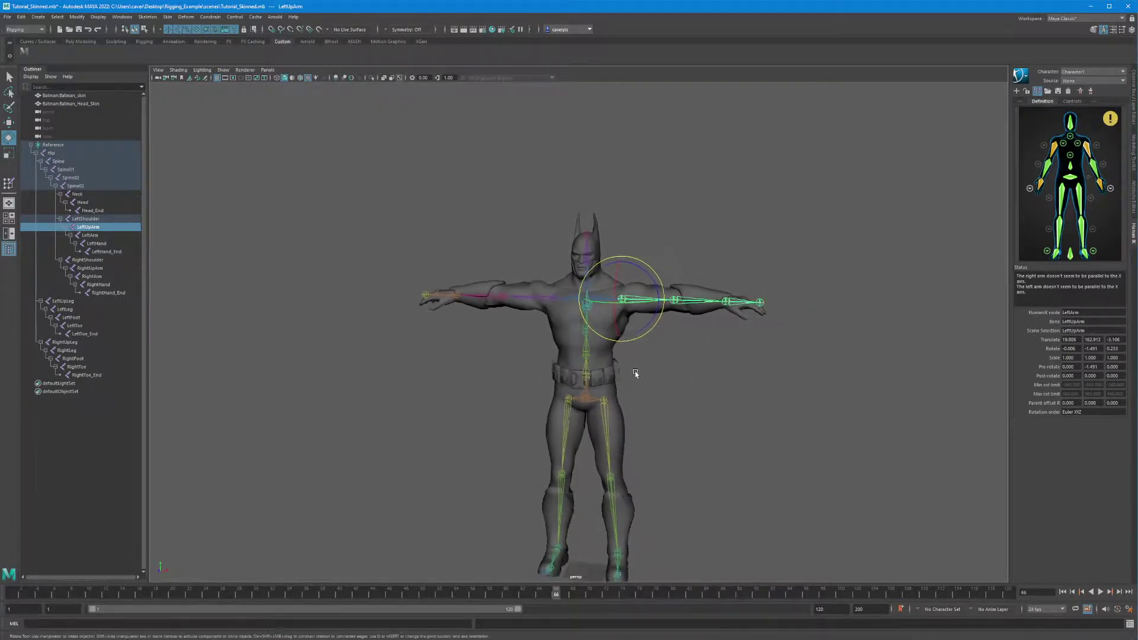
pyautogui.keyDown('alt'); pyautogui.moveTo(635, 376); pyautogui.dragTo(640, 278, button='middle'); pyautogui.keyUp('alt')
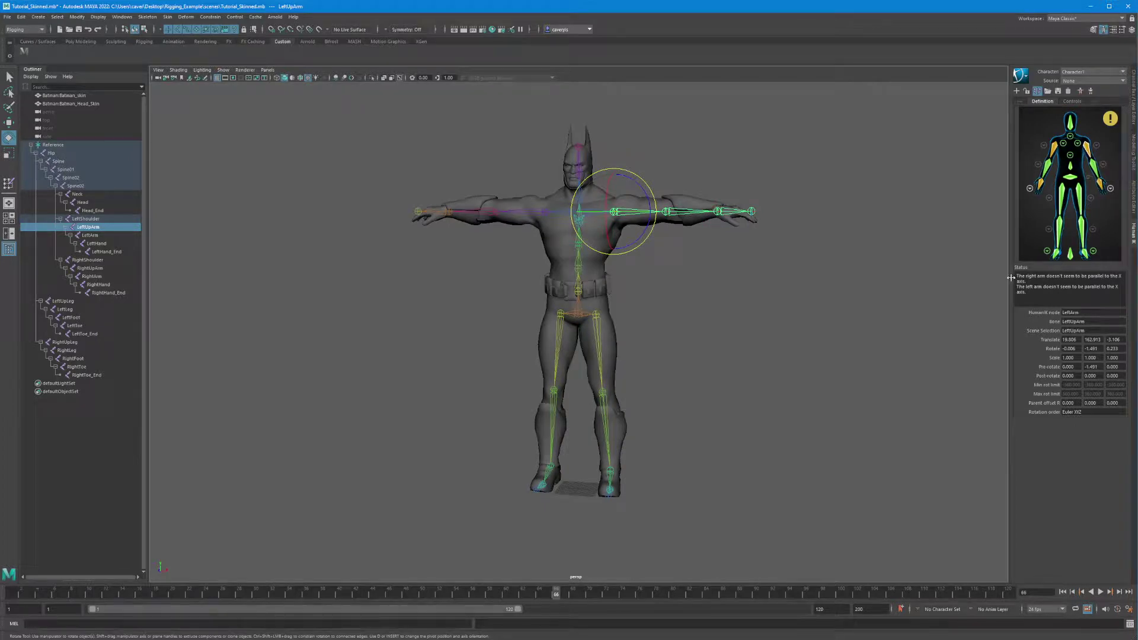
pyautogui.click(1043, 283)
pyautogui.keyDown('alt'); pyautogui.moveTo(769, 305); pyautogui.dragTo(755, 294); pyautogui.keyUp('alt')
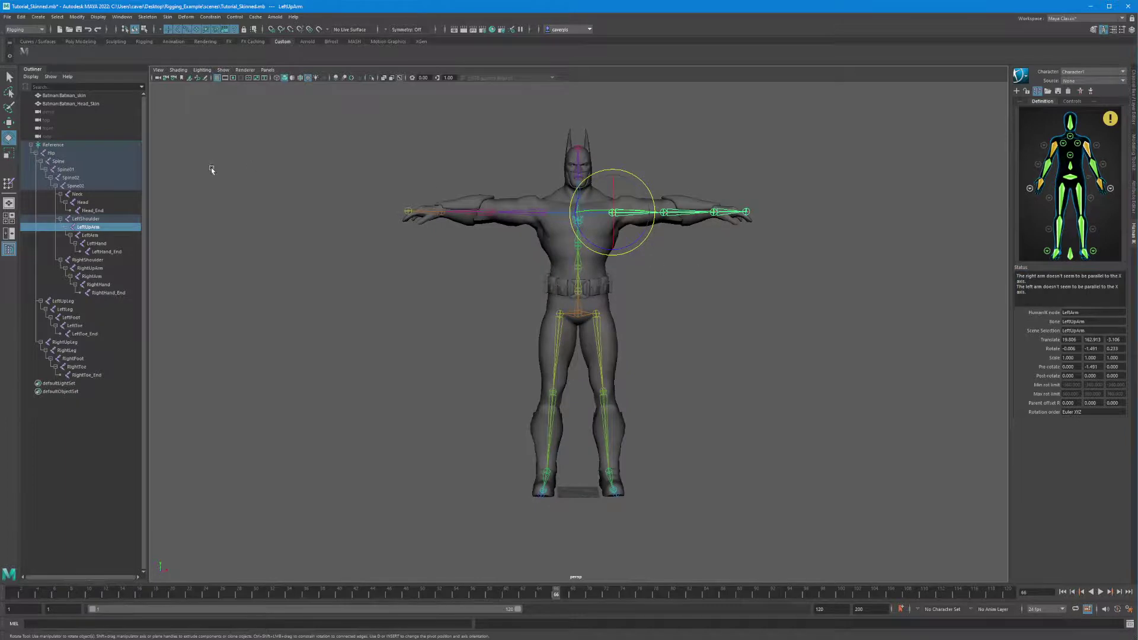
pyautogui.moveTo(821, 267)
pyautogui.keyDown('alt'); pyautogui.mouseDown()
pyautogui.moveTo(800, 270)
pyautogui.moveTo(830, 274)
pyautogui.mouseUp(); pyautogui.keyUp('alt')
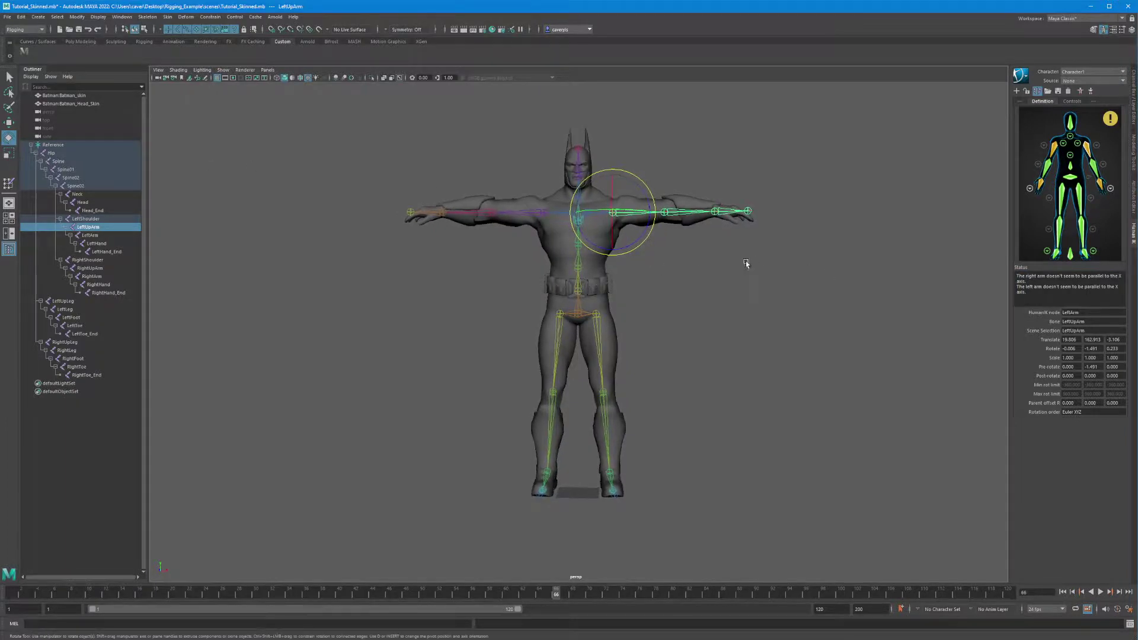
pyautogui.keyDown('alt'); pyautogui.moveTo(746, 264); pyautogui.dragTo(643, 343); pyautogui.keyUp('alt')
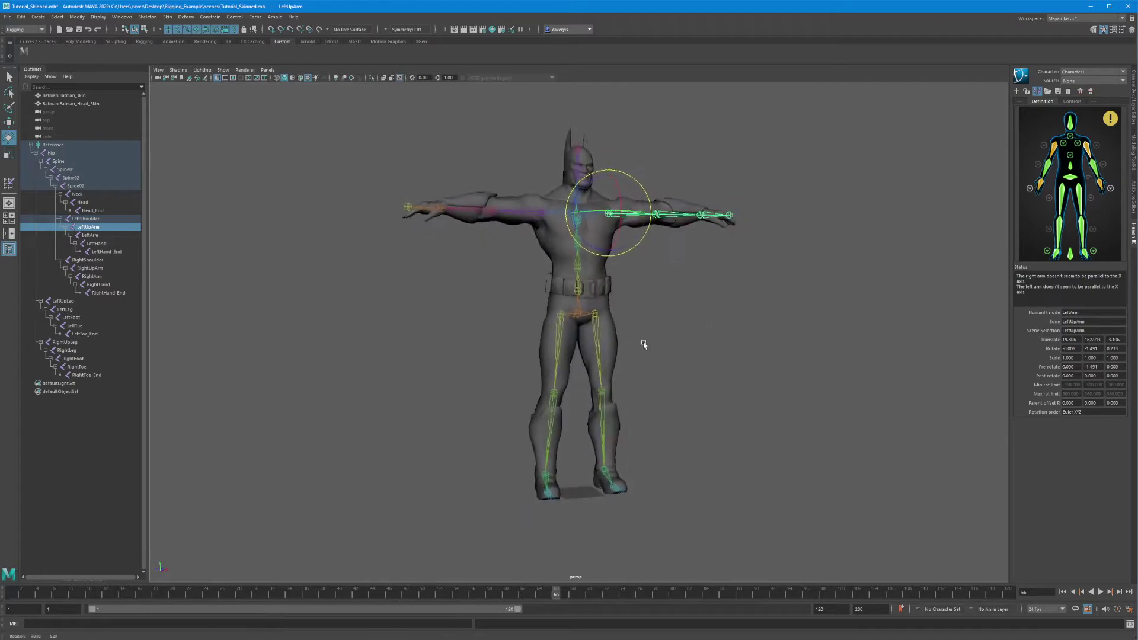
pyautogui.keyDown('alt'); pyautogui.moveTo(744, 219); pyautogui.dragTo(734, 220); pyautogui.keyUp('alt')
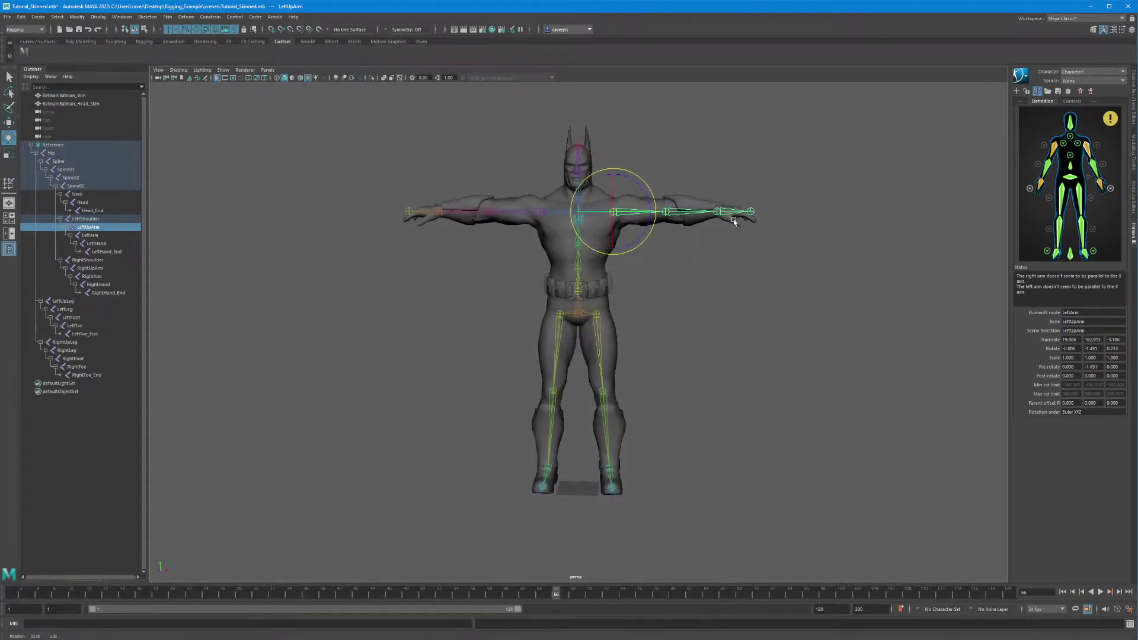
pyautogui.keyDown('alt'); pyautogui.moveTo(568, 214); pyautogui.dragTo(571, 243, button='middle'); pyautogui.keyUp('alt')
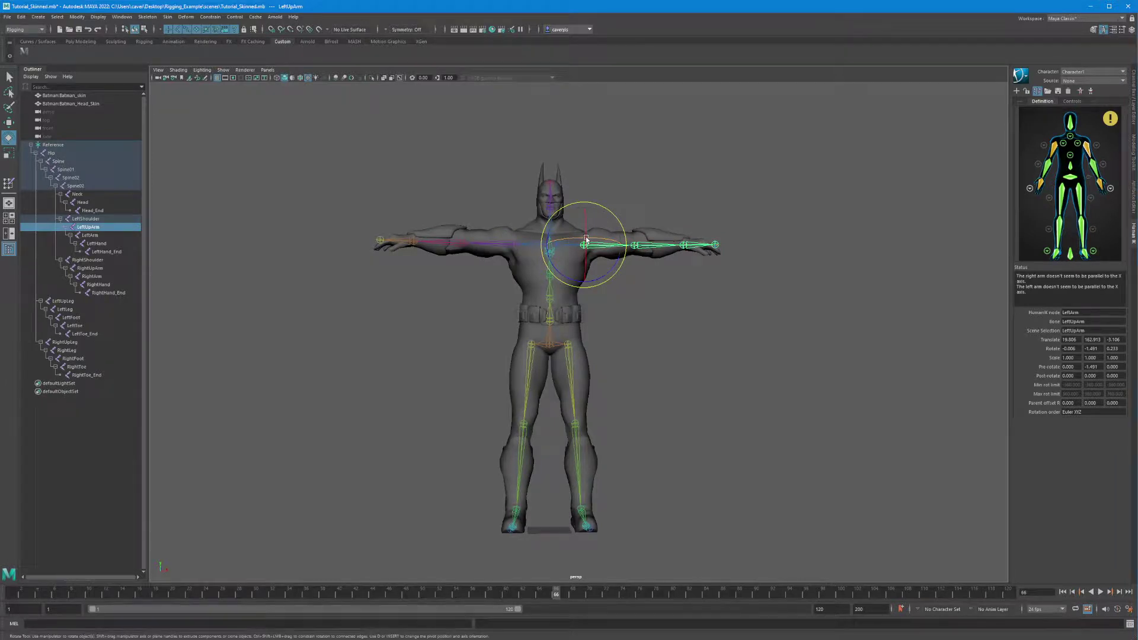
pyautogui.keyDown('alt'); pyautogui.moveTo(586, 239); pyautogui.dragTo(664, 225); pyautogui.keyUp('alt')
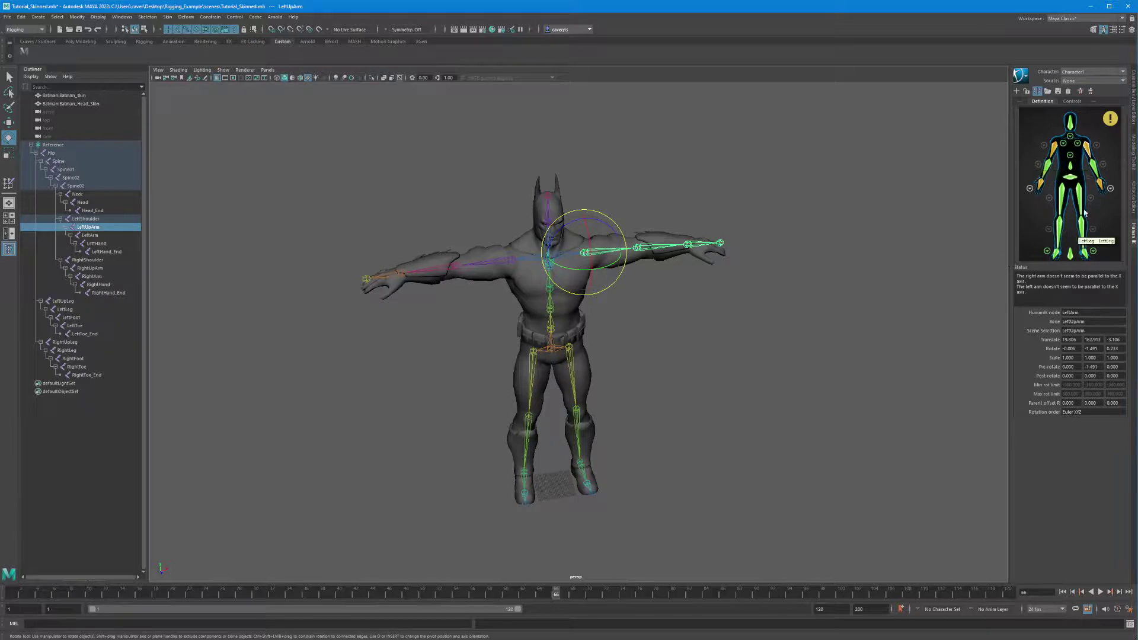
pyautogui.keyDown('alt'); pyautogui.moveTo(757, 279); pyautogui.dragTo(648, 278); pyautogui.keyUp('alt')
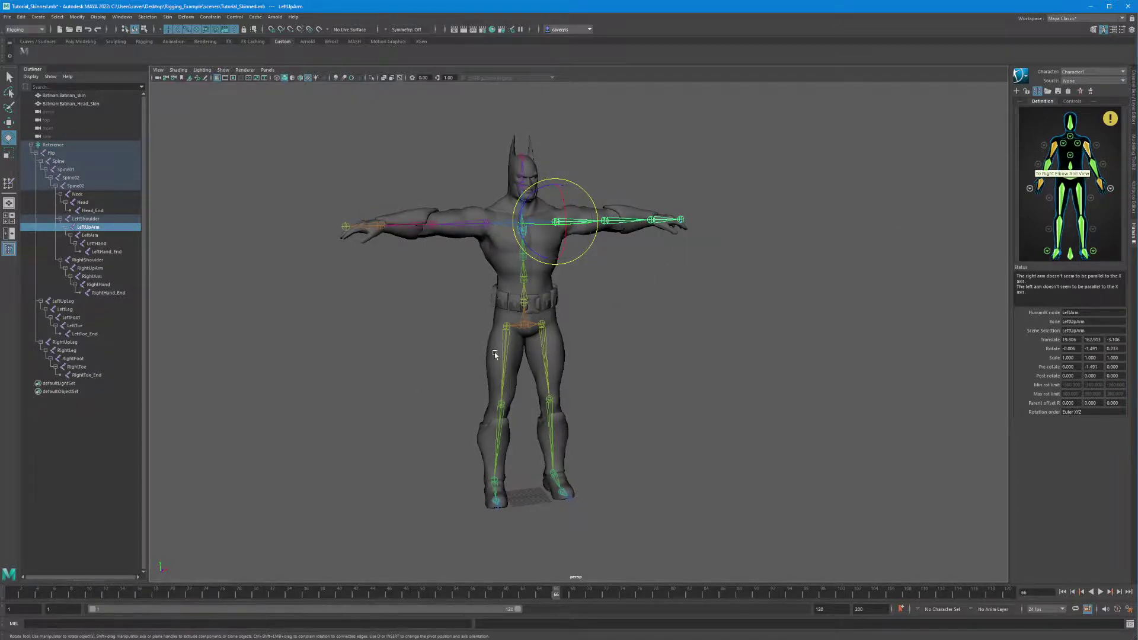
pyautogui.keyDown('alt'); pyautogui.moveTo(494, 352); pyautogui.dragTo(473, 361); pyautogui.keyUp('alt')
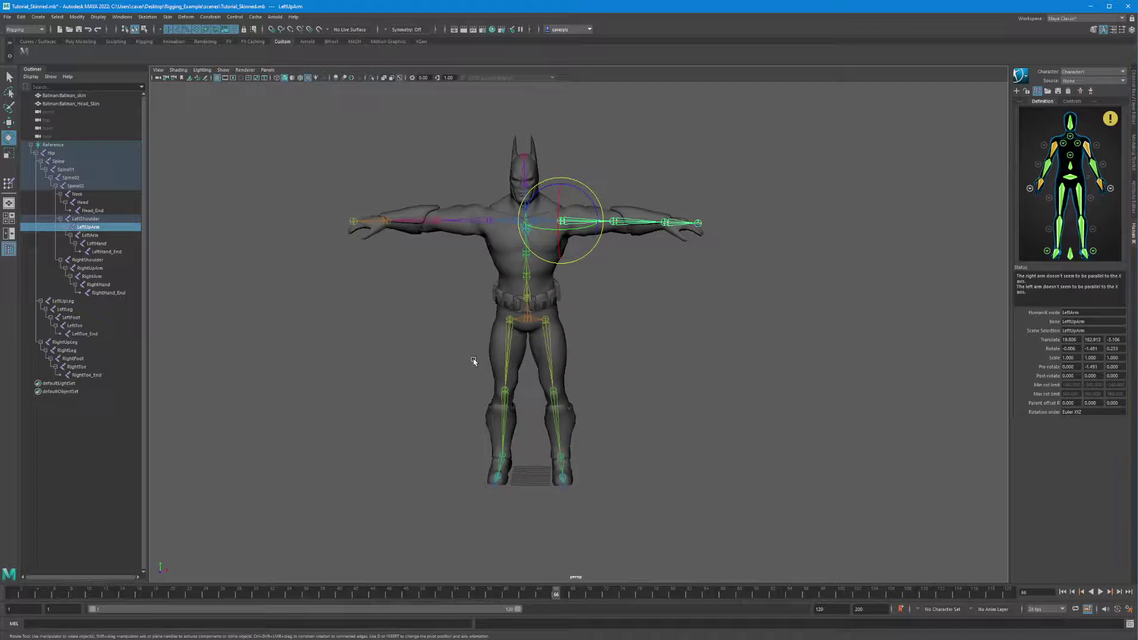
pyautogui.keyDown('alt'); pyautogui.moveTo(474, 361); pyautogui.dragTo(491, 354); pyautogui.keyUp('alt')
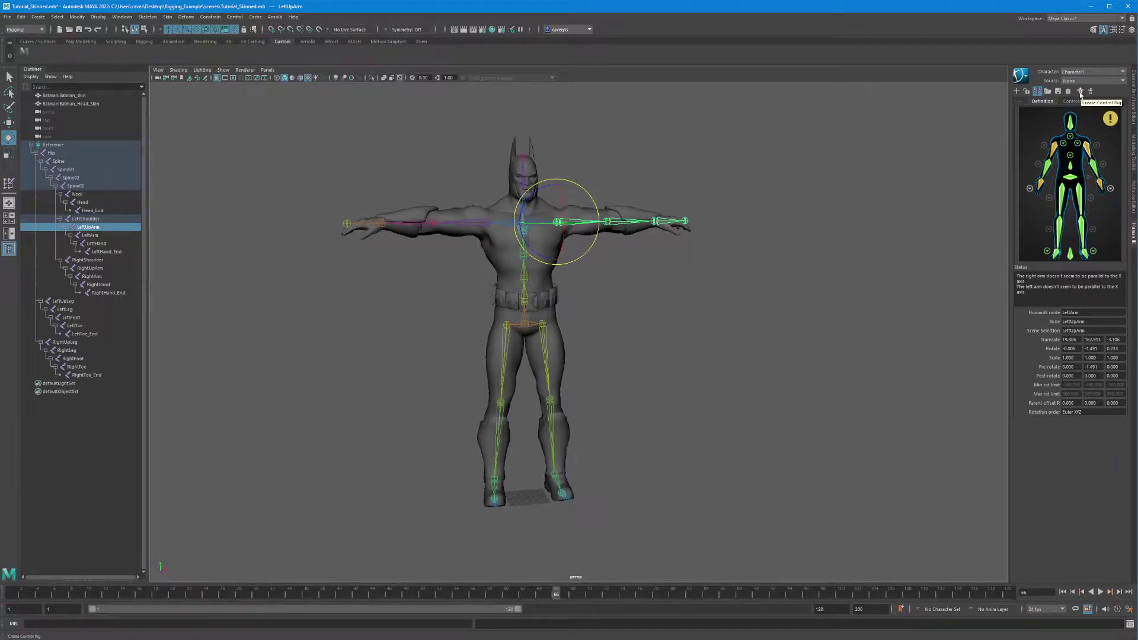
# Create a HumanIK control rig for Character1.
pyautogui.click(1022, 76)
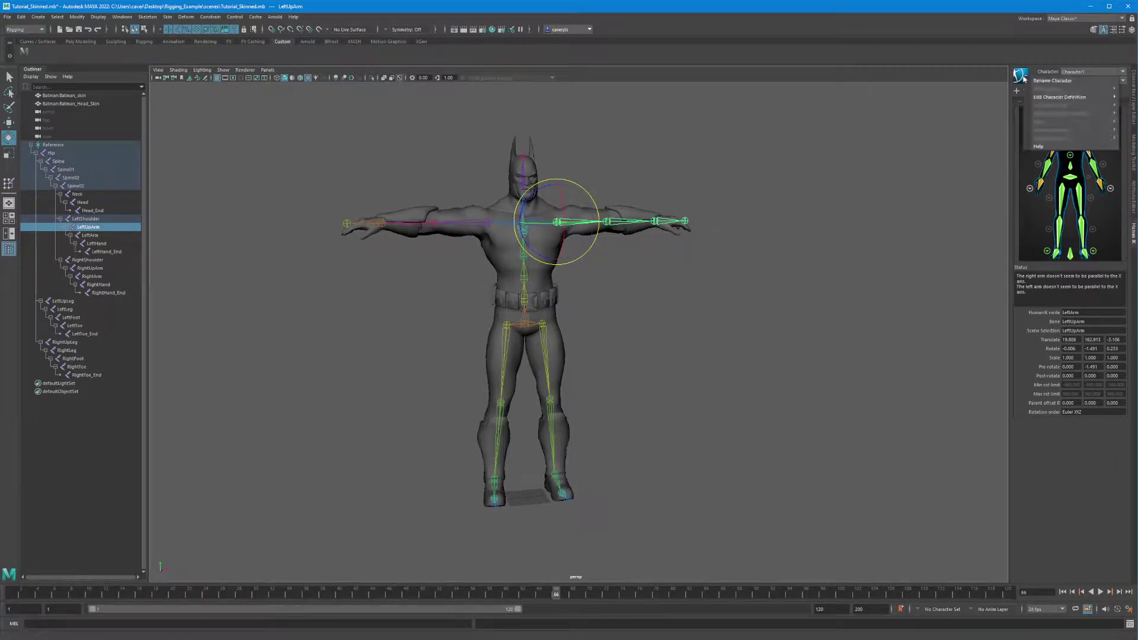
pyautogui.moveTo(1050, 98)
pyautogui.click(1051, 65)
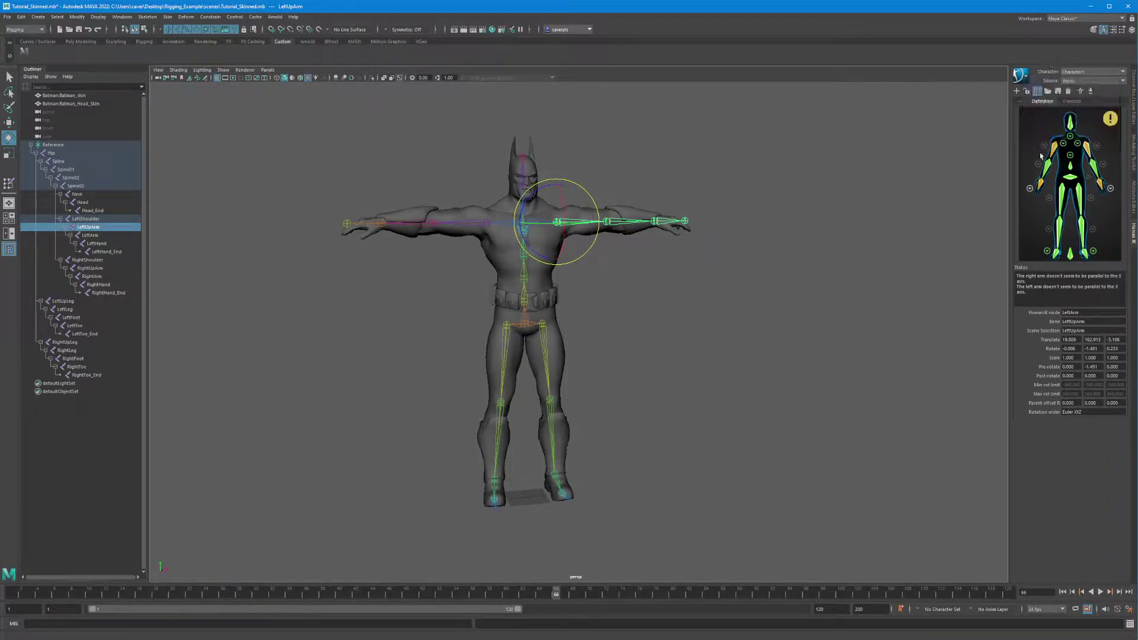
pyautogui.click(1080, 91)
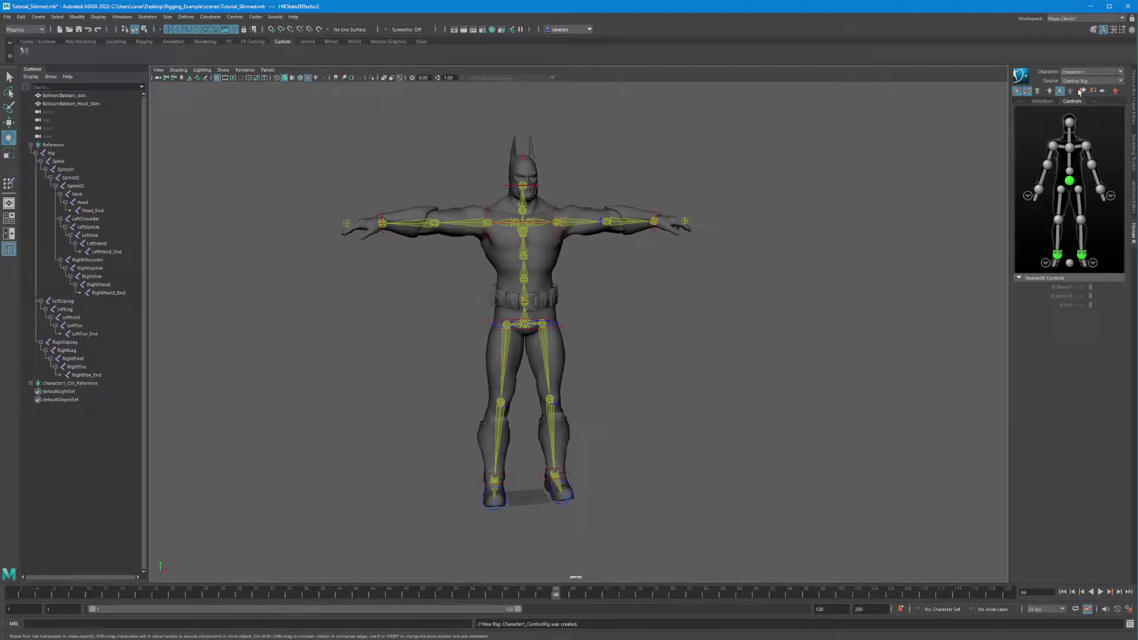
# Rotate the control rig's left shoulder effector to lower the left arm beside the body.
pyautogui.keyDown('alt'); pyautogui.moveTo(598, 237); pyautogui.dragTo(556, 228); pyautogui.keyUp('alt')
pyautogui.click(552, 211)
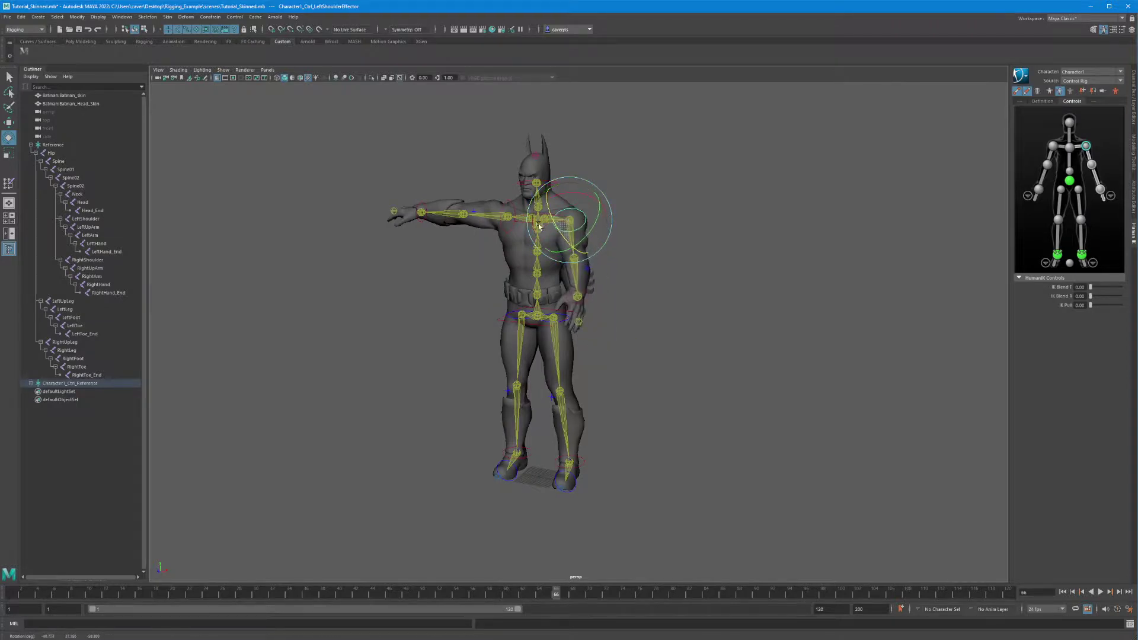
pyautogui.keyDown('alt'); pyautogui.moveTo(607, 279); pyautogui.dragTo(649, 281); pyautogui.keyUp('alt')
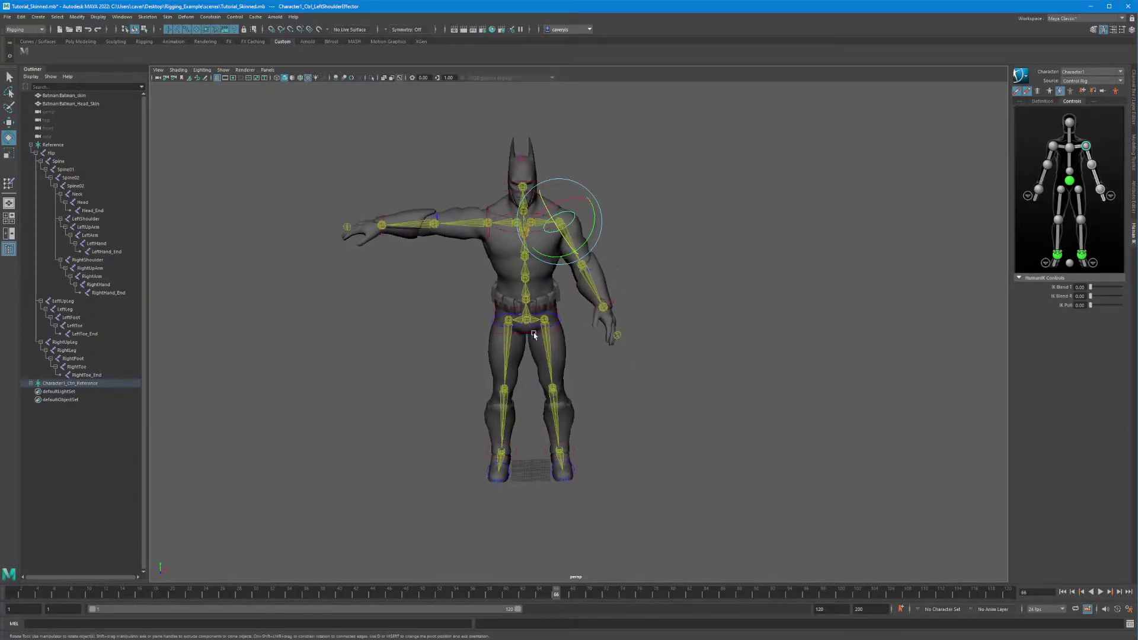
# Move the control rig's hips effector downward so the character crouches with bent knees.
pyautogui.click(532, 338)
pyautogui.click(532, 336)
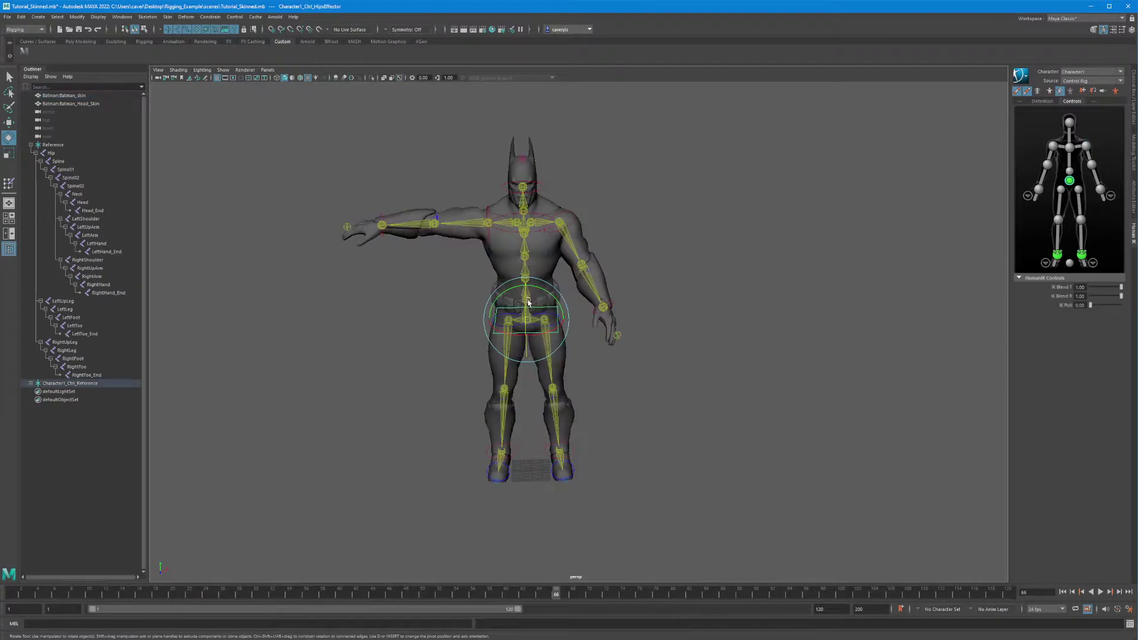
pyautogui.press('w')
pyautogui.moveTo(525, 283); pyautogui.dragTo(466, 303)
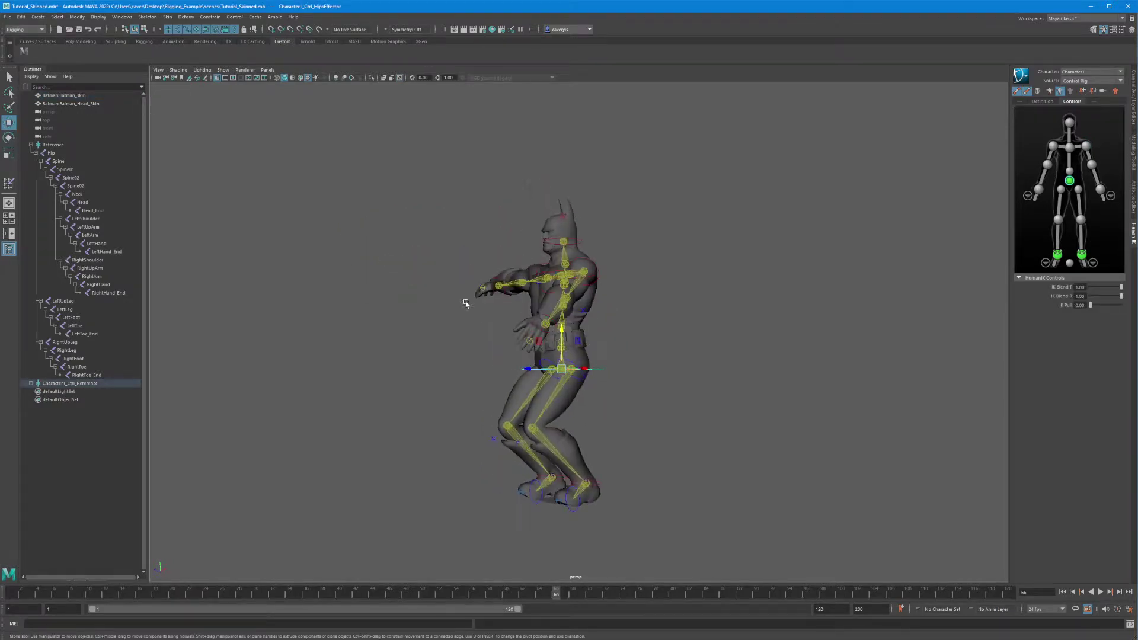
pyautogui.moveTo(536, 342); pyautogui.dragTo(497, 409)
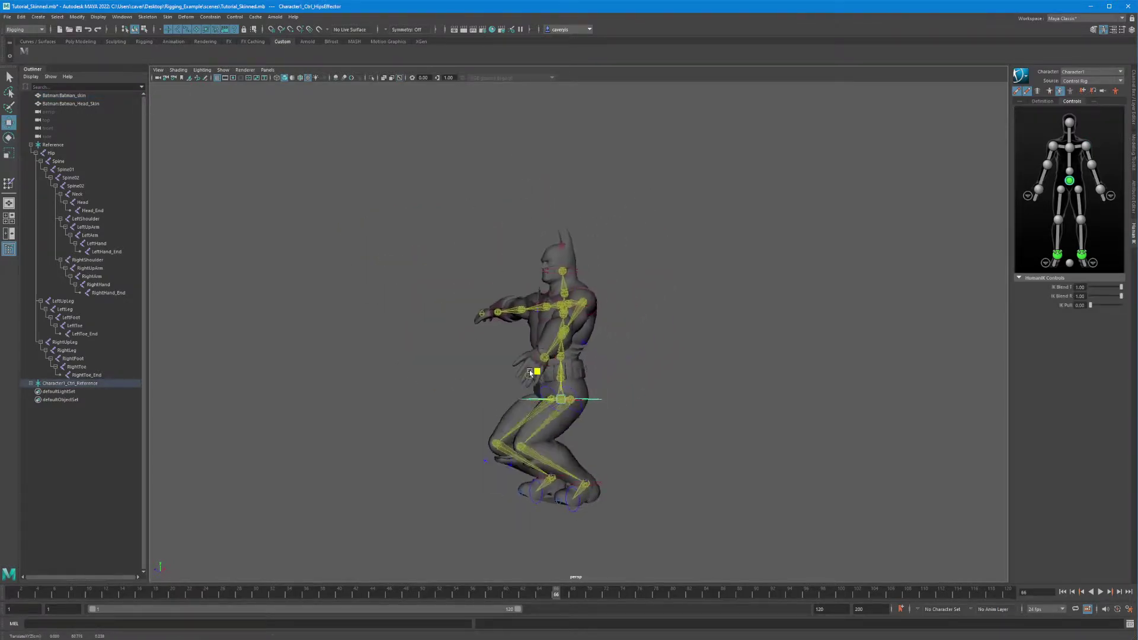
# Undo the hips and left shoulder test movements to return the character to the T-pose.
pyautogui.hotkey('ctrl', 'z')
pyautogui.hotkey('ctrl', 'z')
pyautogui.hotkey('ctrl', 'z')
pyautogui.hotkey('ctrl', 'z')
pyautogui.hotkey('ctrl', 'z')
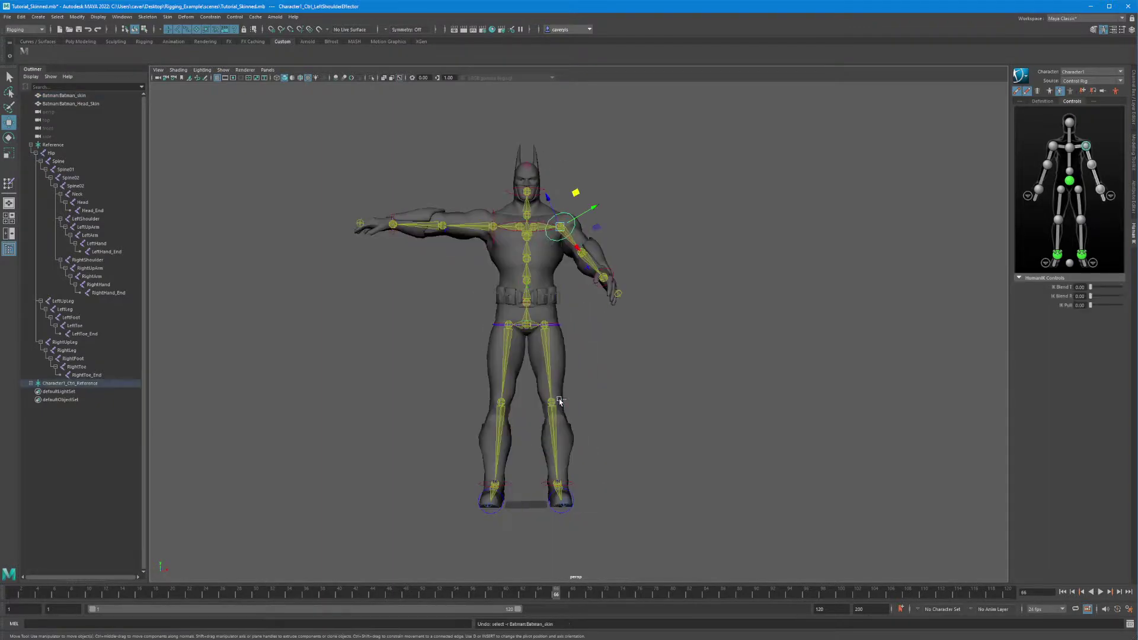
pyautogui.hotkey('ctrl', 'z')
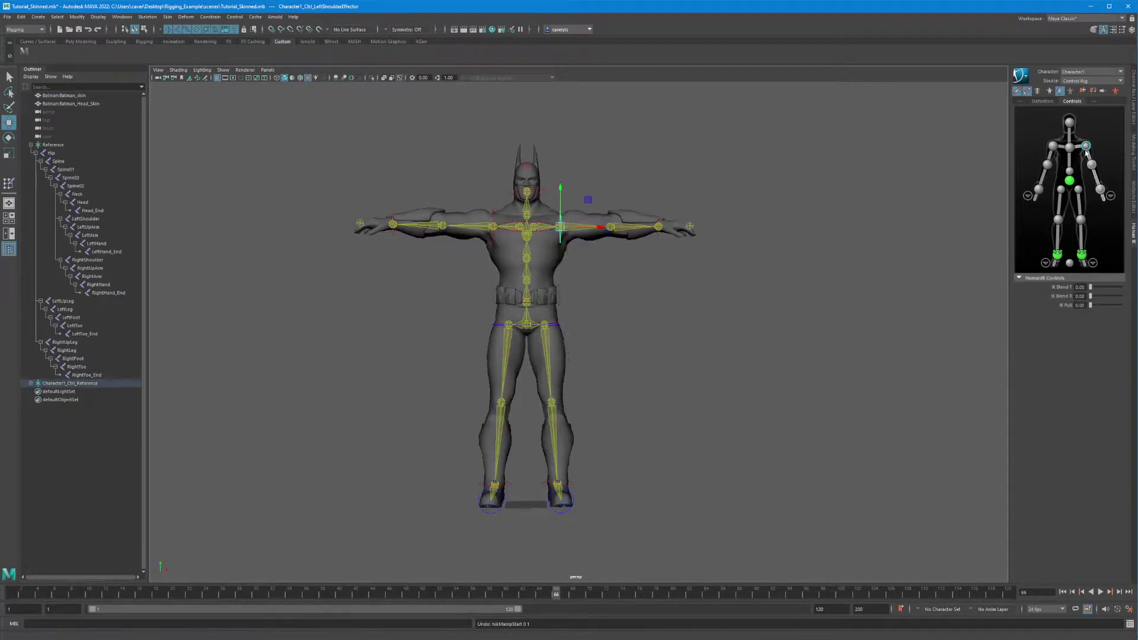
pyautogui.keyDown('alt'); pyautogui.moveTo(765, 255); pyautogui.dragTo(793, 261); pyautogui.keyUp('alt')
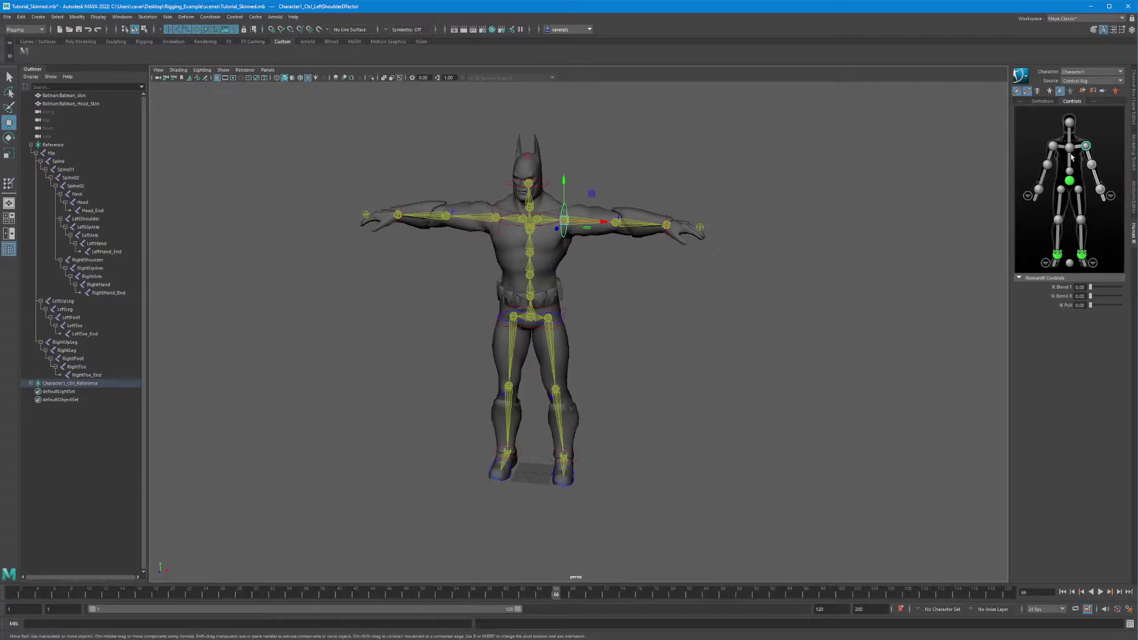
# Test rotating the control rig's left elbow effector, and undo the rotation.
pyautogui.click(1092, 164)
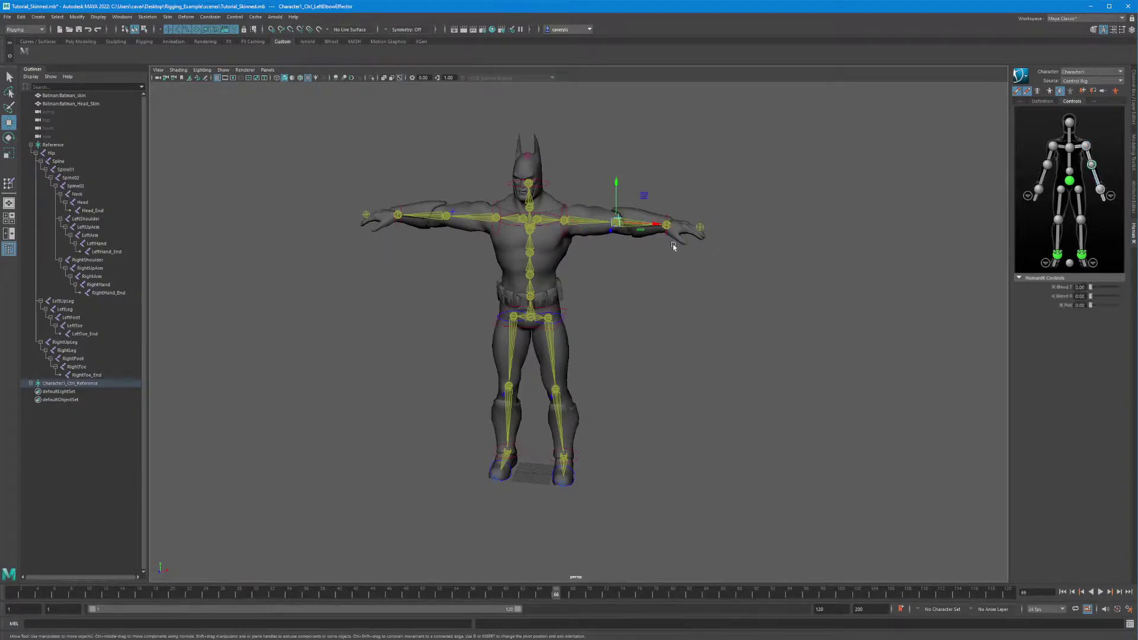
pyautogui.press('e')
pyautogui.moveTo(652, 225); pyautogui.dragTo(635, 243)
pyautogui.hotkey('ctrl', 'z')
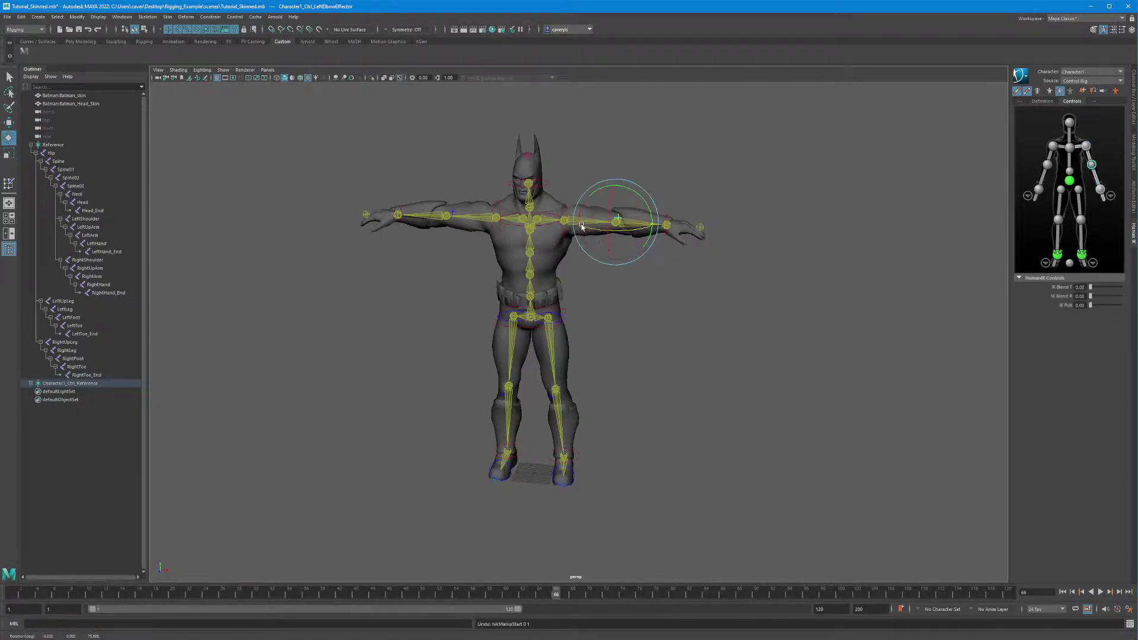
# Test moving the left wrist effector in toward the body so the arm bends, and undo the move.
pyautogui.keyDown('alt'); pyautogui.moveTo(986, 243); pyautogui.dragTo(721, 247); pyautogui.keyUp('alt')
pyautogui.scroll(3, 740, 171)
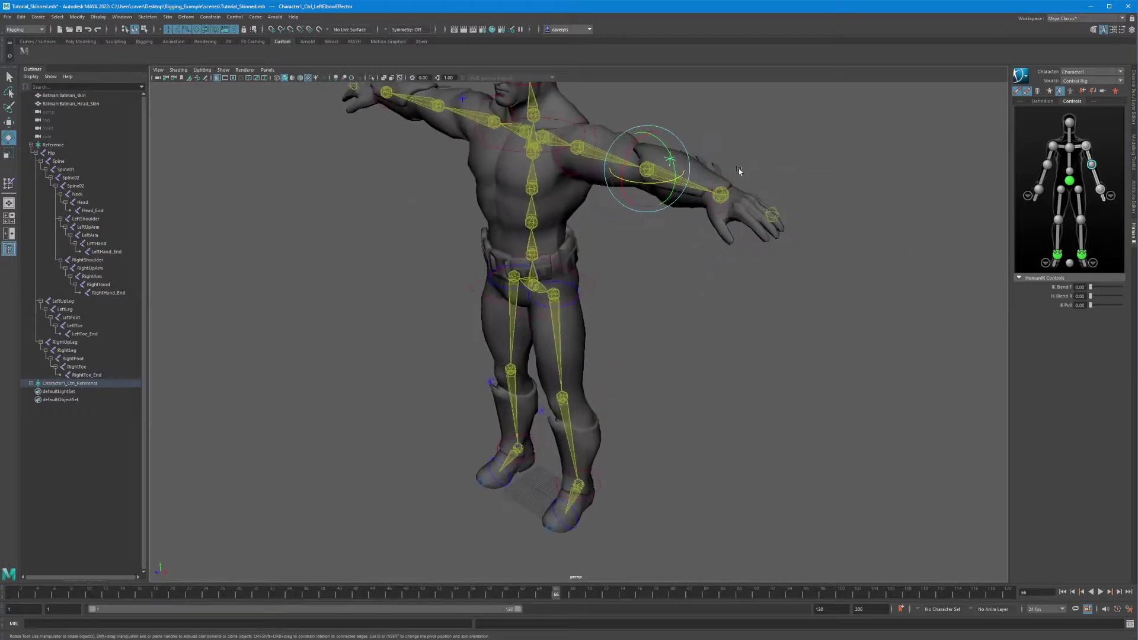
pyautogui.keyDown('alt'); pyautogui.moveTo(726, 176); pyautogui.dragTo(744, 205); pyautogui.keyUp('alt')
pyautogui.click(738, 225)
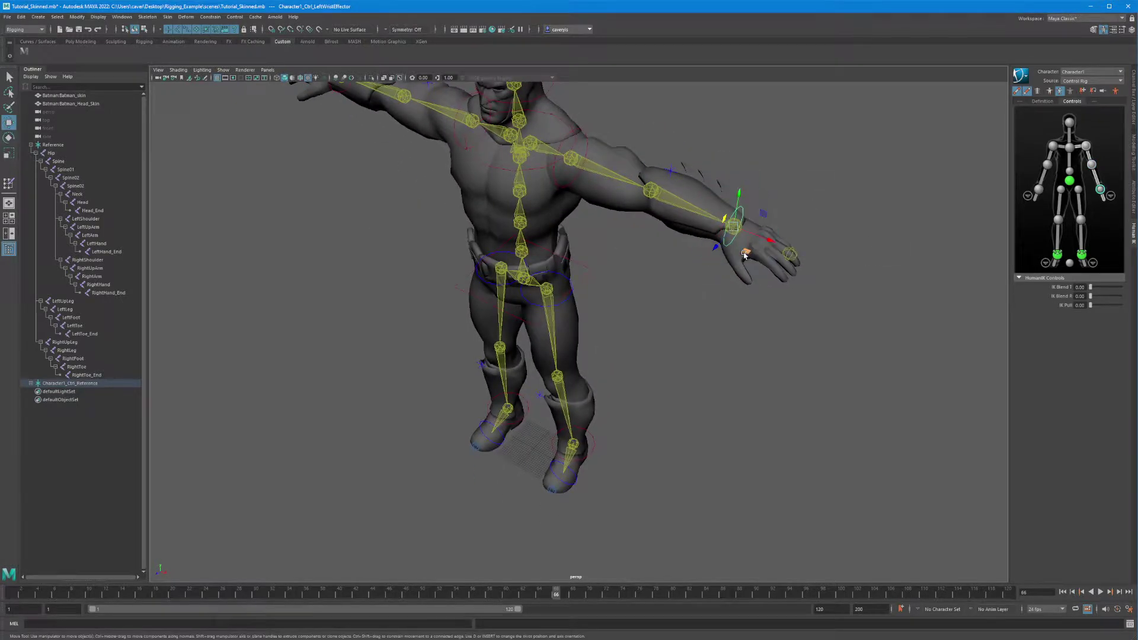
pyautogui.press('w')
pyautogui.moveTo(748, 253); pyautogui.dragTo(610, 254)
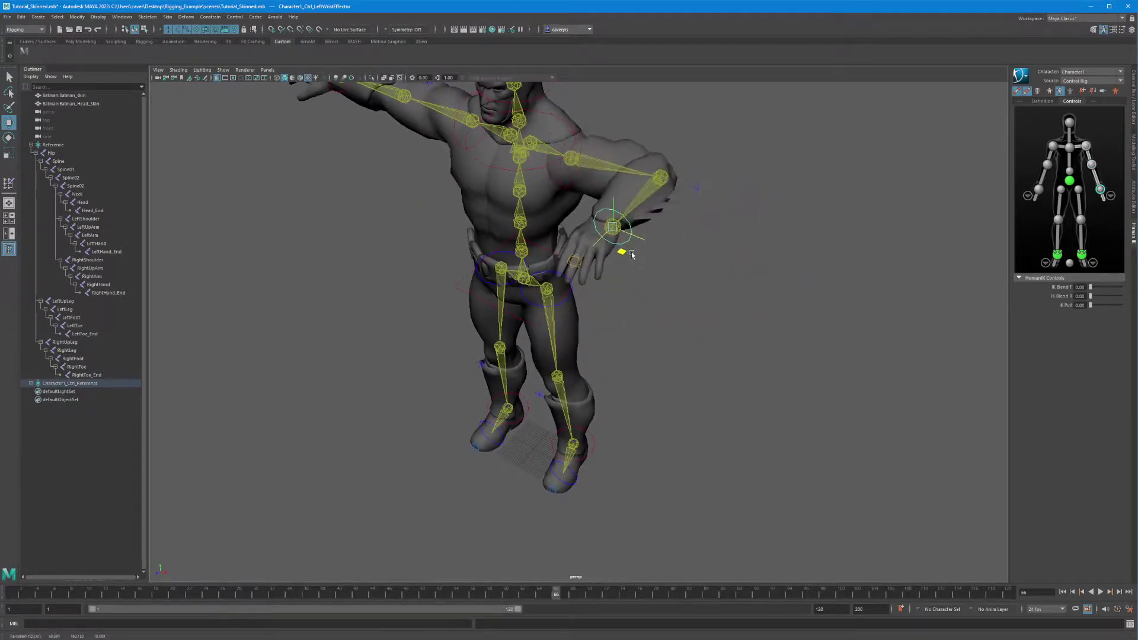
pyautogui.hotkey('ctrl', 'z')
# Test moving the left ankle effector, and undo the leg movement.
pyautogui.keyDown('alt'); pyautogui.moveTo(611, 320); pyautogui.dragTo(555, 377); pyautogui.keyUp('alt')
pyautogui.click(596, 479)
pyautogui.hotkey('ctrl', 'z')
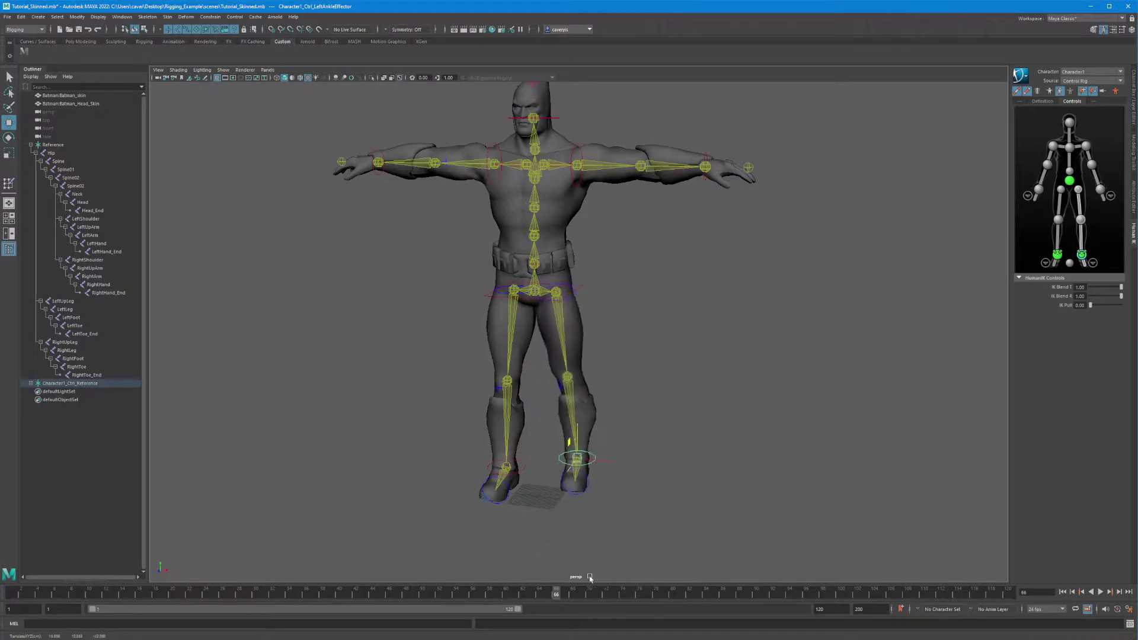
pyautogui.keyDown('alt'); pyautogui.moveTo(517, 113); pyautogui.dragTo(379, 350); pyautogui.keyUp('alt')
pyautogui.hotkey('ctrl', 'z')
pyautogui.hotkey('ctrl', 'z')
pyautogui.hotkey('ctrl', 'z')
pyautogui.hotkey('ctrl', 'z')
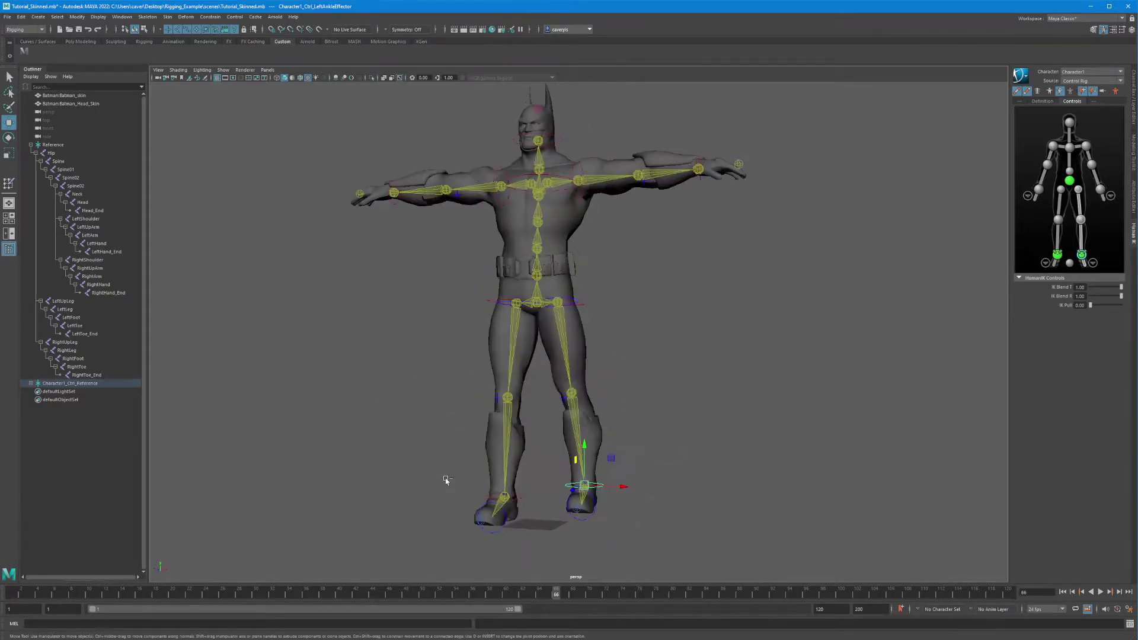
pyautogui.keyDown('alt'); pyautogui.moveTo(451, 480); pyautogui.dragTo(491, 452); pyautogui.keyUp('alt')
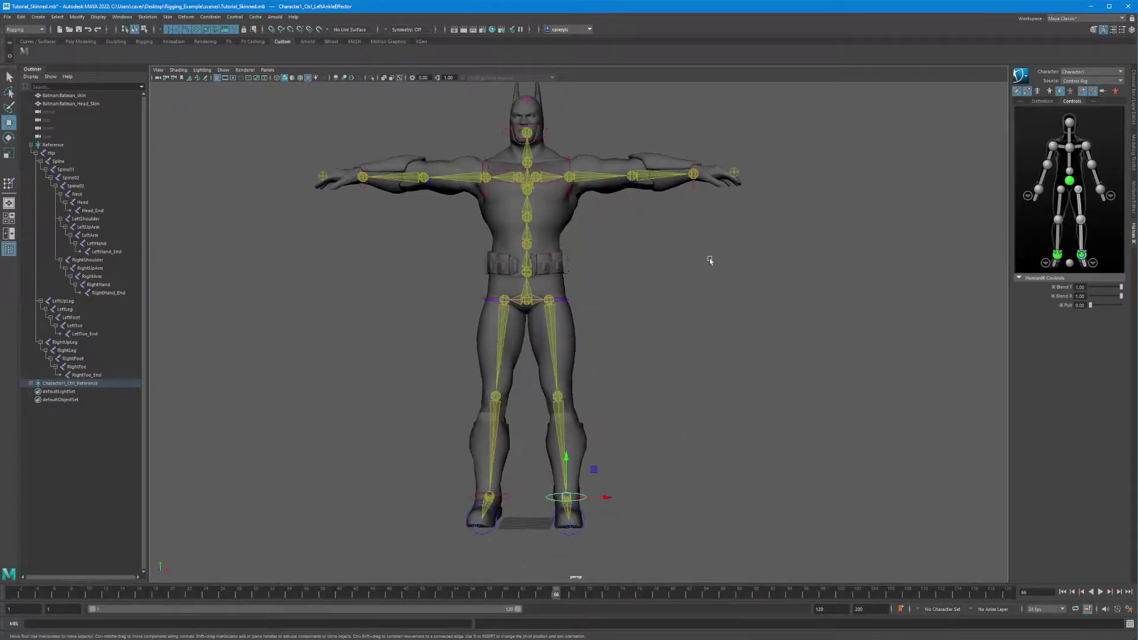
pyautogui.keyDown('alt'); pyautogui.moveTo(567, 275); pyautogui.dragTo(562, 286); pyautogui.keyUp('alt')
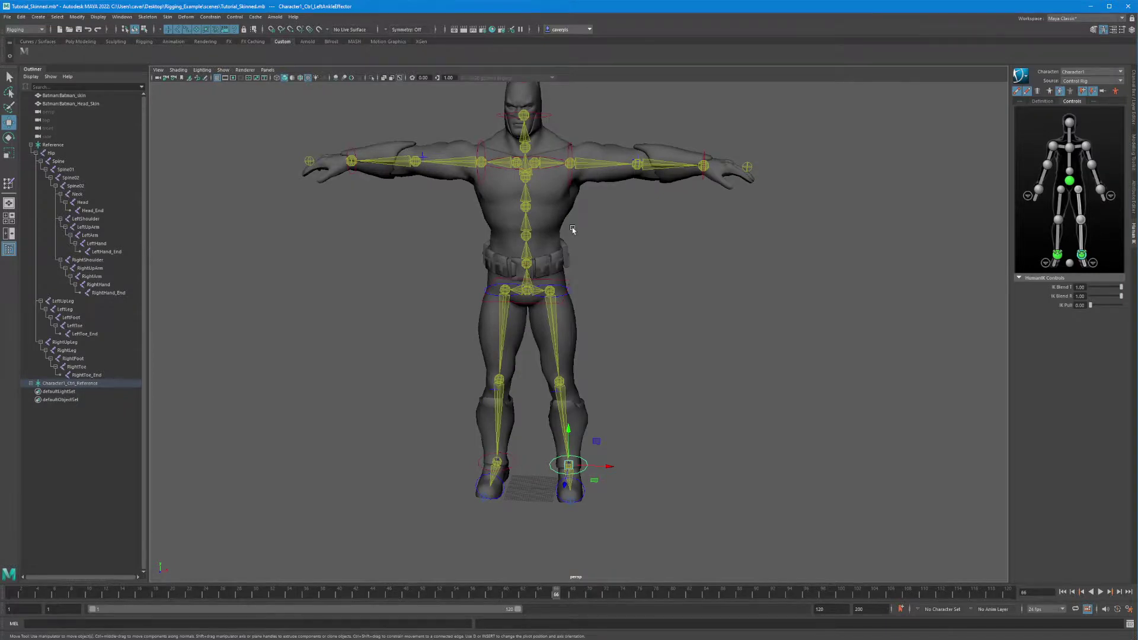
pyautogui.moveTo(573, 230)
pyautogui.keyDown('alt'); pyautogui.mouseDown()
pyautogui.moveTo(597, 223)
pyautogui.moveTo(584, 222)
pyautogui.mouseUp(); pyautogui.keyUp('alt')
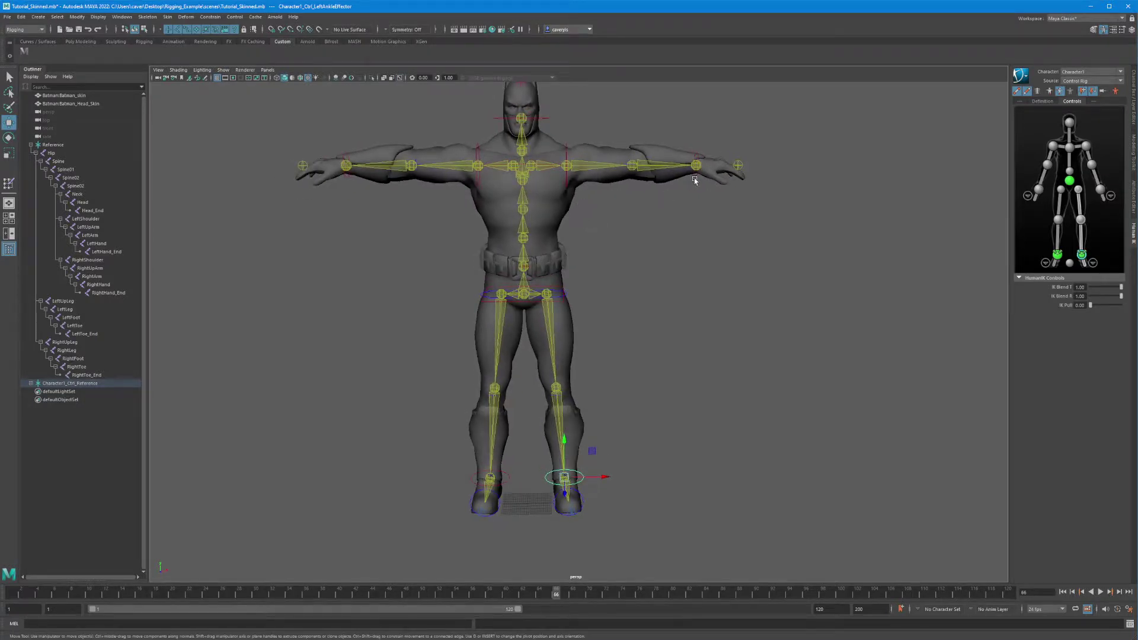
pyautogui.moveTo(794, 163)
pyautogui.keyDown('alt'); pyautogui.mouseDown()
pyautogui.moveTo(791, 207)
pyautogui.moveTo(788, 176)
pyautogui.mouseUp(); pyautogui.keyUp('alt')
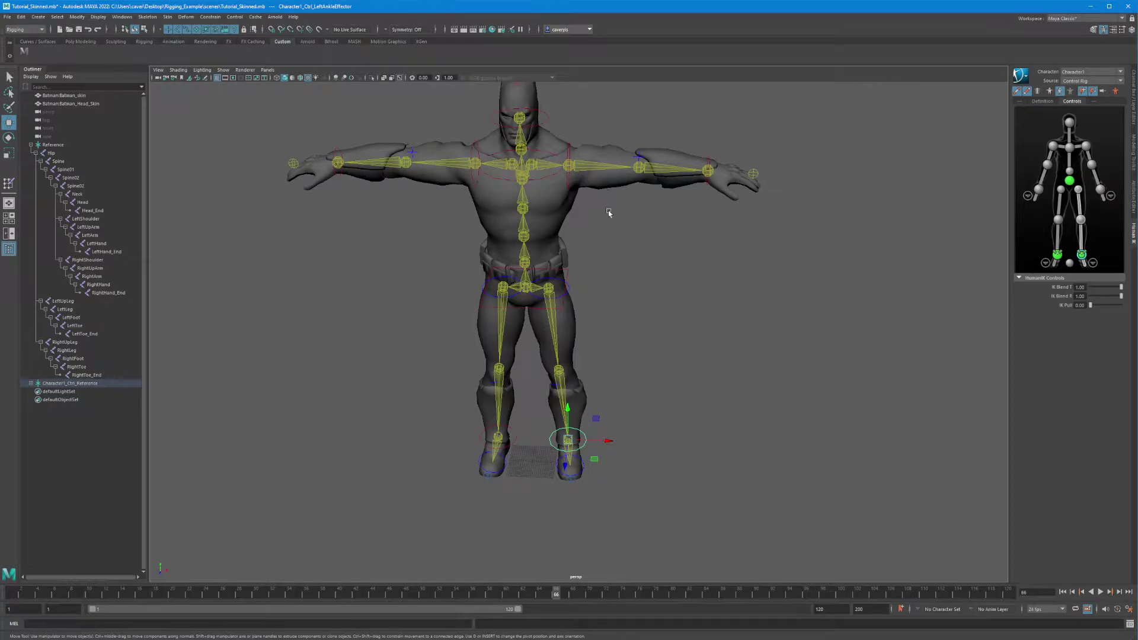
pyautogui.keyDown('alt'); pyautogui.moveTo(609, 212); pyautogui.dragTo(610, 211); pyautogui.keyUp('alt')
# Test rotating the control rig's left forearm FK bone, and undo the rotation.
pyautogui.click(589, 160)
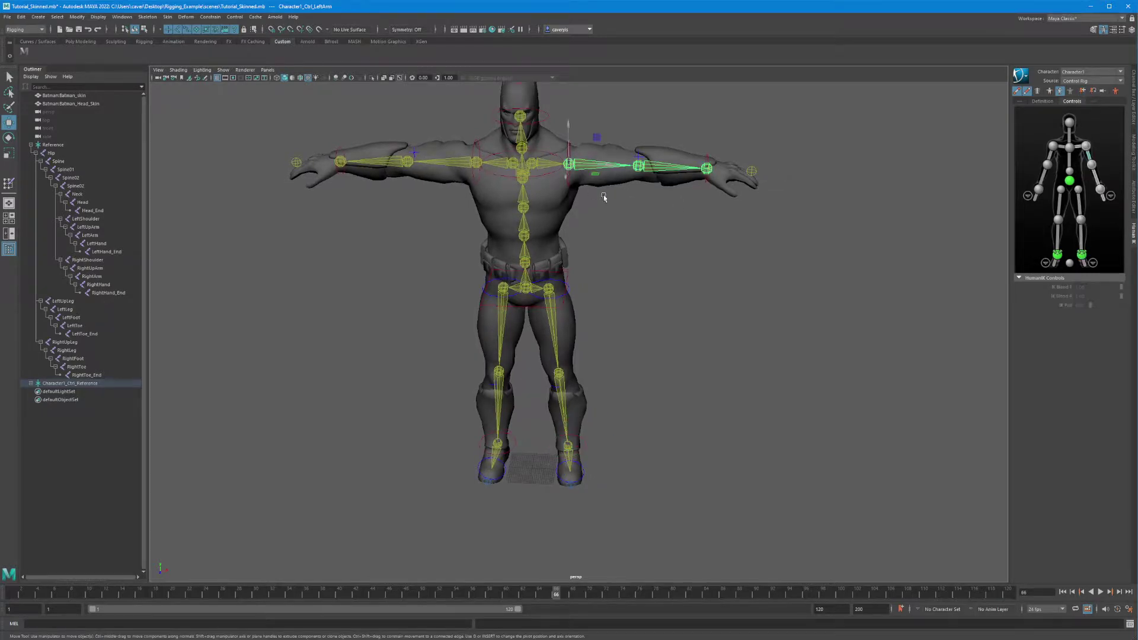
pyautogui.click(649, 166)
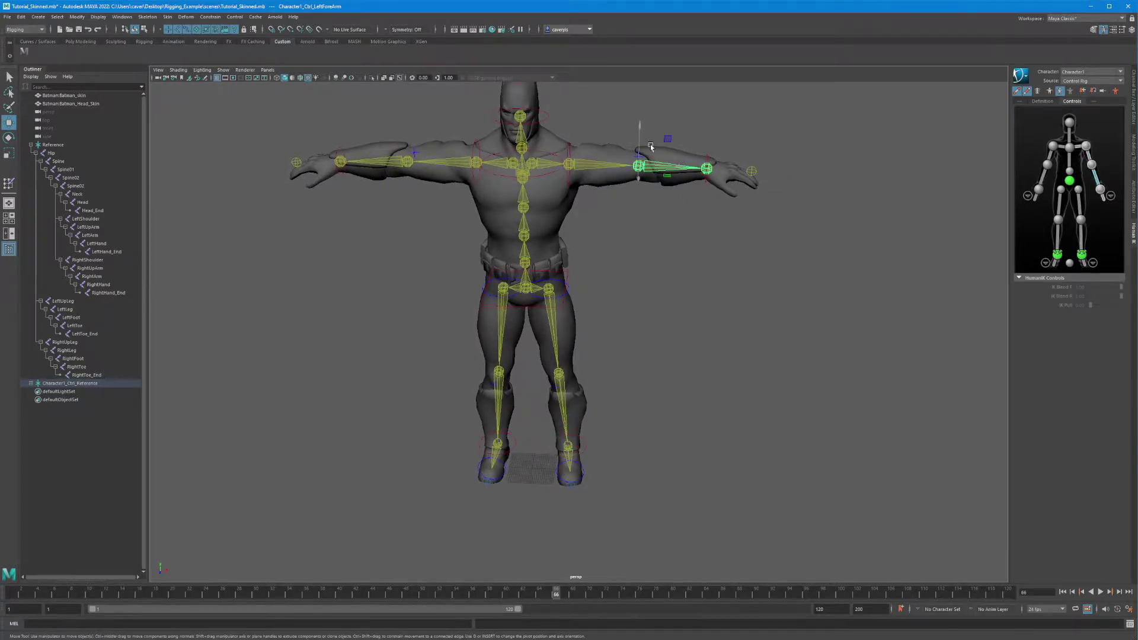
pyautogui.keyDown('alt'); pyautogui.moveTo(672, 185); pyautogui.dragTo(658, 216); pyautogui.keyUp('alt')
pyautogui.click(669, 213)
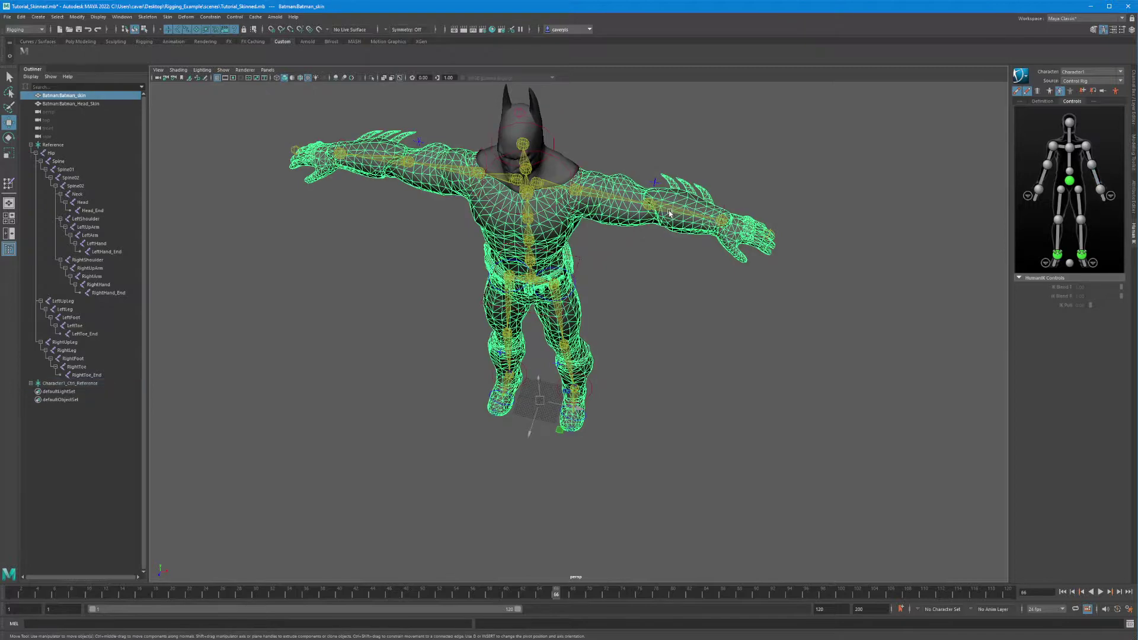
pyautogui.click(599, 194)
pyautogui.click(662, 210)
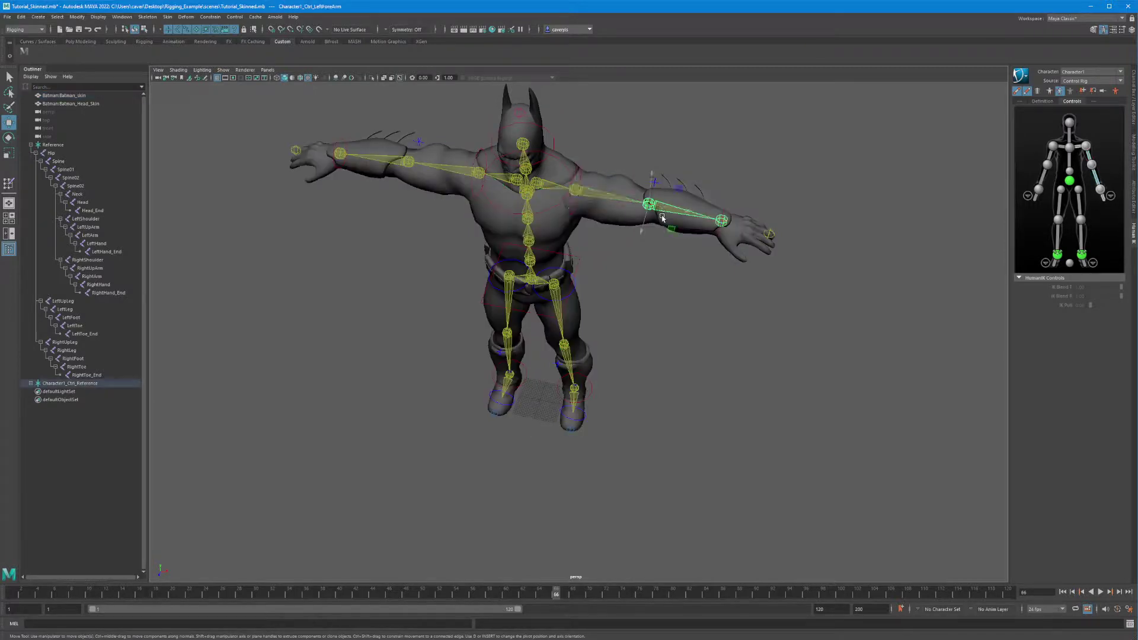
pyautogui.press('e')
pyautogui.moveTo(665, 229); pyautogui.dragTo(648, 207)
pyautogui.hotkey('ctrl', 'z')
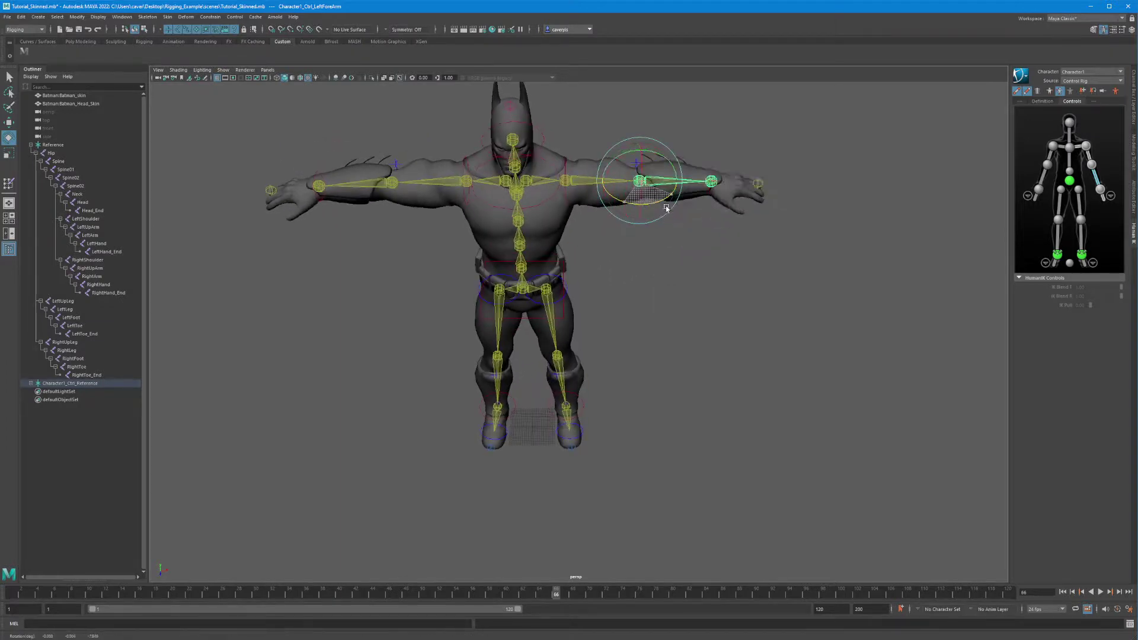
pyautogui.hotkey('shift', 'z')
pyautogui.hotkey('ctrl', 'z')
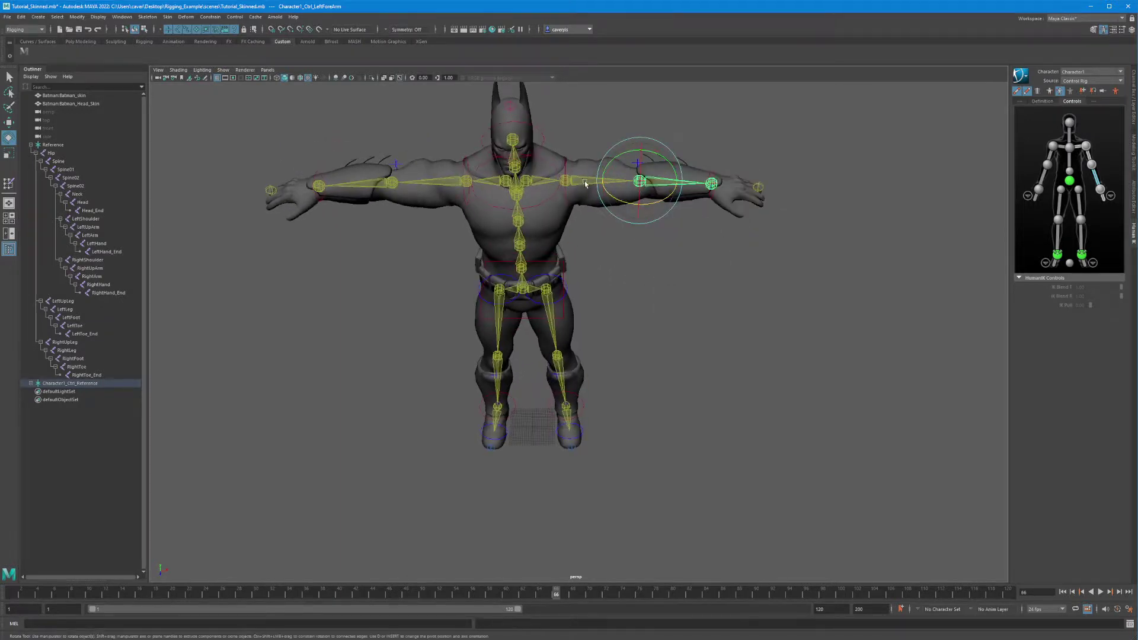
# Test rotating the whole left arm from its upper-arm FK bone, undo the rotation and clear the selection.
pyautogui.click(594, 195)
pyautogui.moveTo(594, 196); pyautogui.dragTo(551, 218)
pyautogui.hotkey('ctrl', 'z')
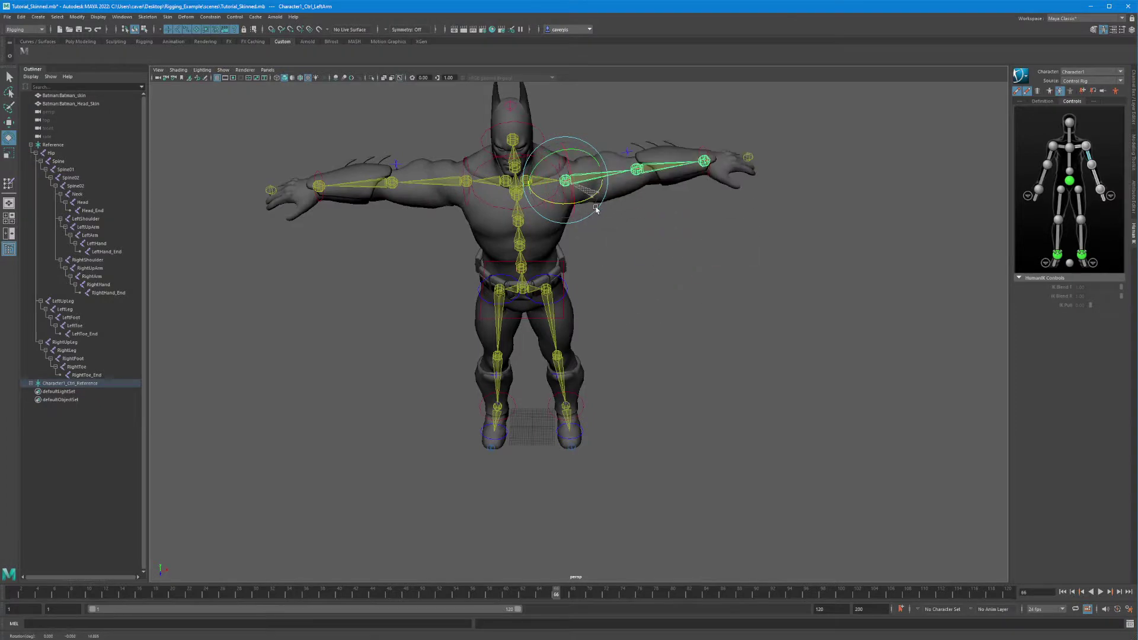
pyautogui.hotkey('shift', 'z')
pyautogui.hotkey('ctrl', 'z')
pyautogui.click(721, 134)
# Move the left wrist effector down toward the waist to compare IK with FK, and undo the move.
pyautogui.keyDown('alt'); pyautogui.moveTo(722, 134); pyautogui.dragTo(718, 159); pyautogui.keyUp('alt')
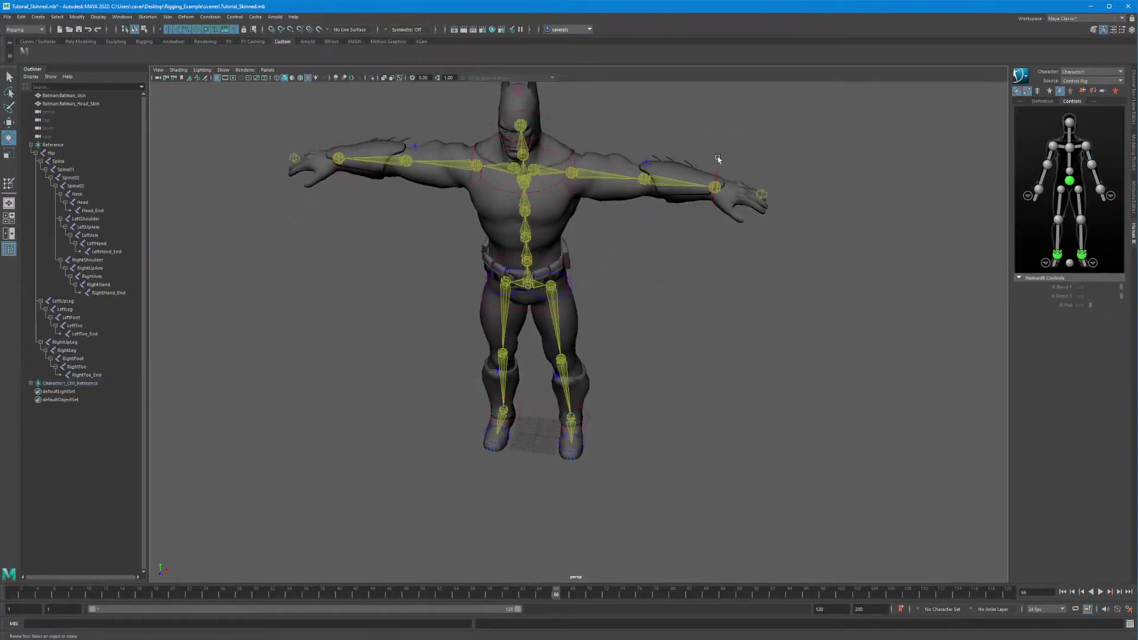
pyautogui.click(717, 178)
pyautogui.press('w')
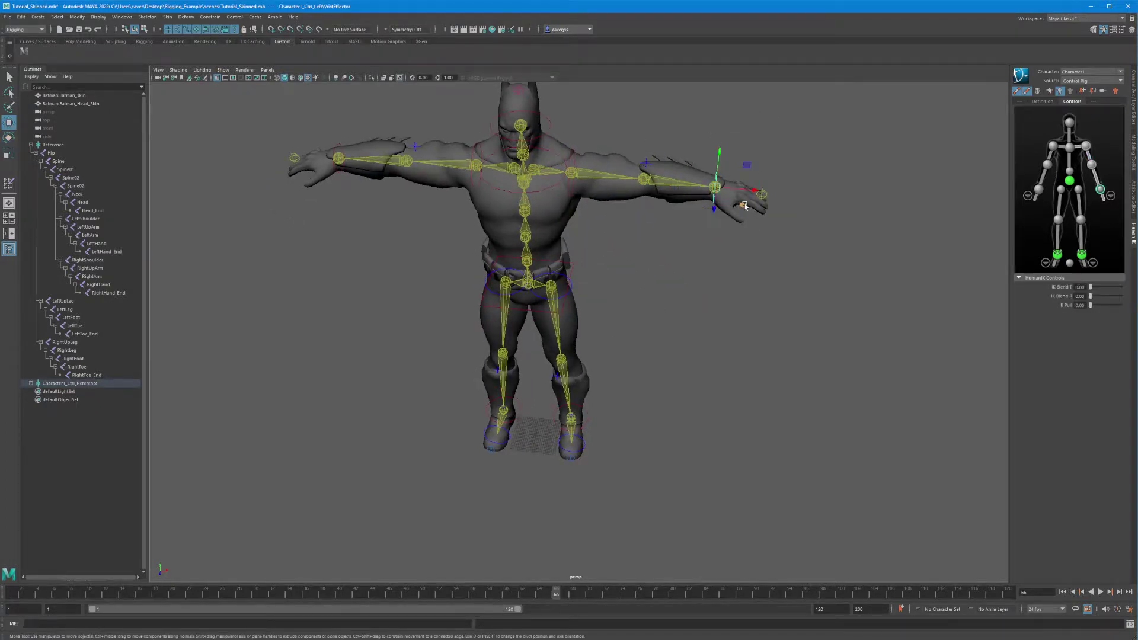
pyautogui.moveTo(735, 205); pyautogui.dragTo(626, 272)
pyautogui.hotkey('ctrl', 'z')
# Test moving the control rig's hips effector, and undo the move.
pyautogui.click(542, 304)
pyautogui.keyDown('alt'); pyautogui.moveTo(543, 304); pyautogui.dragTo(569, 303); pyautogui.keyUp('alt')
pyautogui.hotkey('ctrl', 'z')
pyautogui.keyDown('alt'); pyautogui.moveTo(569, 304); pyautogui.dragTo(498, 265); pyautogui.keyUp('alt')
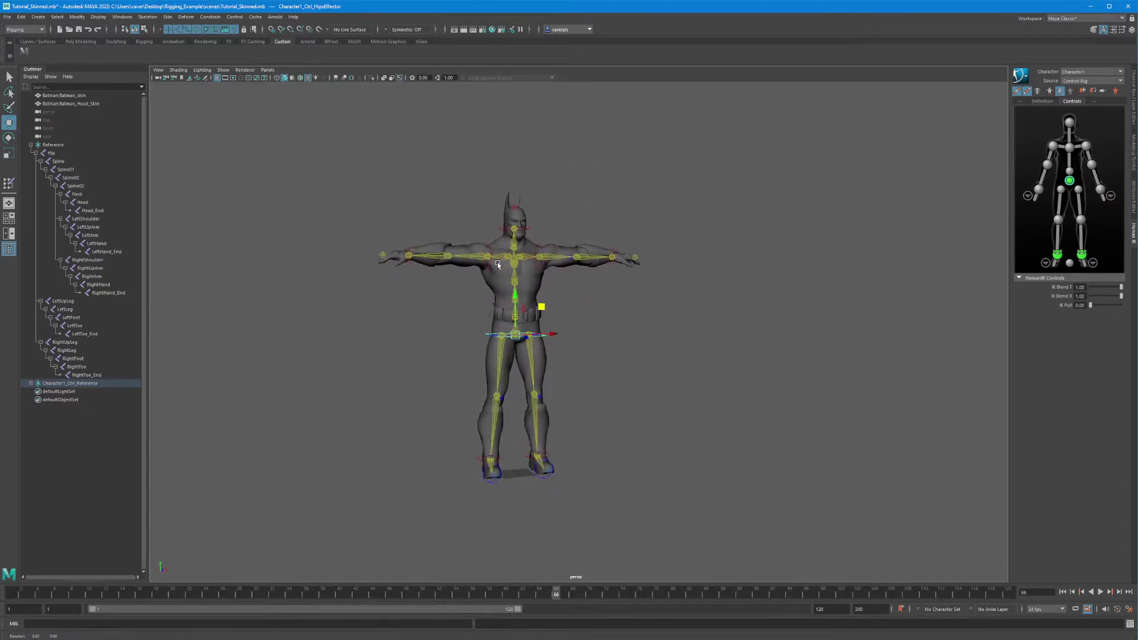
pyautogui.keyDown('alt'); pyautogui.moveTo(498, 265); pyautogui.dragTo(667, 308, button='right'); pyautogui.keyUp('alt')
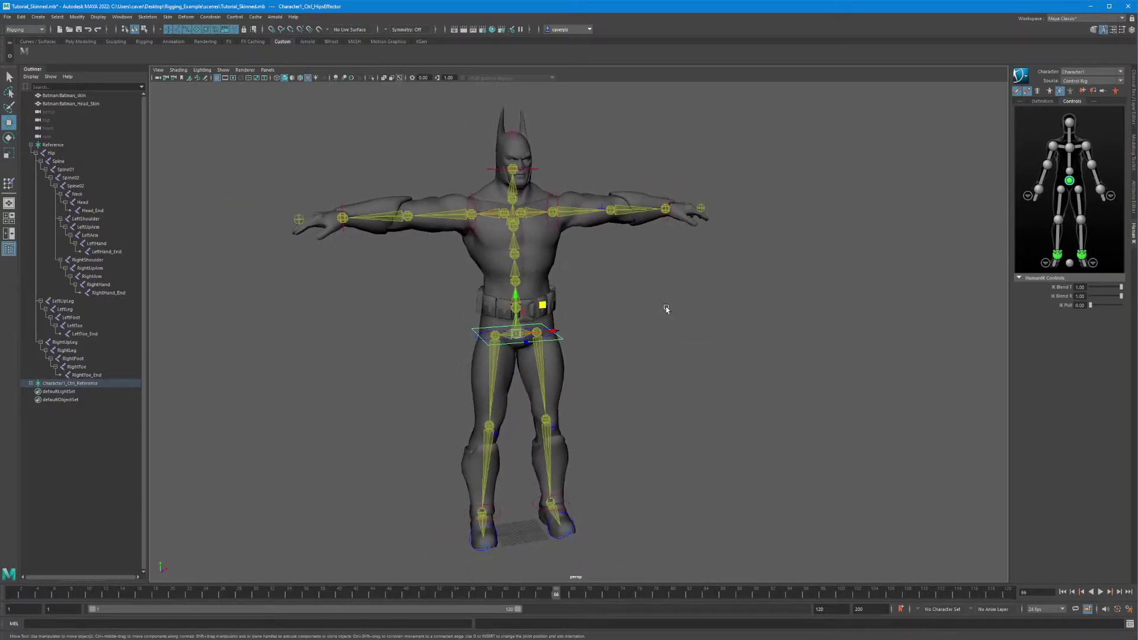
pyautogui.keyDown('alt'); pyautogui.moveTo(661, 313); pyautogui.dragTo(635, 306); pyautogui.keyUp('alt')
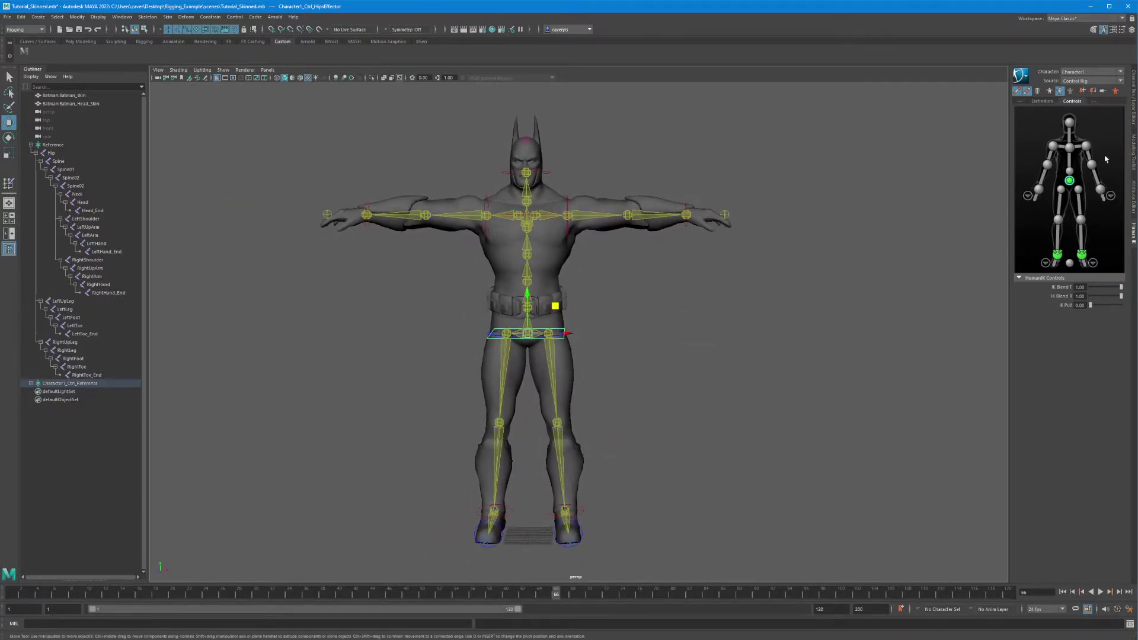
pyautogui.keyDown('alt'); pyautogui.moveTo(708, 247); pyautogui.dragTo(613, 269); pyautogui.keyUp('alt')
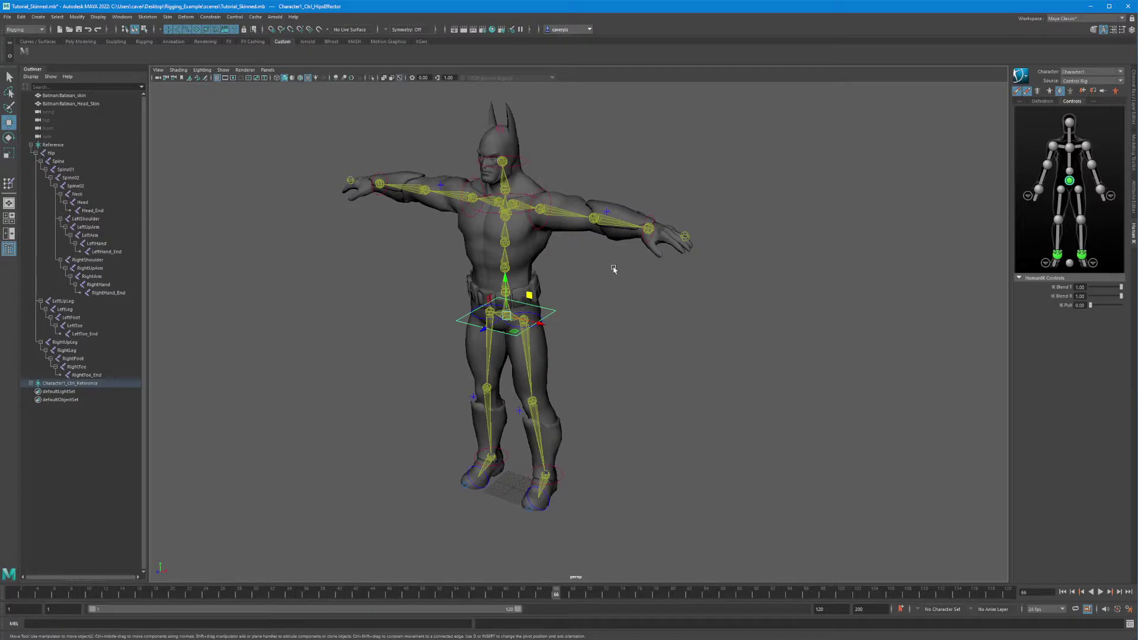
pyautogui.keyDown('alt'); pyautogui.moveTo(614, 269); pyautogui.dragTo(572, 300); pyautogui.keyUp('alt')
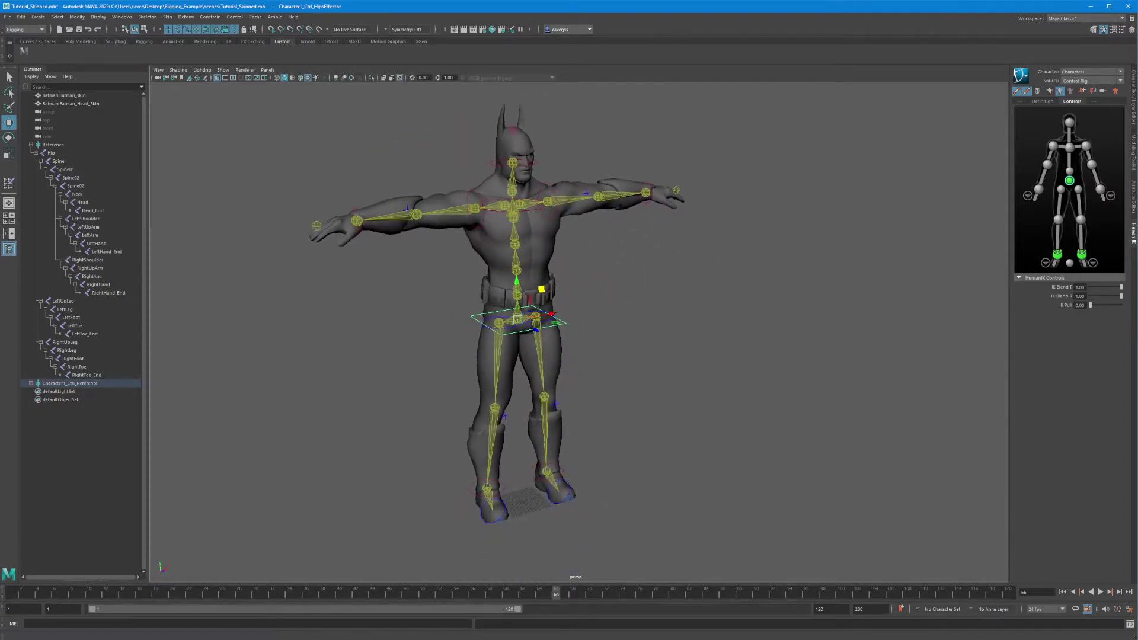
# Save the scene under the new name Tutorial_HUMANIK, accepting the student version notice.
pyautogui.click(7, 16)
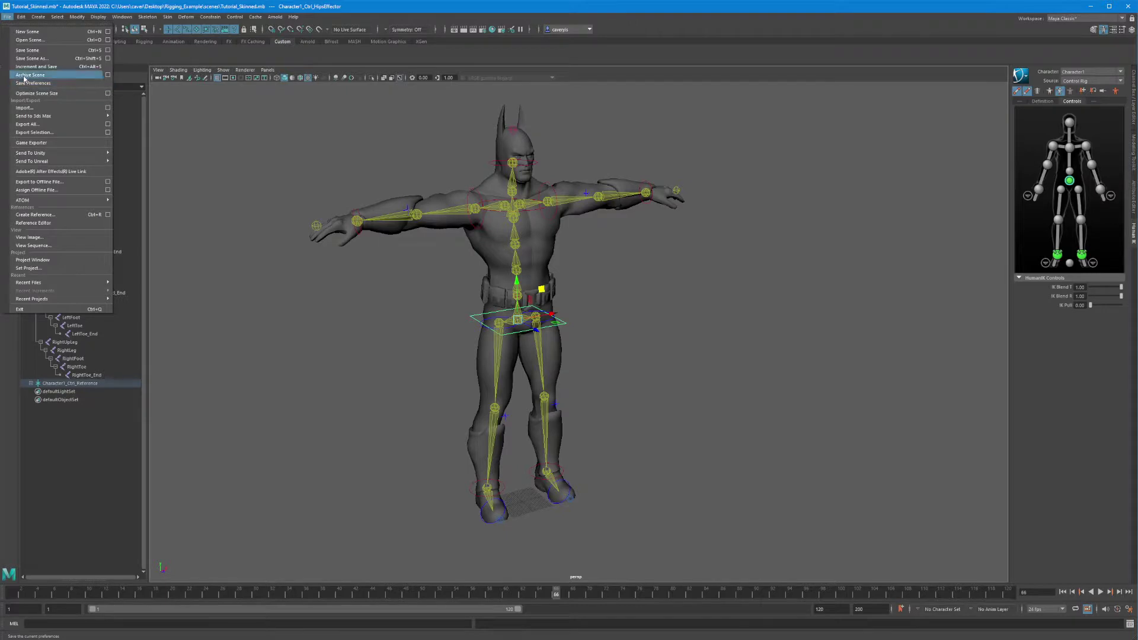
pyautogui.click(31, 58)
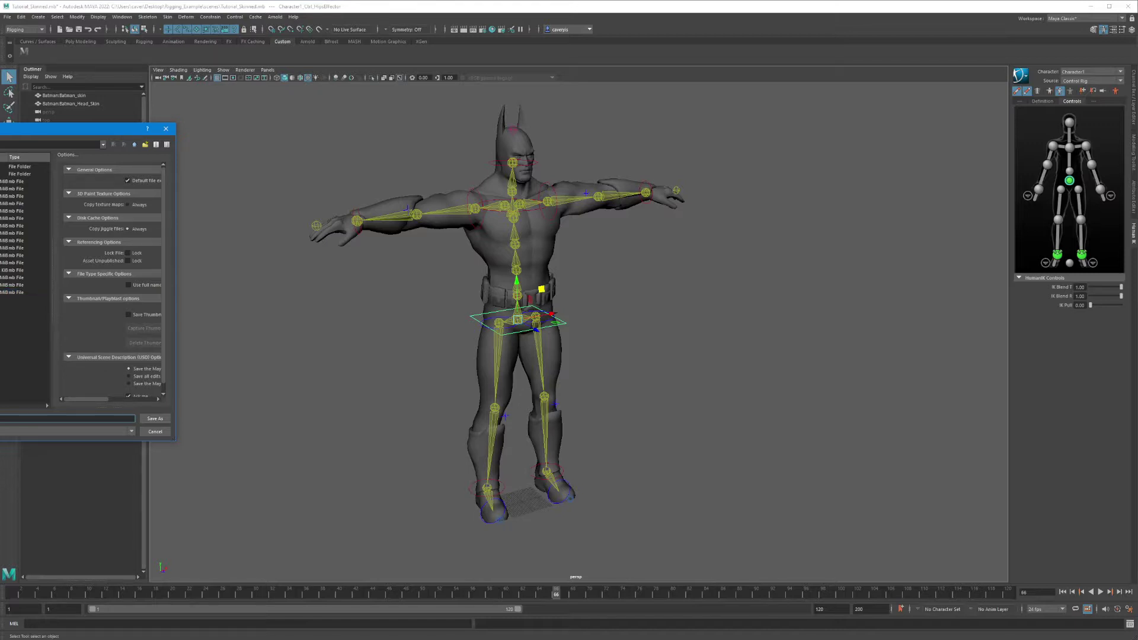
pyautogui.press('Return')
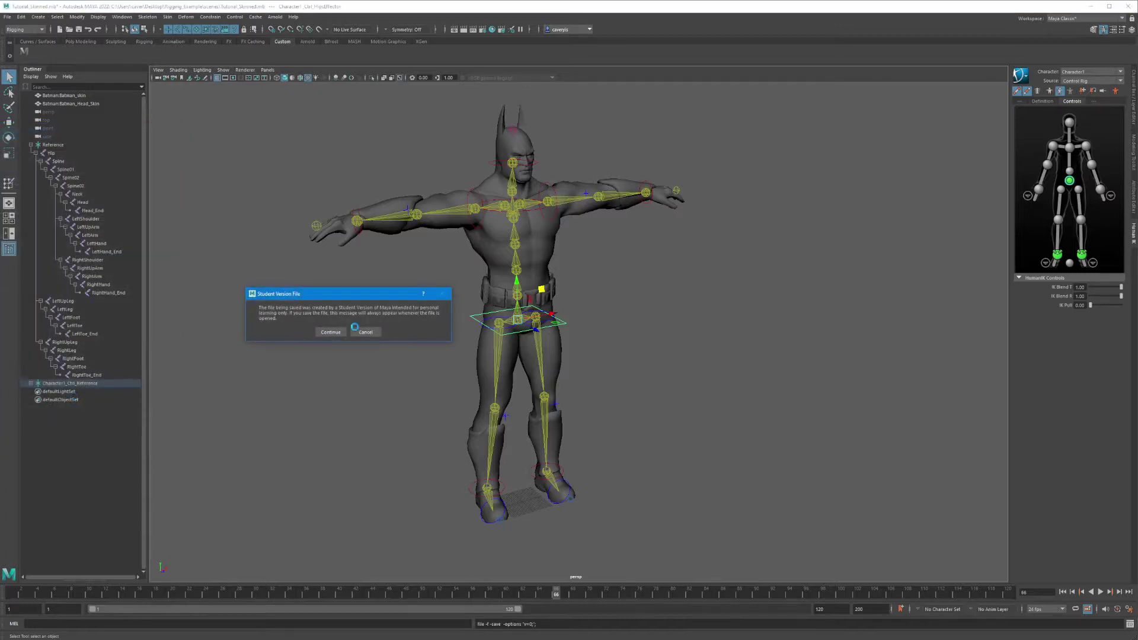
pyautogui.click(336, 333)
pyautogui.moveTo(489, 364)
pyautogui.keyDown('alt'); pyautogui.mouseDown()
pyautogui.moveTo(549, 351)
pyautogui.moveTo(541, 370)
pyautogui.moveTo(497, 371)
pyautogui.mouseUp(); pyautogui.keyUp('alt')
pyautogui.press('w')
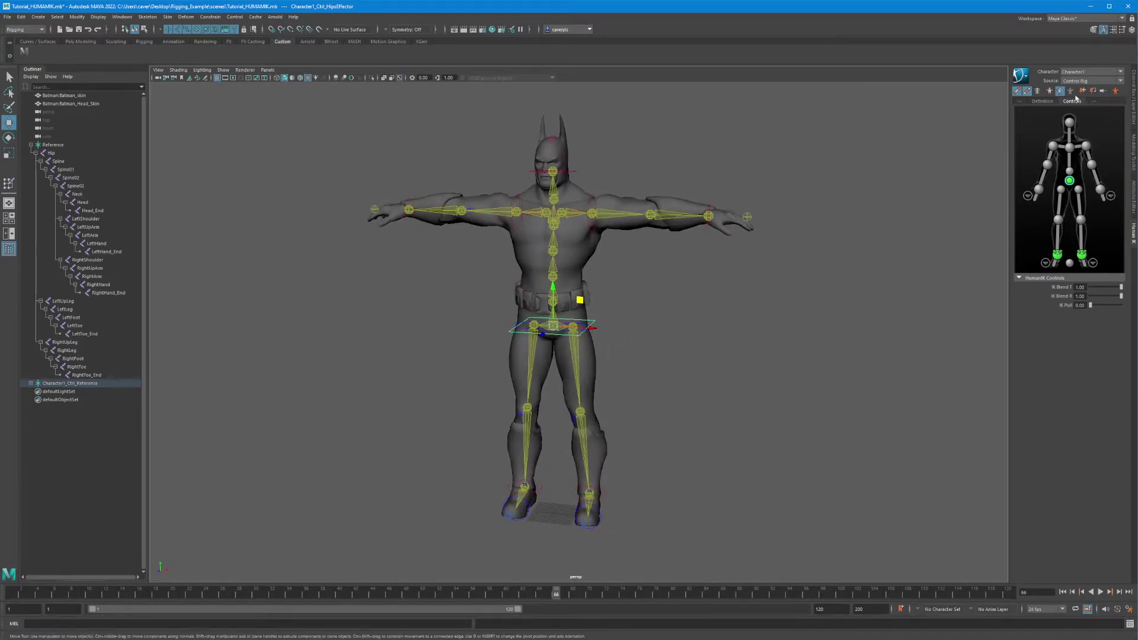
pyautogui.moveTo(690, 293)
pyautogui.keyDown('alt'); pyautogui.mouseDown()
pyautogui.moveTo(653, 282)
pyautogui.moveTo(654, 294)
pyautogui.moveTo(798, 282)
pyautogui.moveTo(672, 299)
pyautogui.mouseUp(); pyautogui.keyUp('alt')
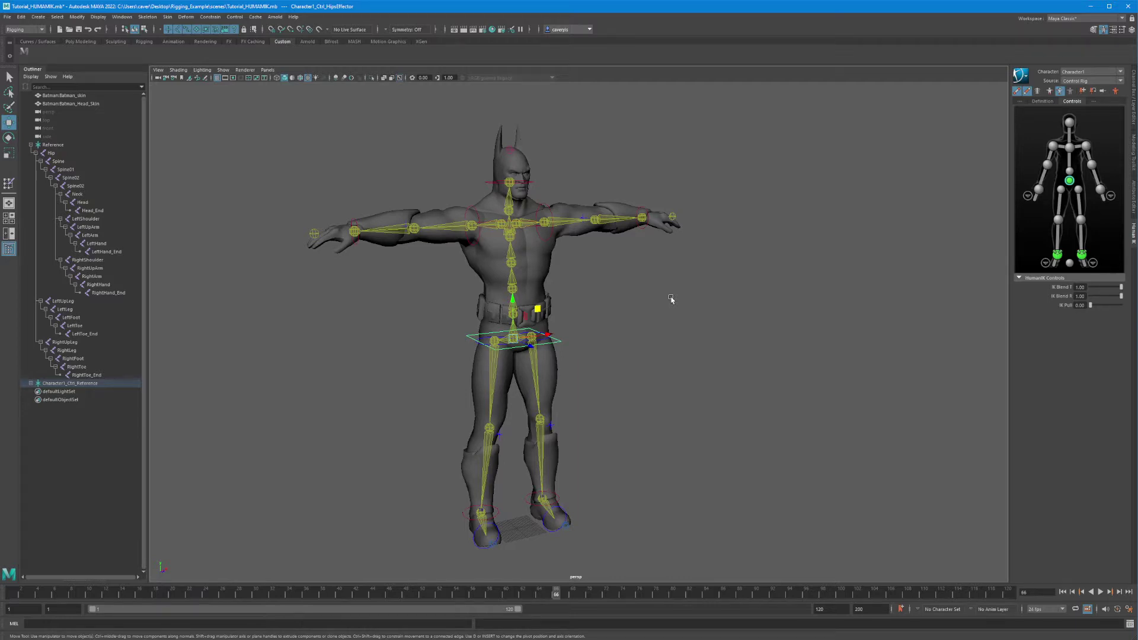
pyautogui.keyDown('alt'); pyautogui.moveTo(678, 314); pyautogui.dragTo(623, 311); pyautogui.keyUp('alt')
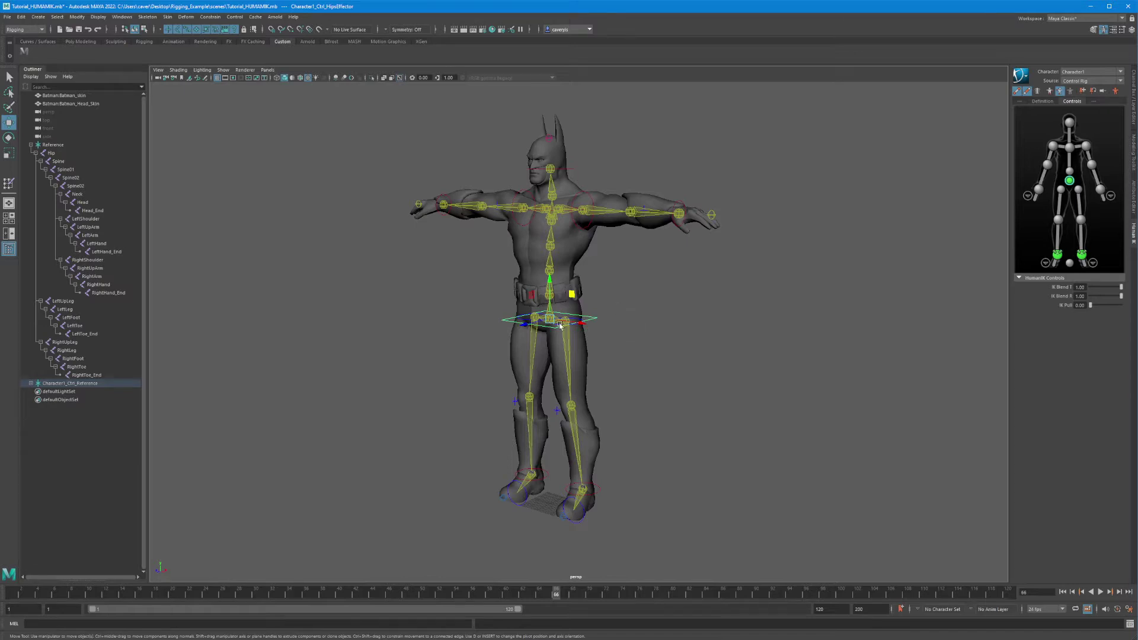
pyautogui.keyDown('alt'); pyautogui.moveTo(624, 311); pyautogui.dragTo(579, 353, button='right'); pyautogui.keyUp('alt')
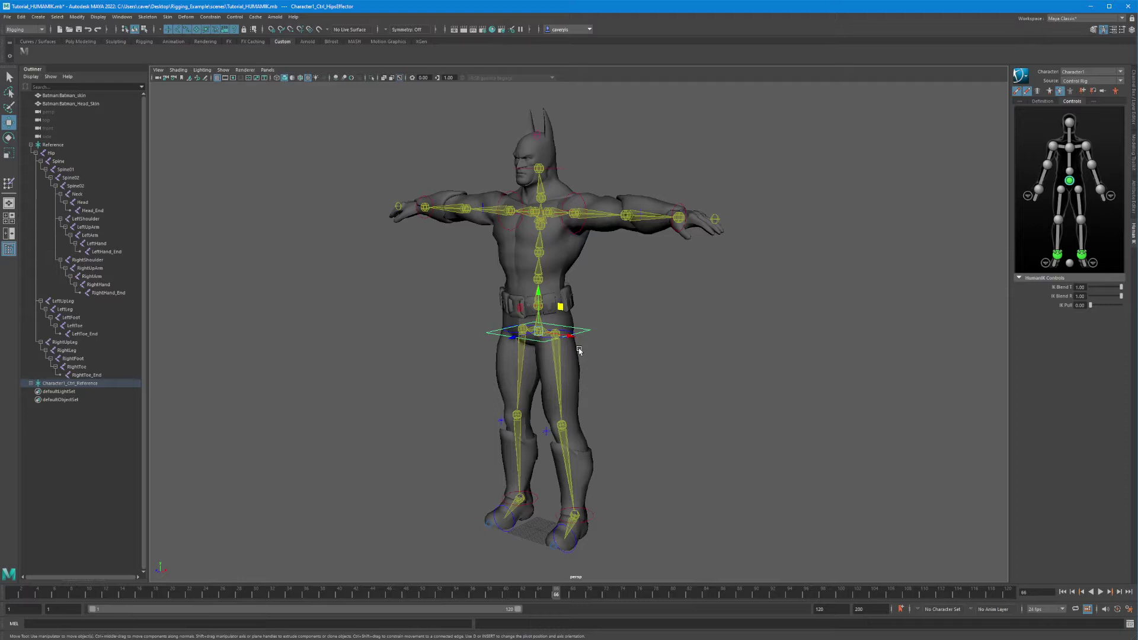
pyautogui.keyDown('alt'); pyautogui.moveTo(560, 306); pyautogui.dragTo(588, 314); pyautogui.keyUp('alt')
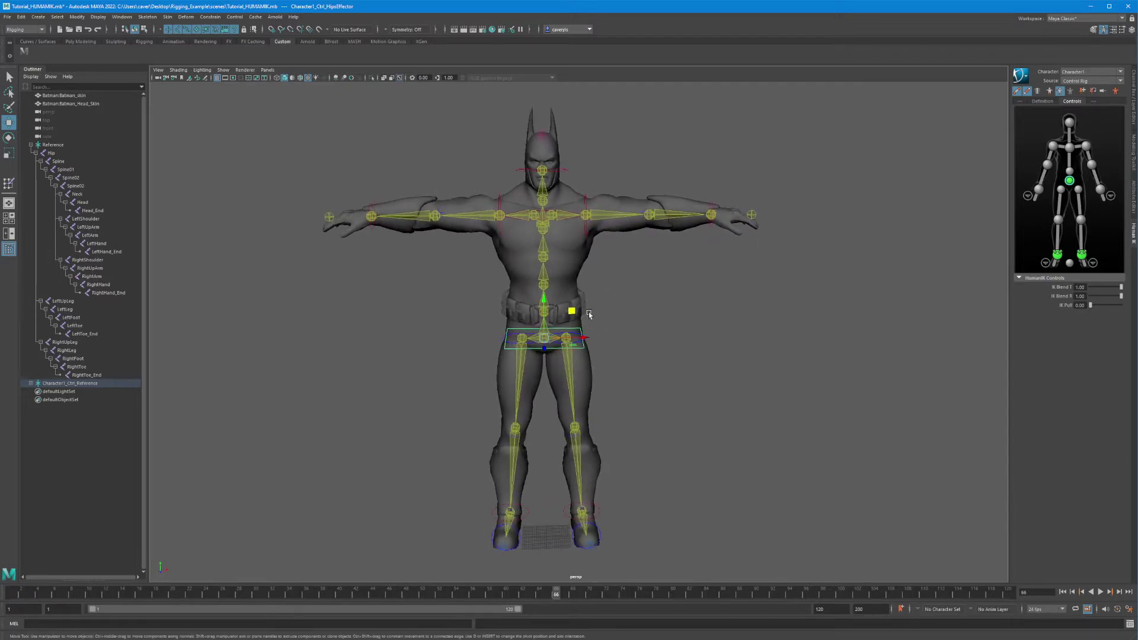